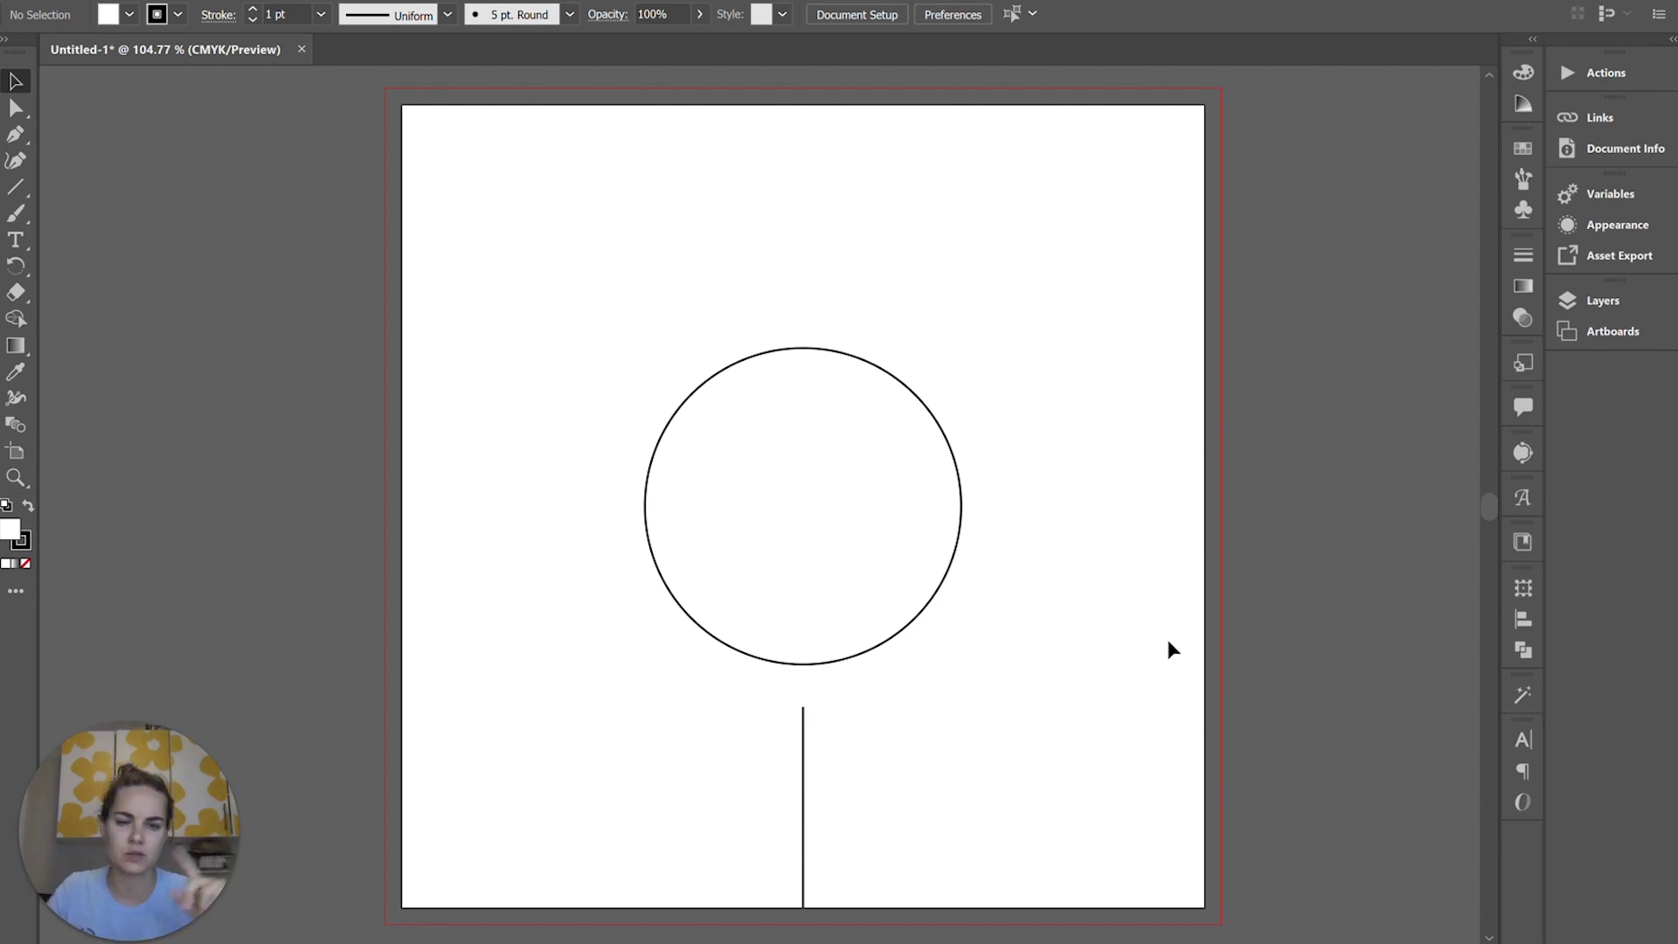
# - Select the circle and test an Alt-drag duplicate to the right, then delete it
pyautogui.click(804, 769)
pyautogui.click(989, 722)
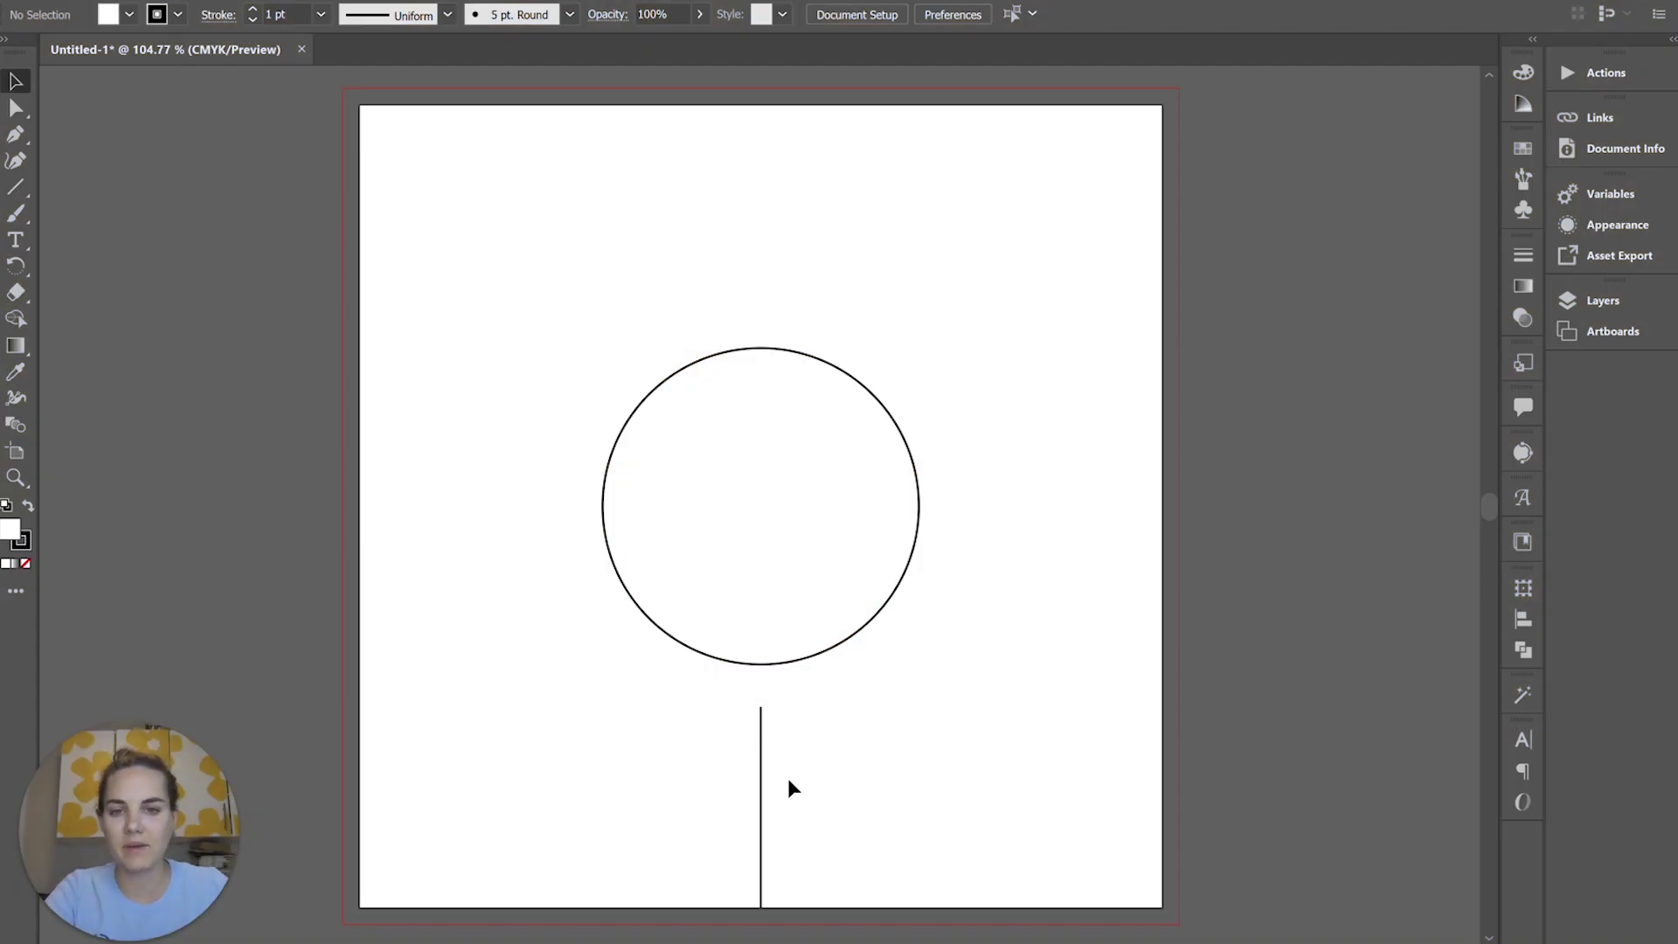
pyautogui.click(847, 642)
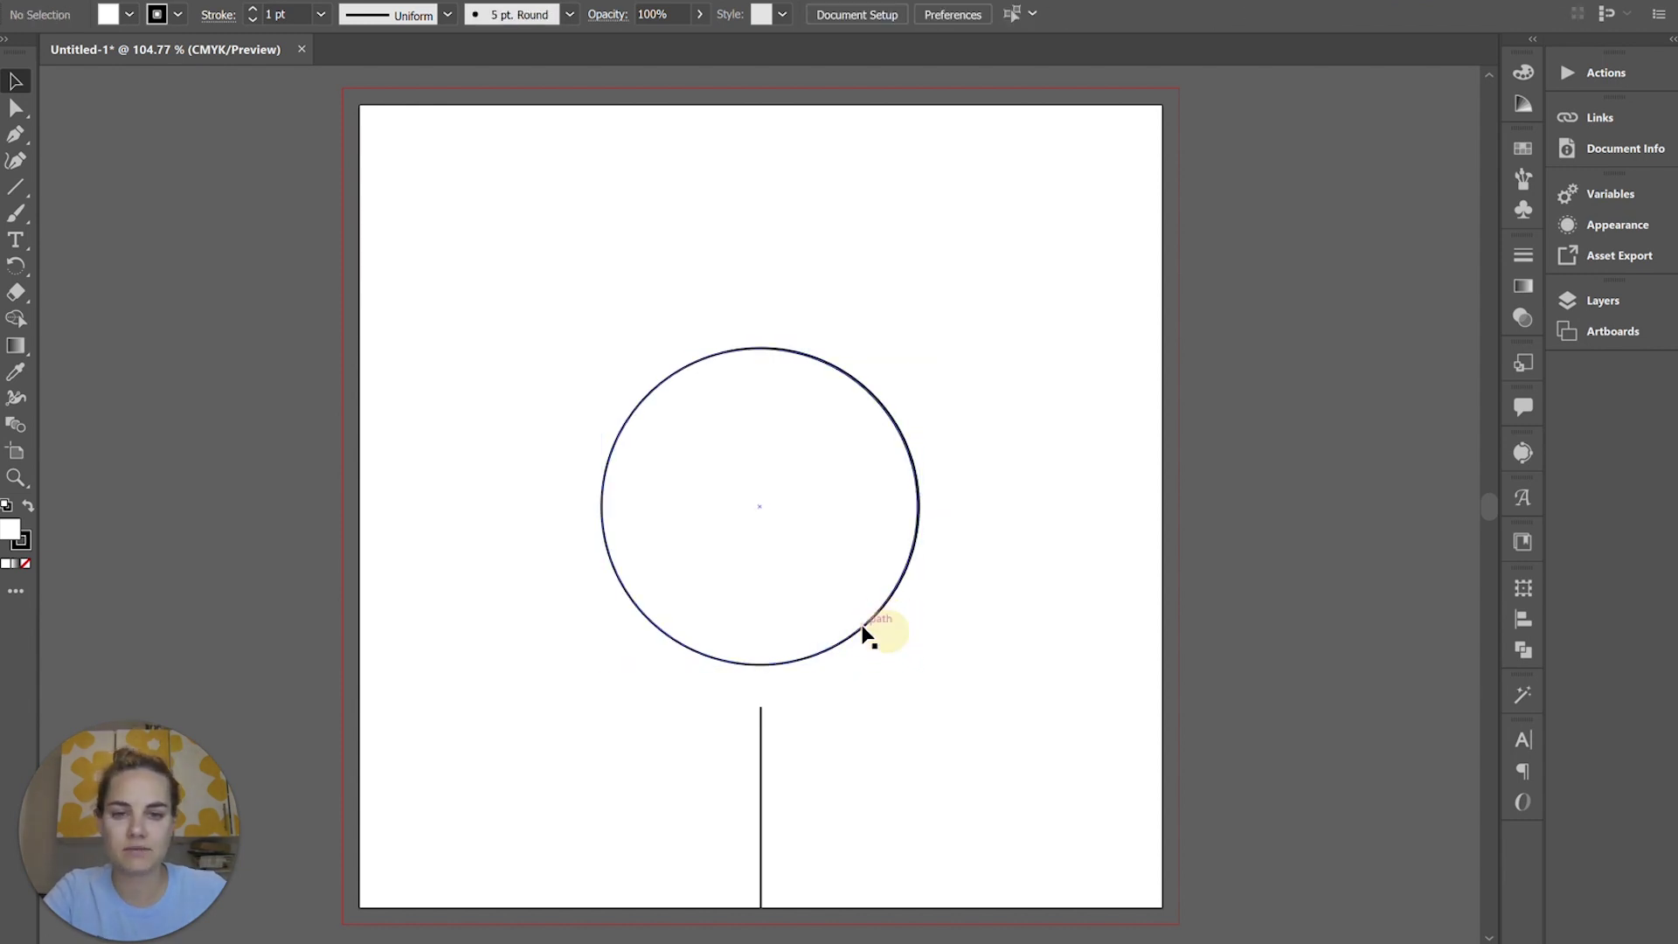
pyautogui.moveTo(868, 629); pyautogui.dragTo(1083, 610)
pyautogui.press('Delete')
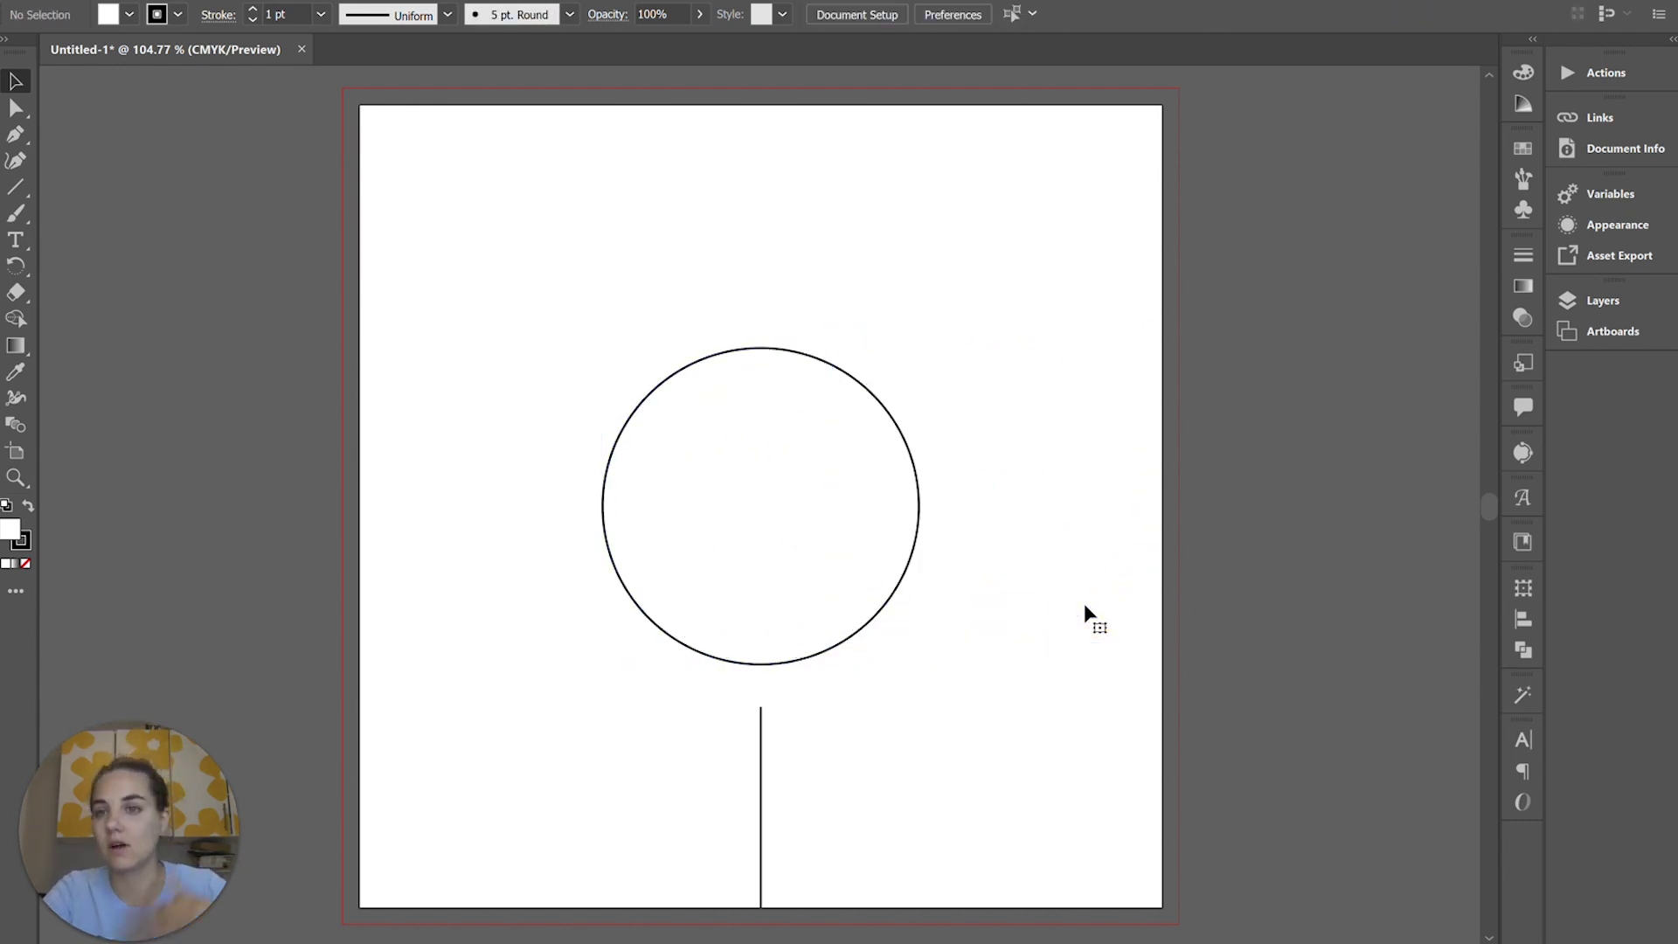
# - Alt-drag a copy of the circle to the left, then undo the copies
pyautogui.click(794, 360)
pyautogui.moveTo(794, 360); pyautogui.dragTo(519, 154)
pyautogui.hotkey('ctrl', 'z')
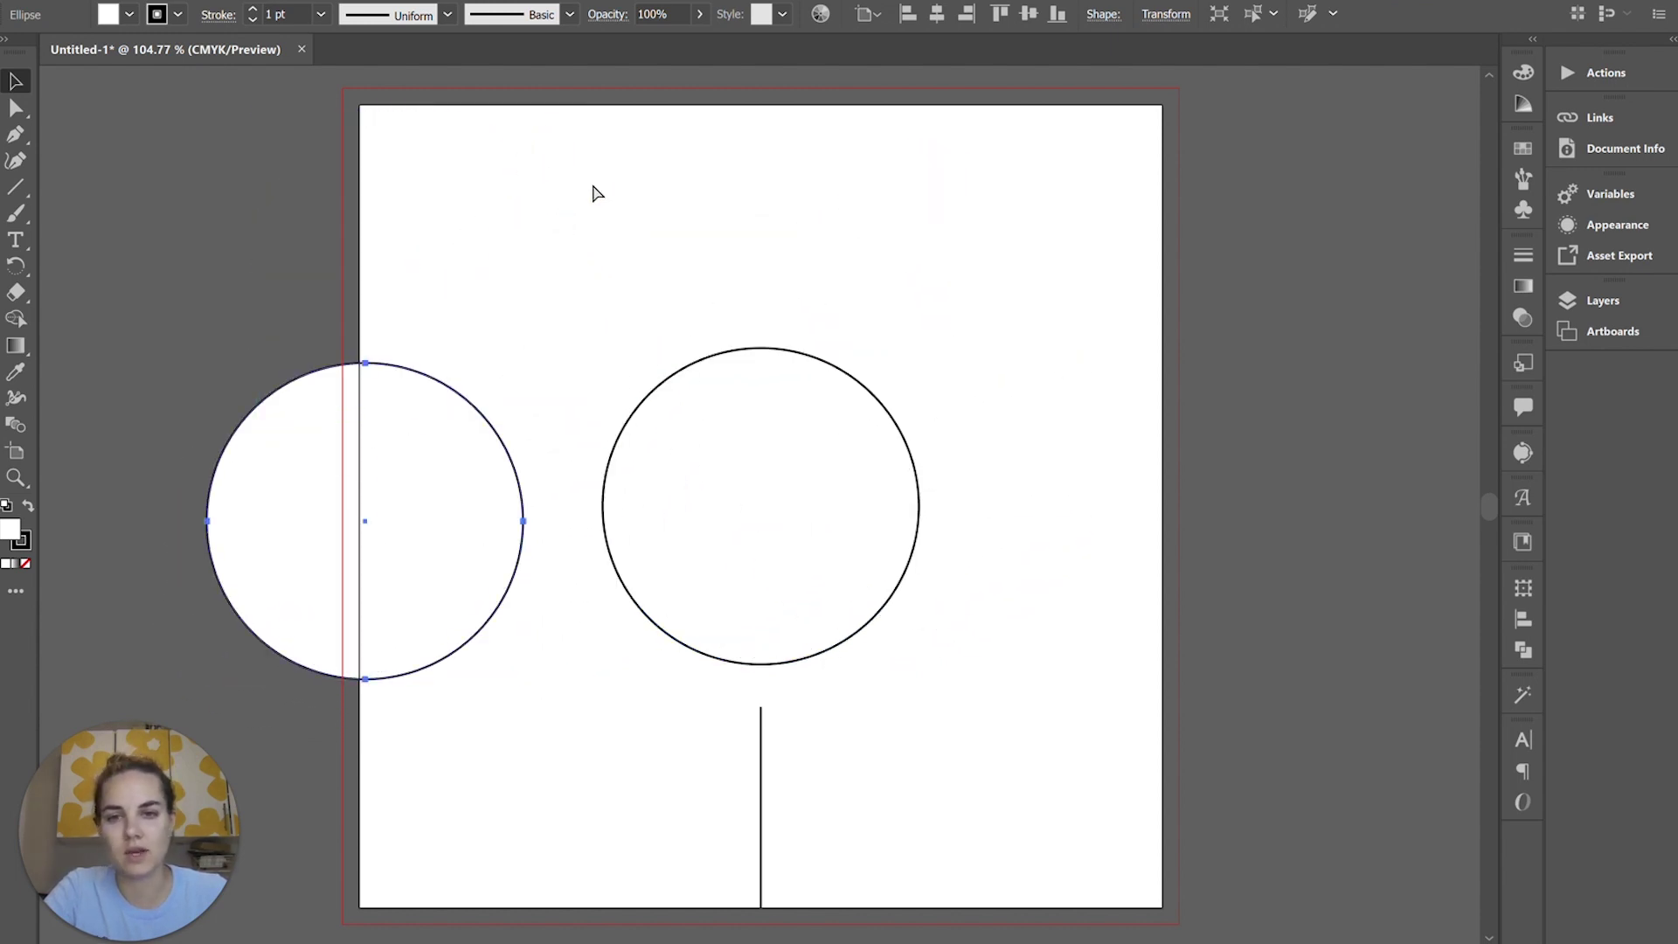
pyautogui.hotkey('ctrl', 'z')
# - Try a right-hand duplicate repeated with Ctrl+D, undo it, and open Move (1.718 in, -0.158 in)
pyautogui.moveTo(846, 374); pyautogui.dragTo(1188, 387)
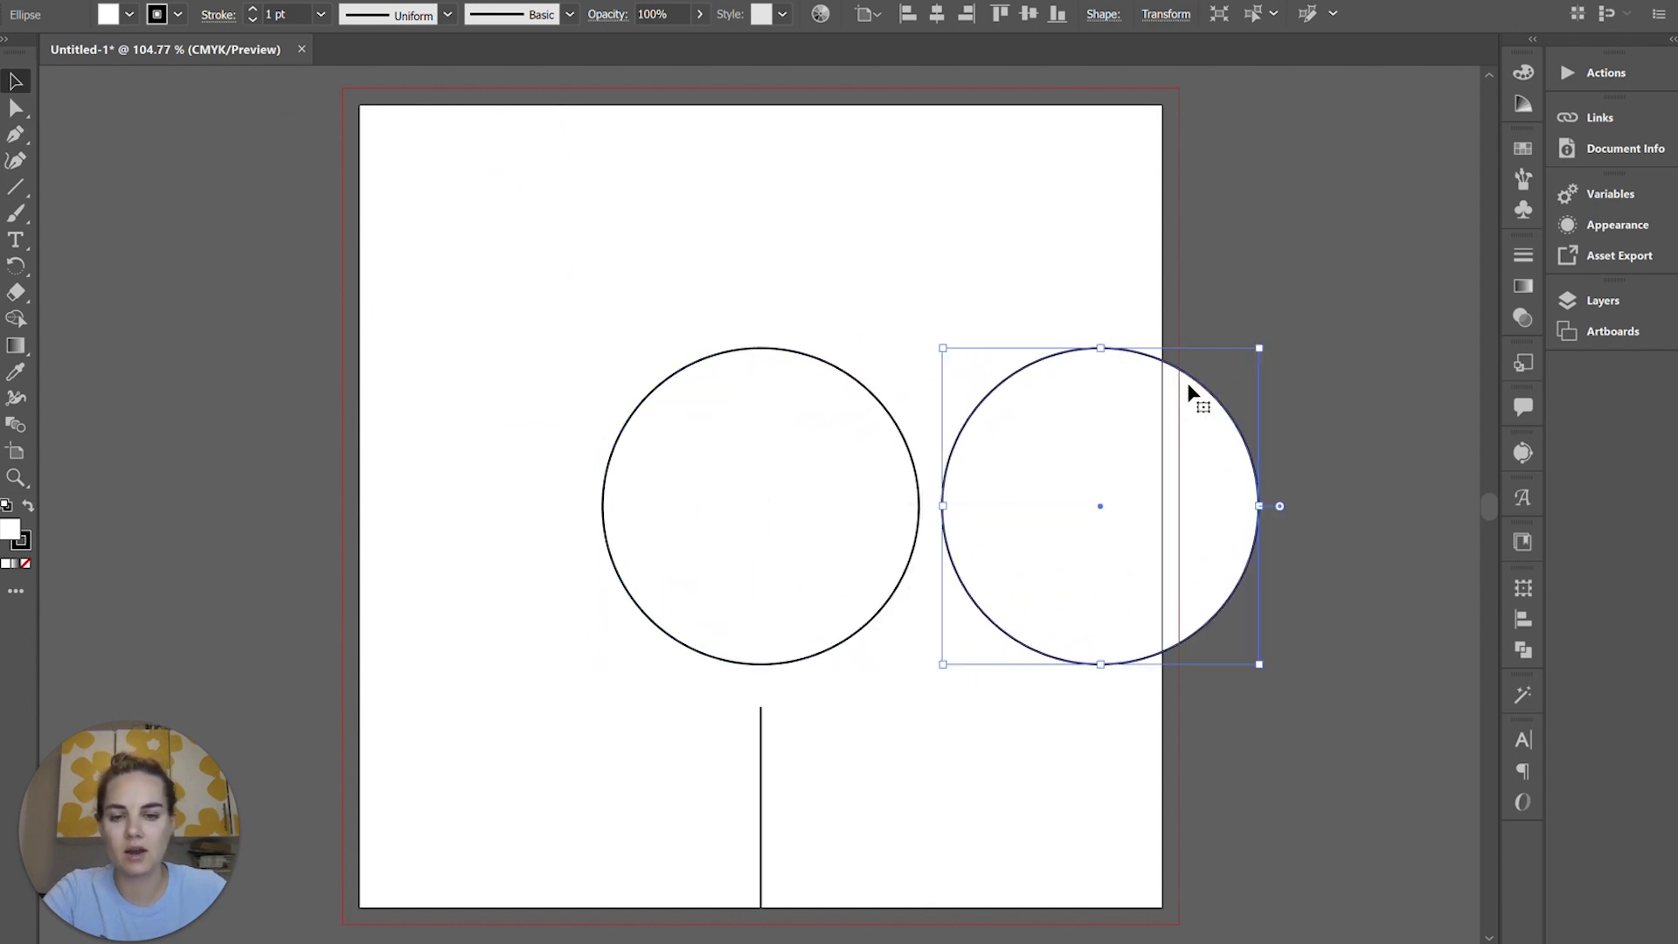
pyautogui.hscroll(3, 1188, 388)
pyautogui.hotkey('ctrl', 'd')
pyautogui.hotkey('ctrl', 'd')
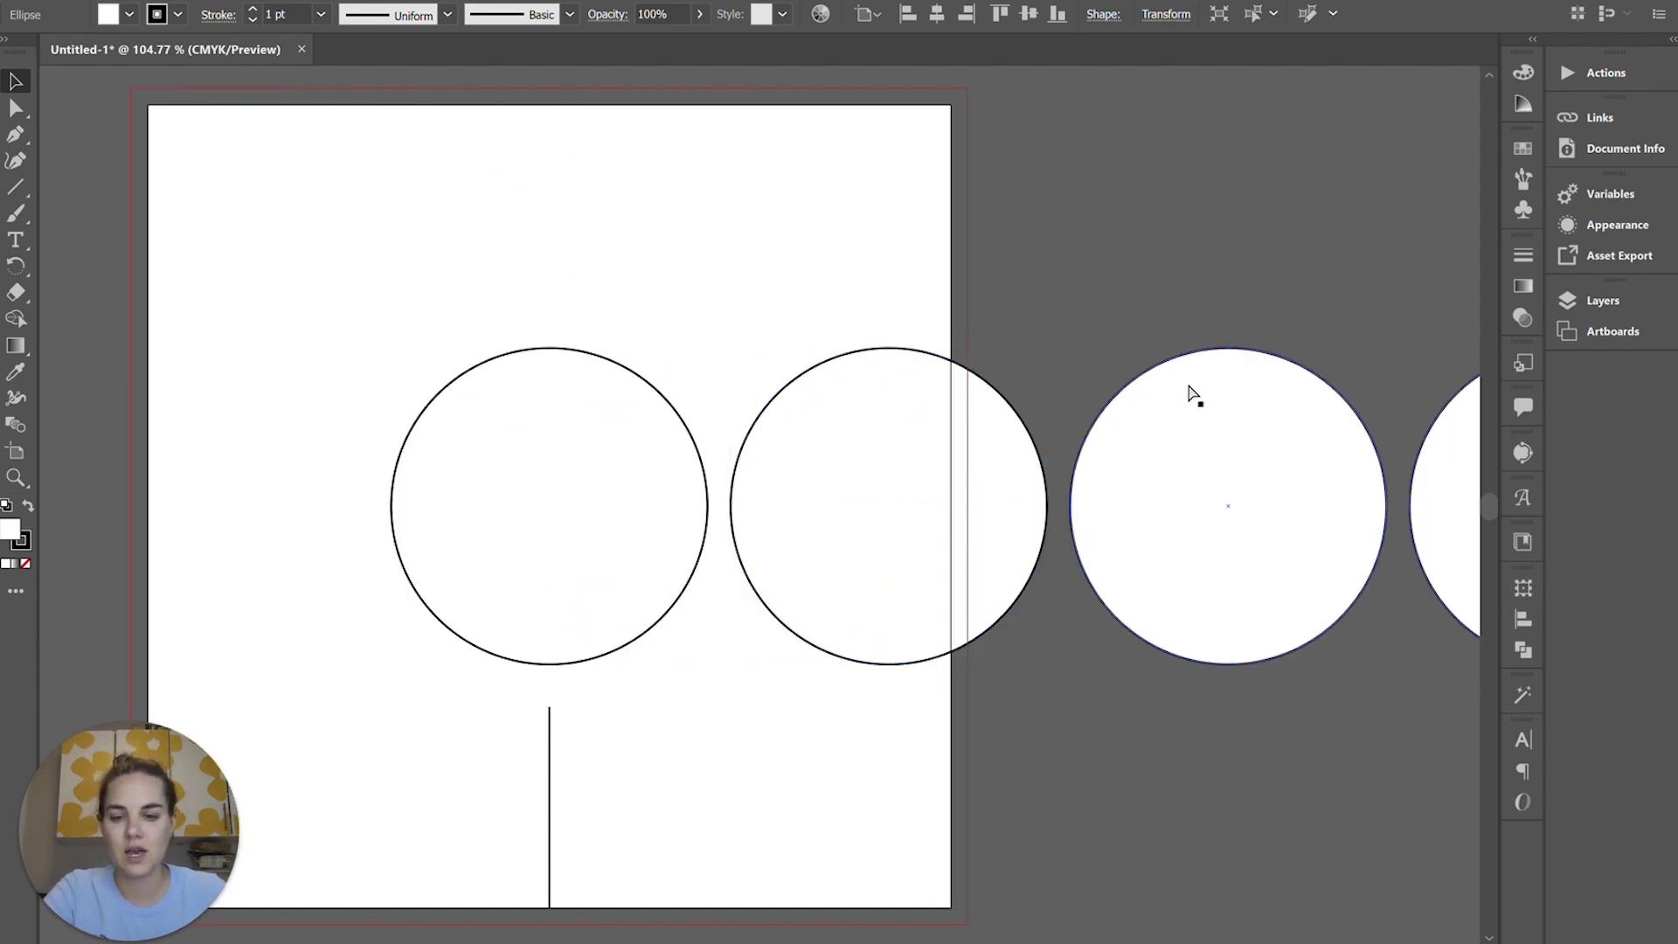
pyautogui.hotkey('ctrl', 'z')
pyautogui.hotkey('ctrl', 'z')
pyautogui.hotkey('ctrl', 'z')
pyautogui.hscroll(-3, 1038, 432)
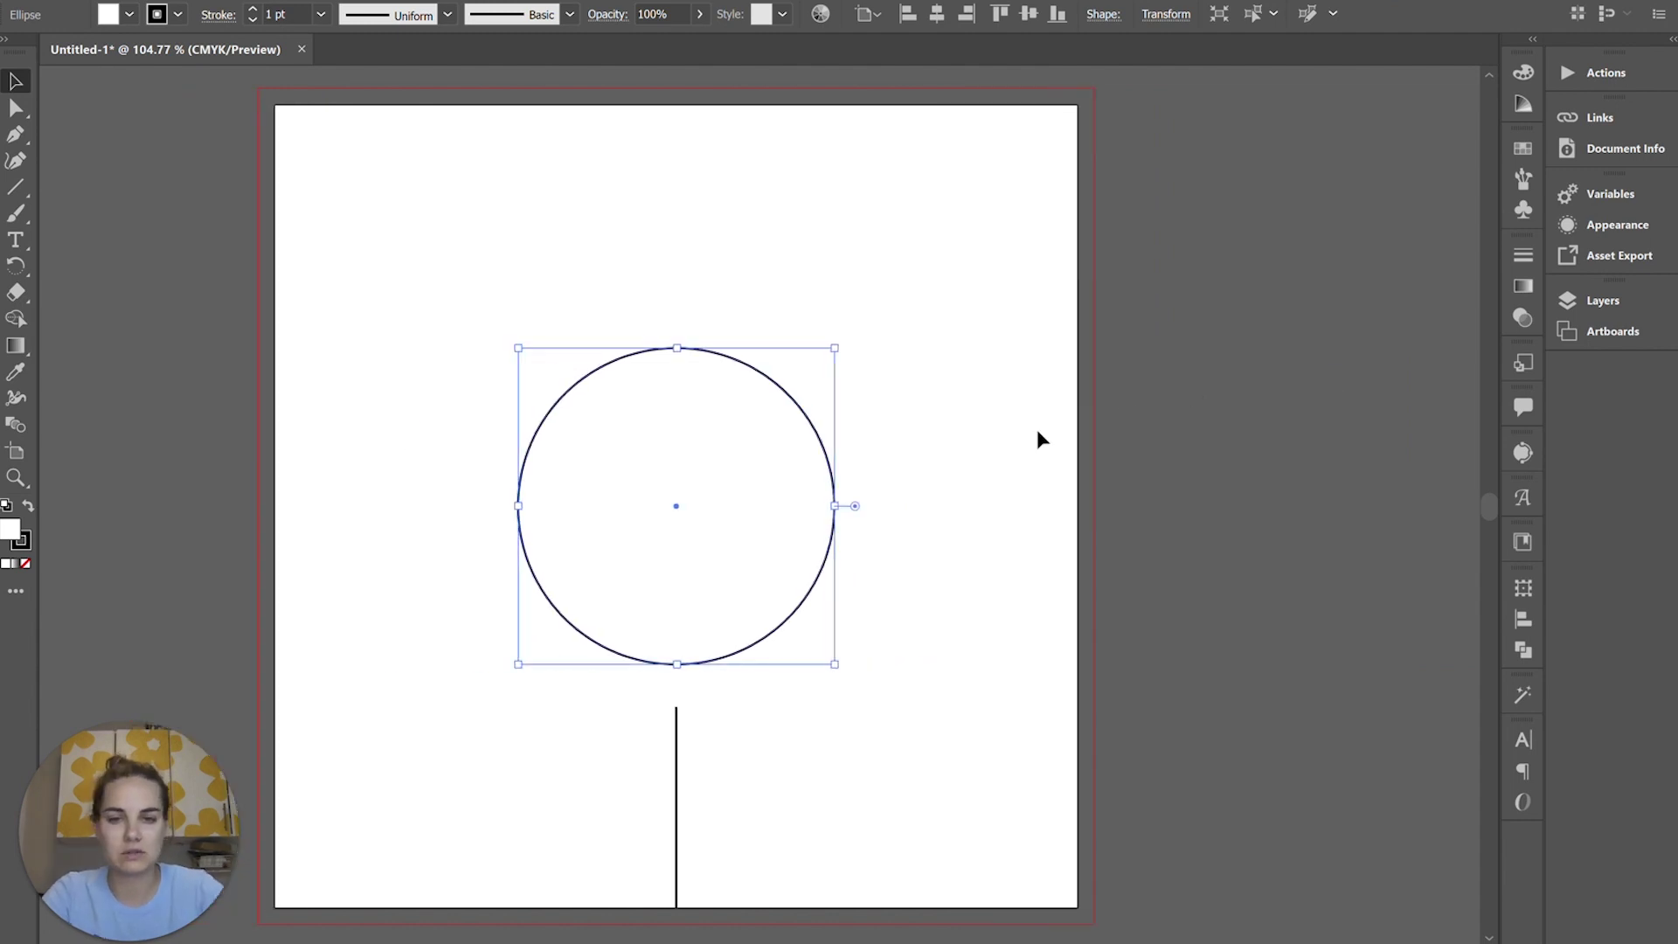
pyautogui.hscroll(-3, 1038, 437)
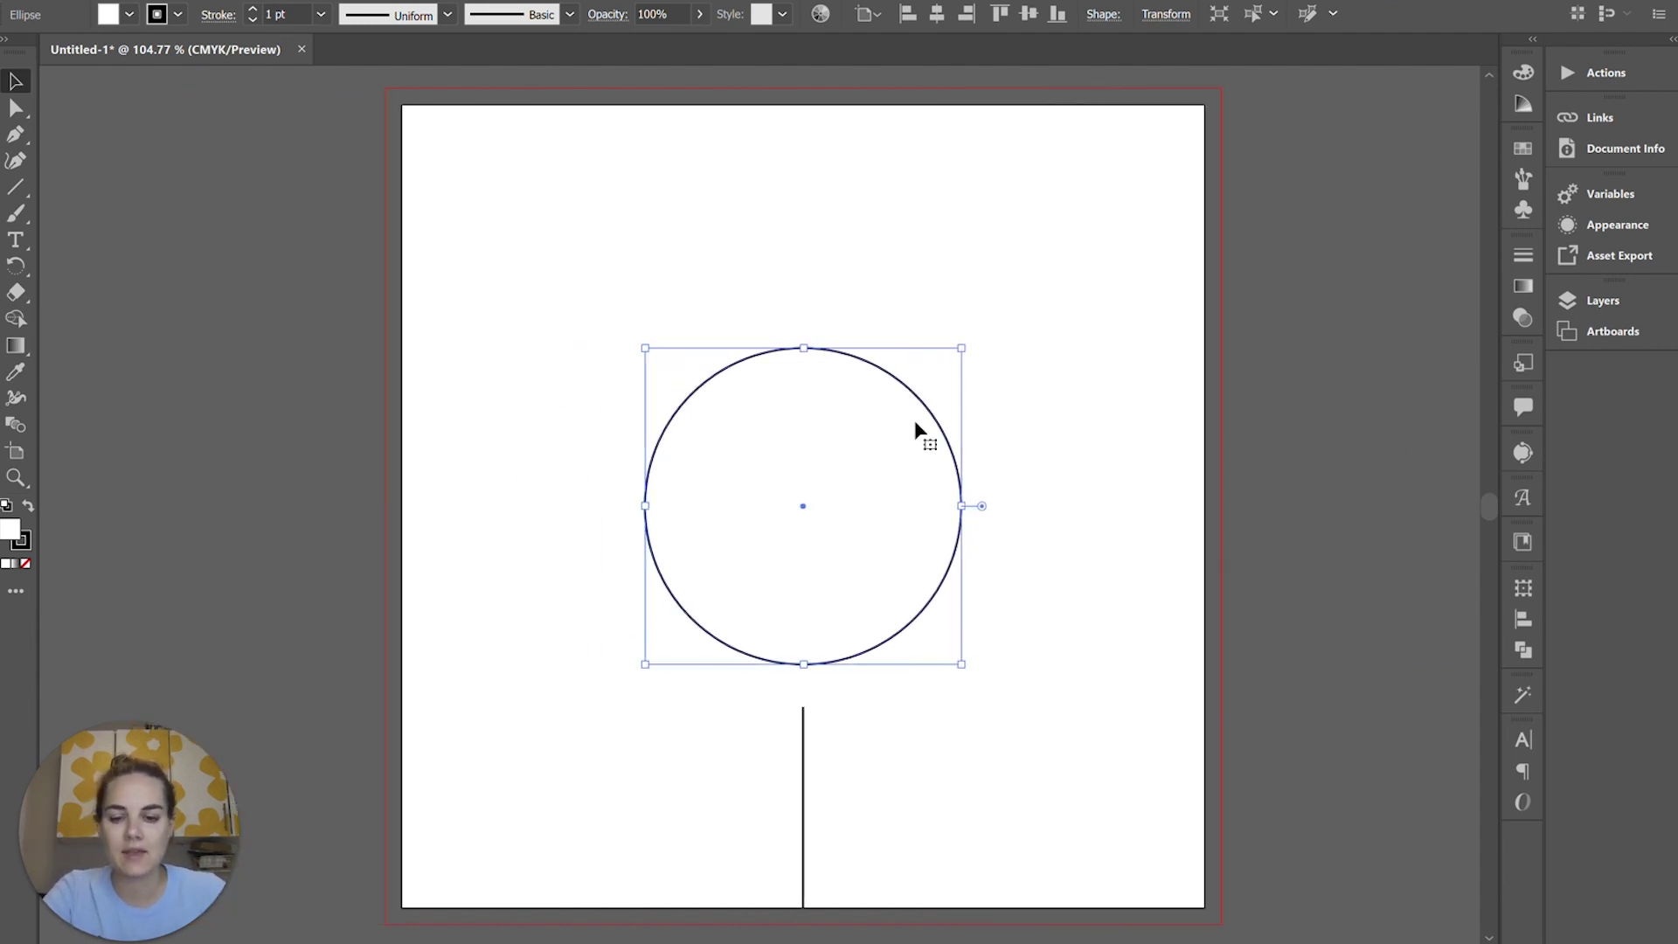
pyautogui.press('a')
pyautogui.press('Return')
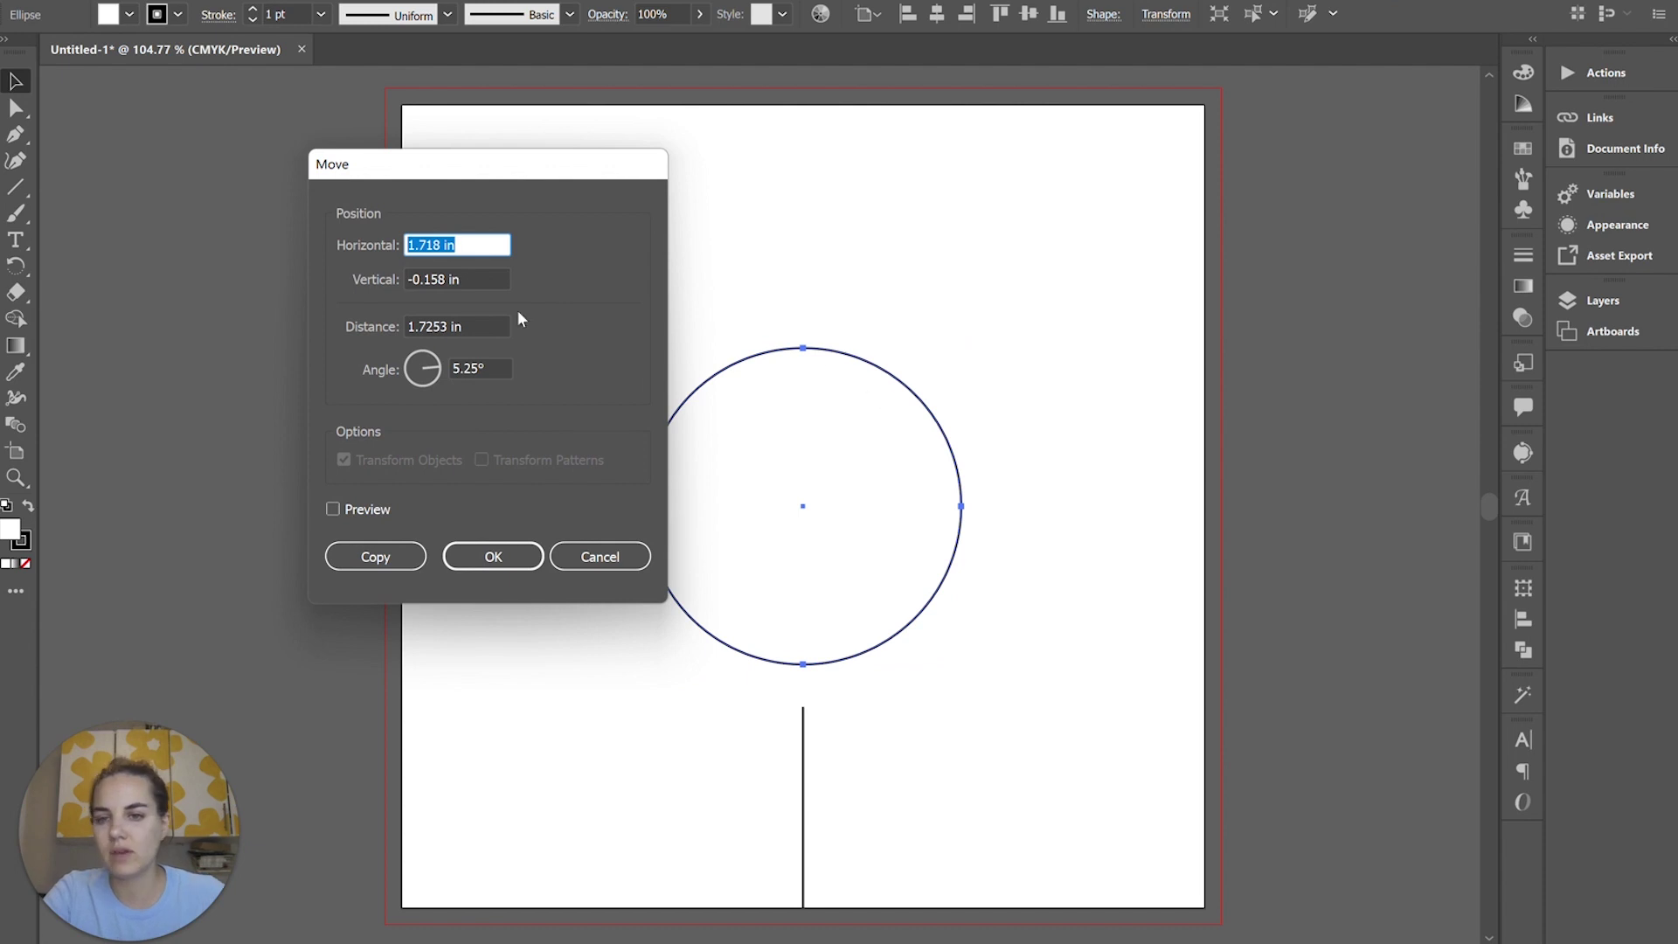
pyautogui.click(376, 558)
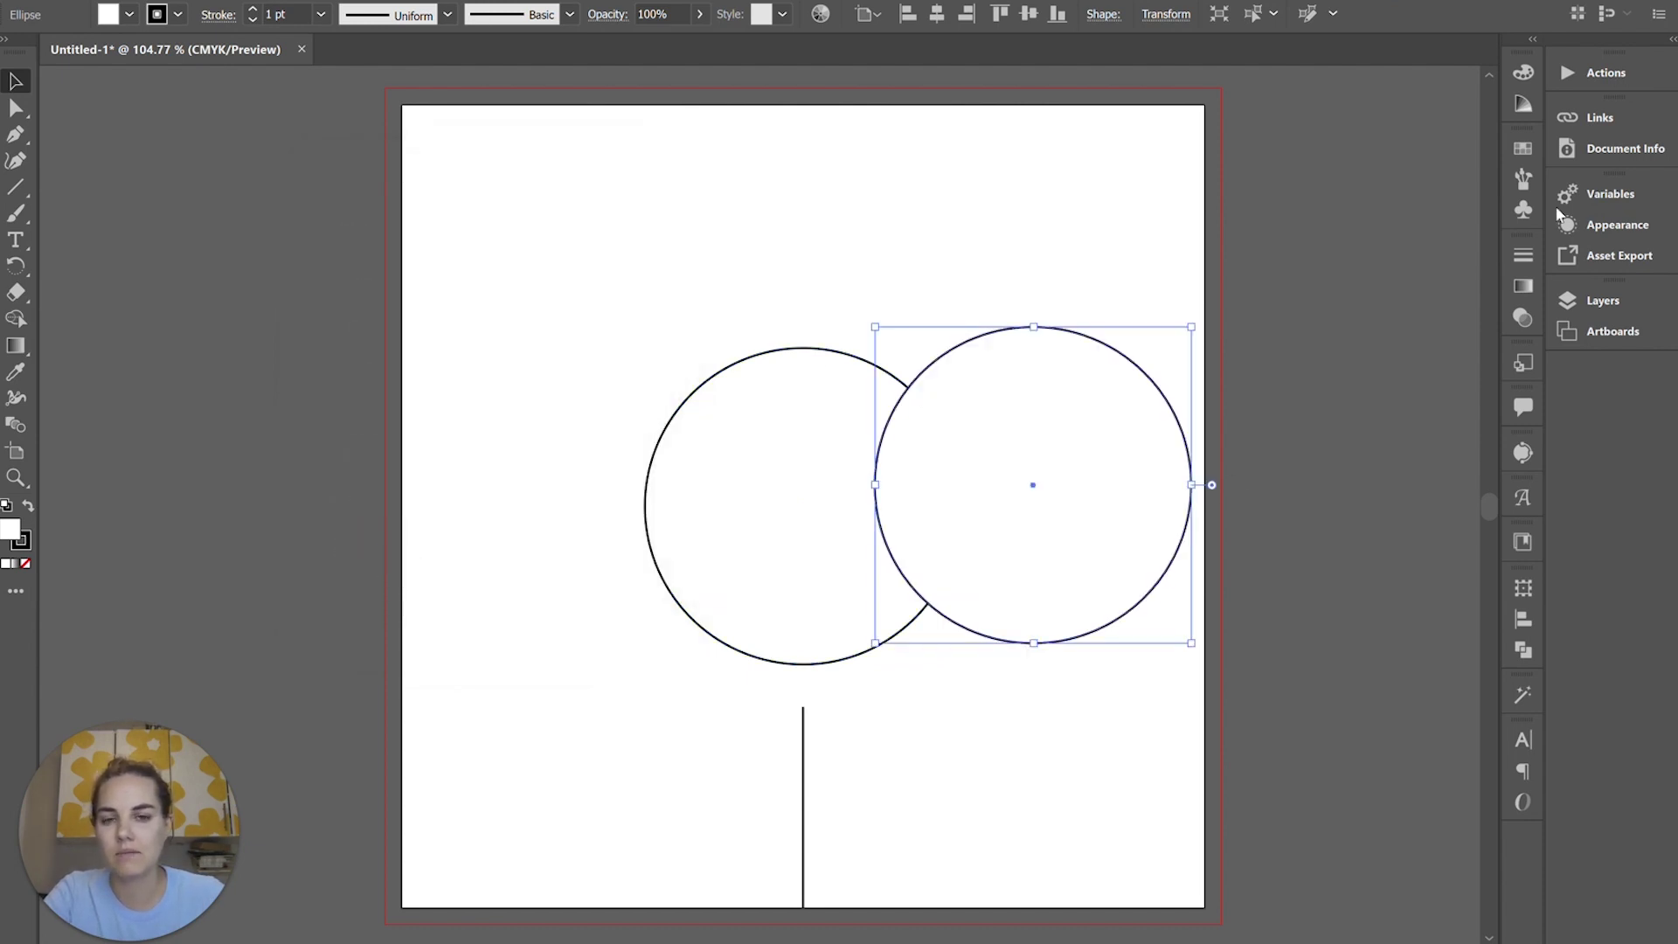
pyautogui.click(1378, 437)
pyautogui.click(712, 384)
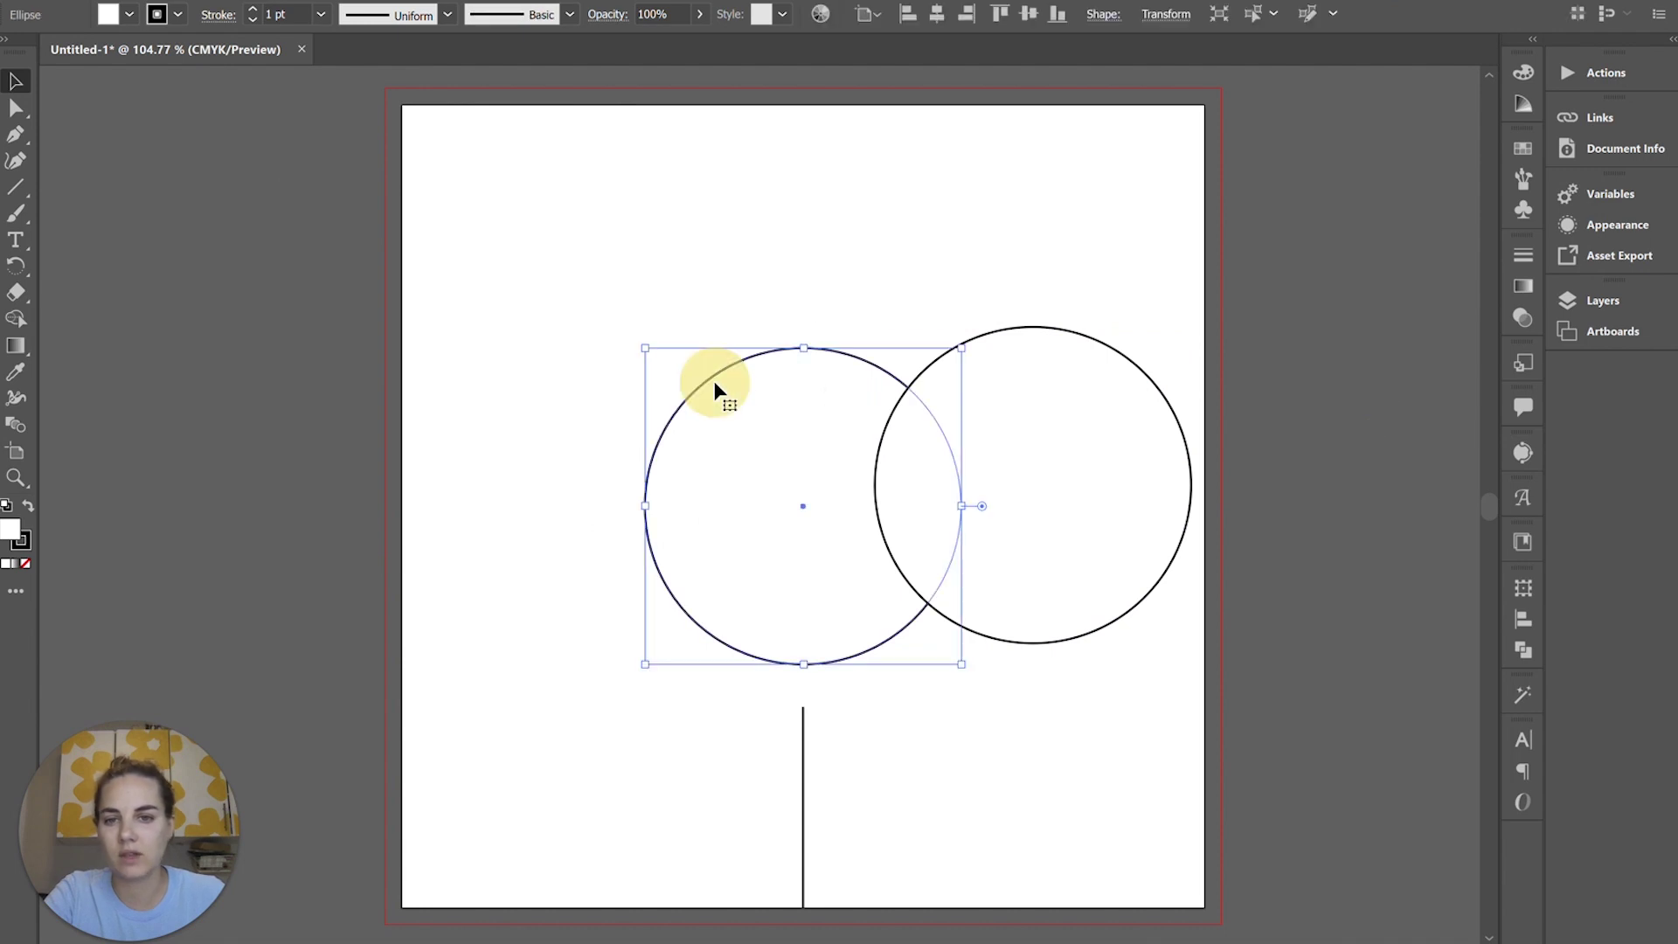
pyautogui.click(1138, 408)
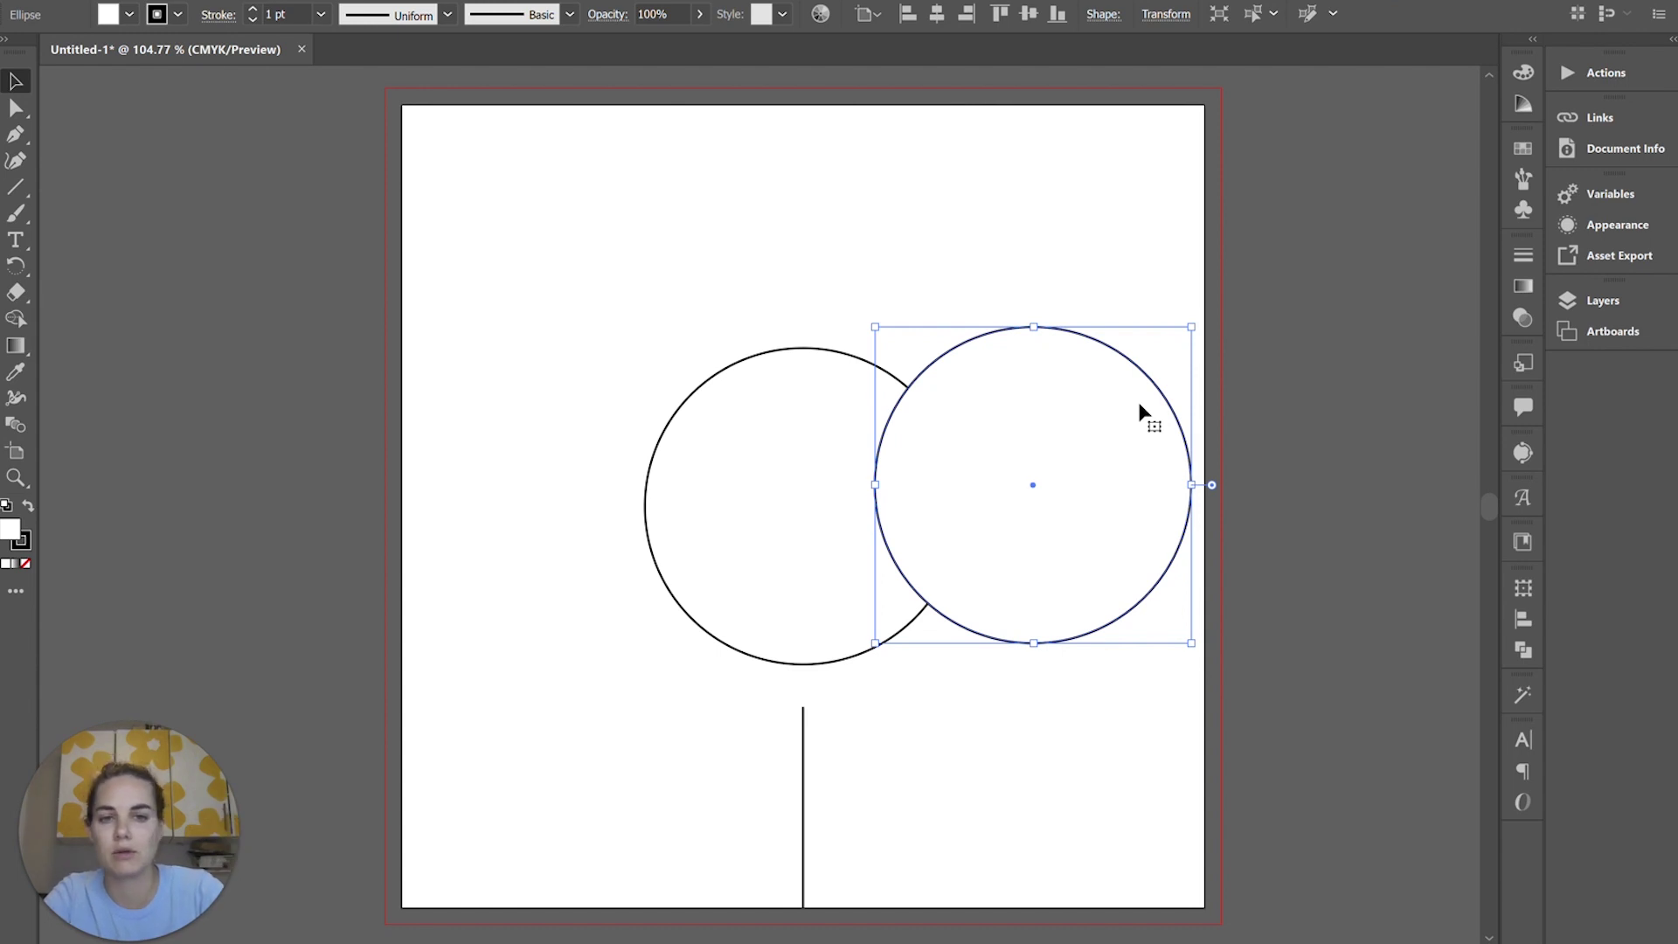
pyautogui.press('Delete')
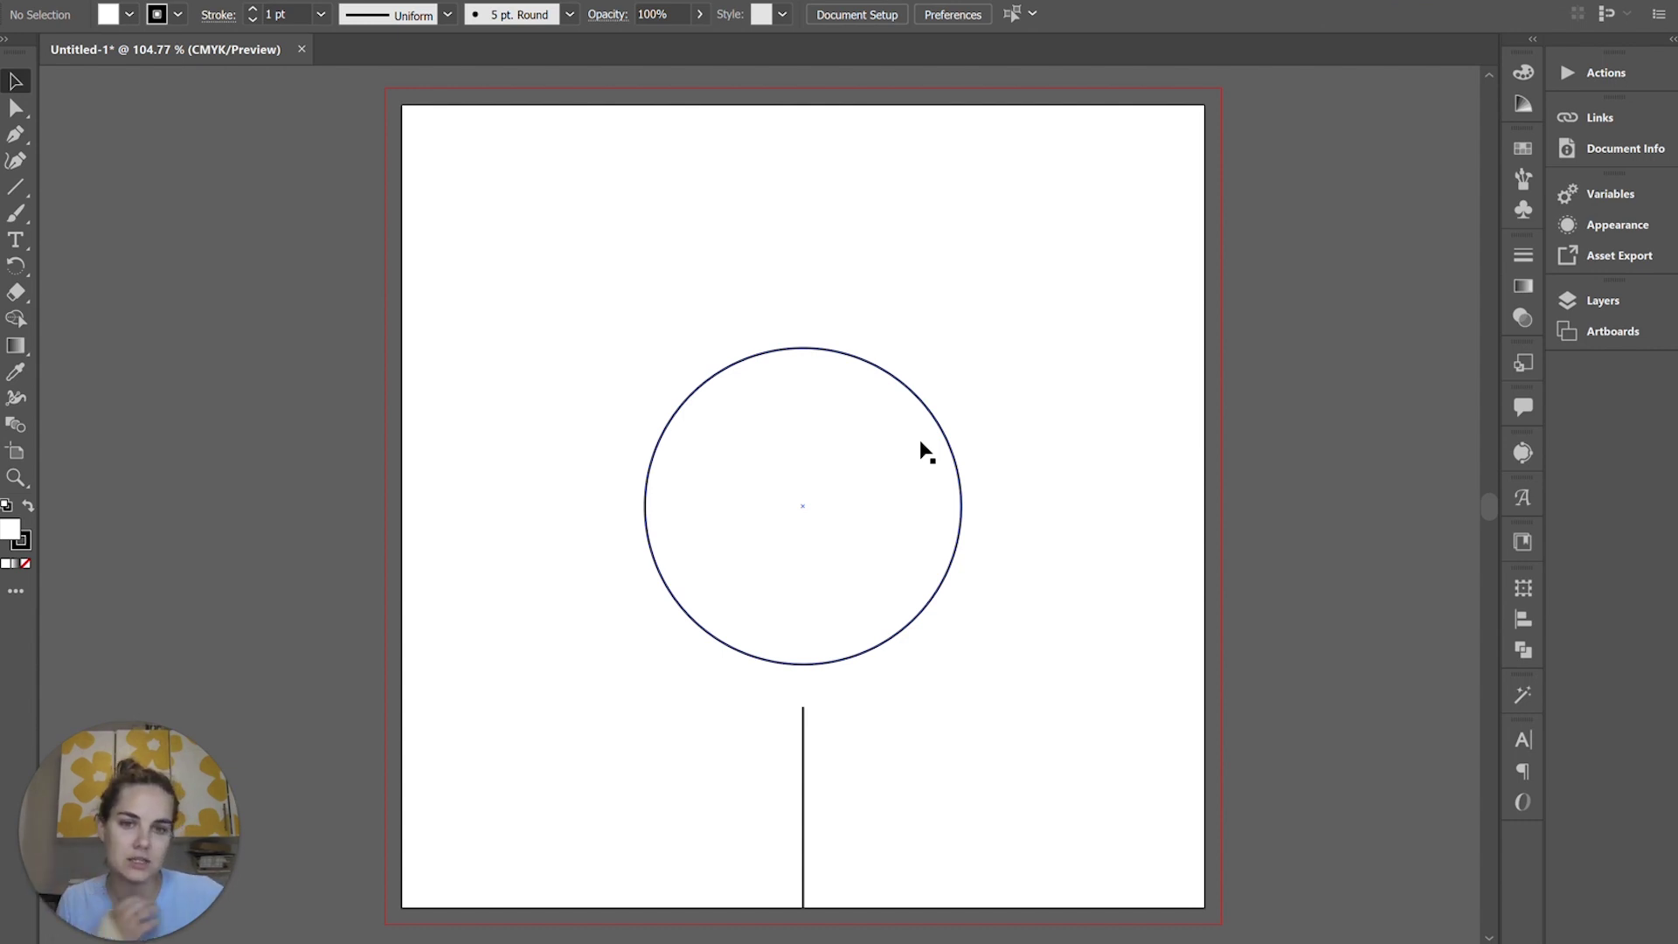
# - Move the circle to the artboard's top-left and shrink it to about 1.68 in
pyautogui.moveTo(936, 421); pyautogui.dragTo(712, 206)
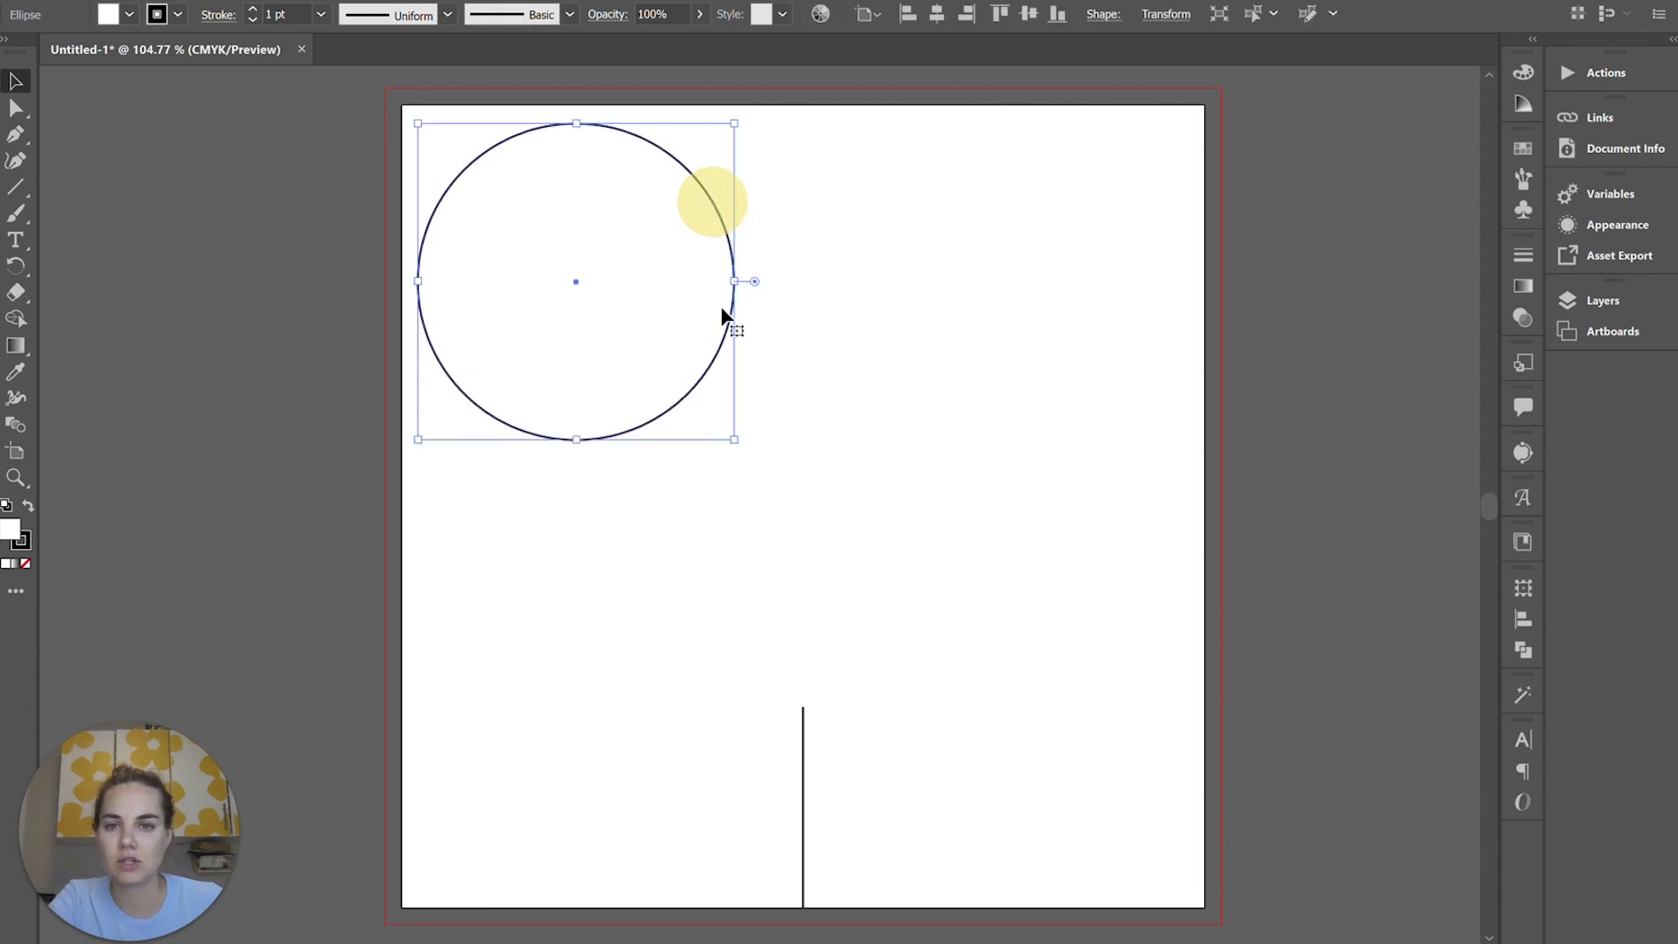
pyautogui.moveTo(736, 441); pyautogui.dragTo(669, 327)
pyautogui.click(764, 322)
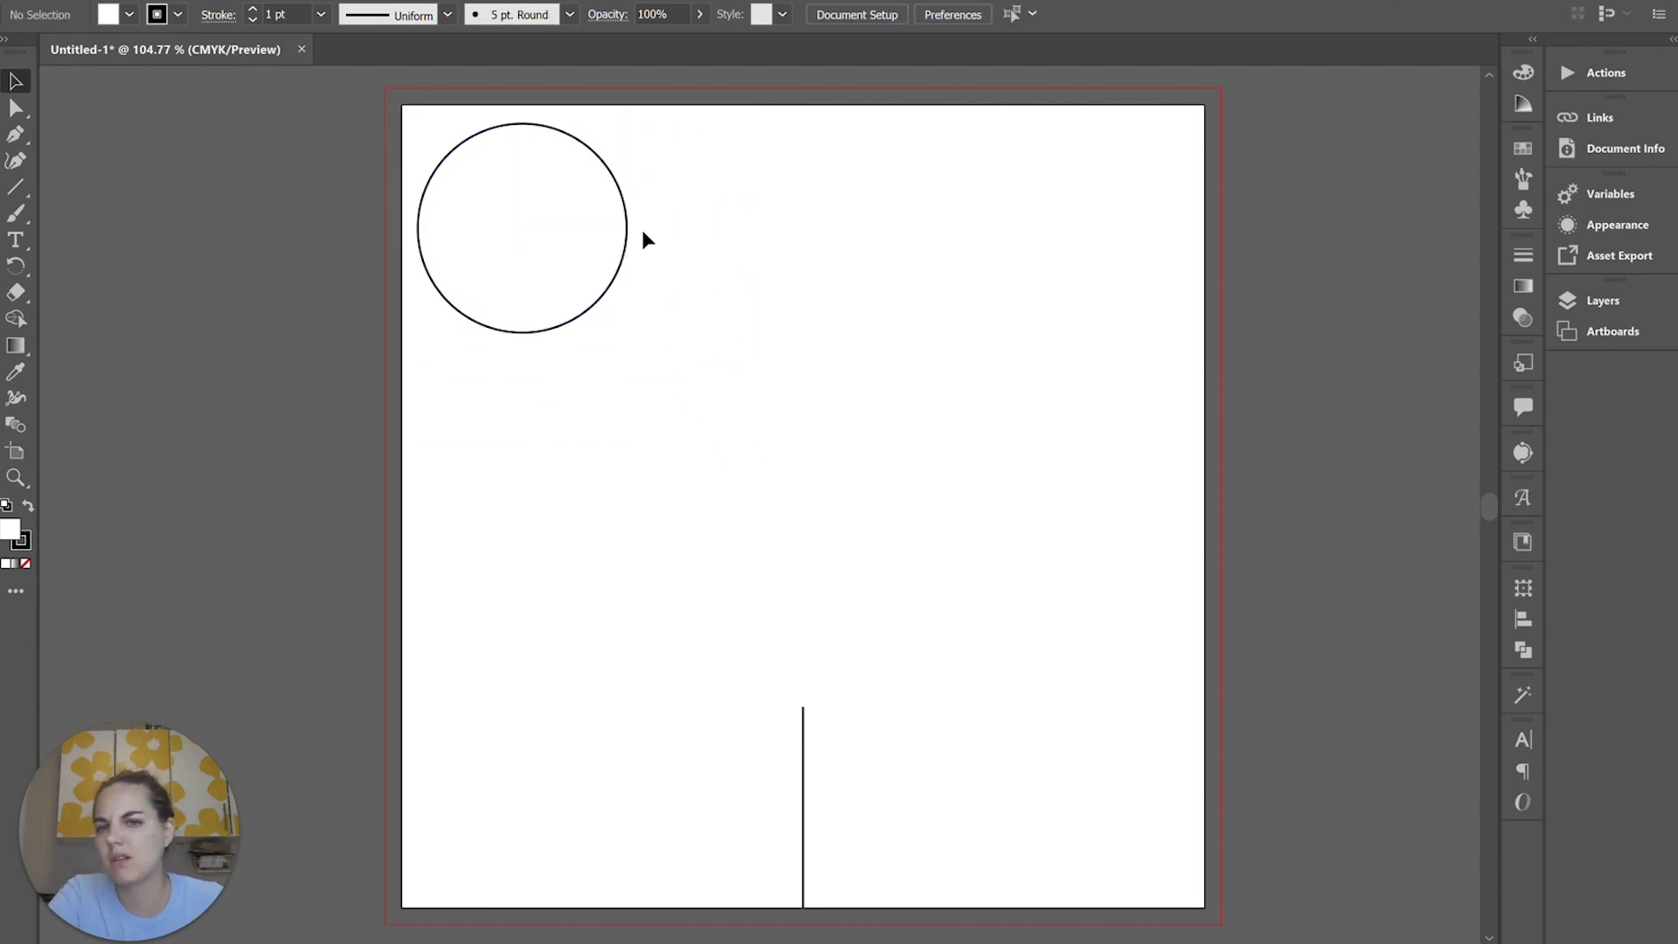
pyautogui.moveTo(625, 238); pyautogui.dragTo(644, 236)
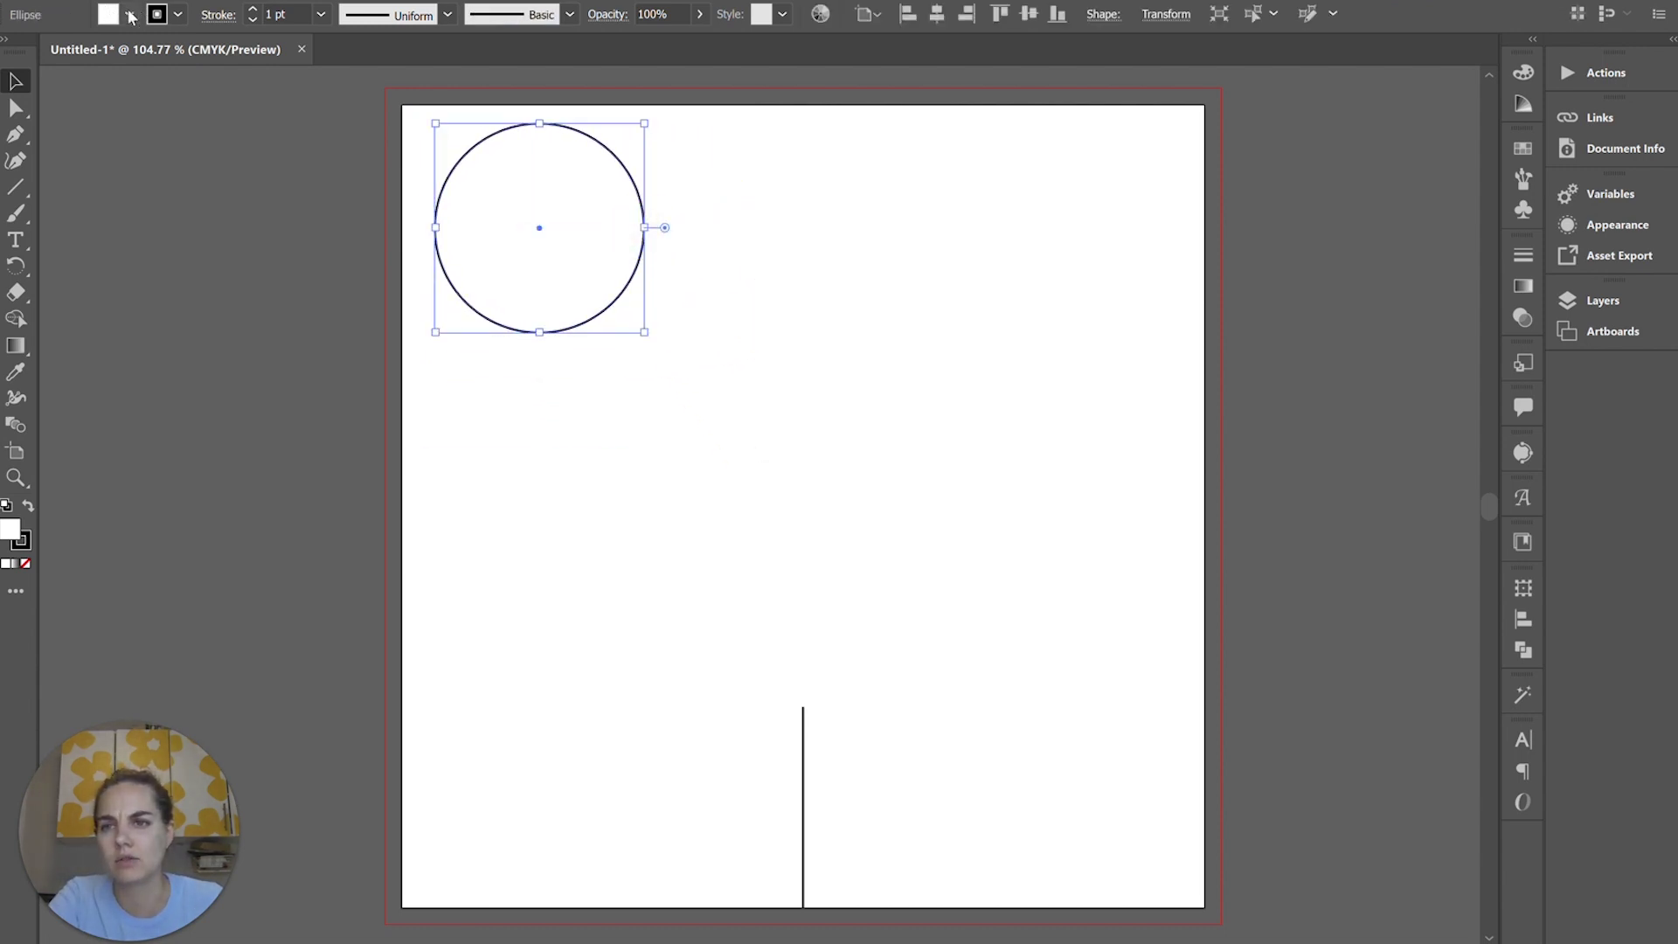
# - Fill the circle orange-tan, remove its outline, and nudge it into place
pyautogui.click(108, 14)
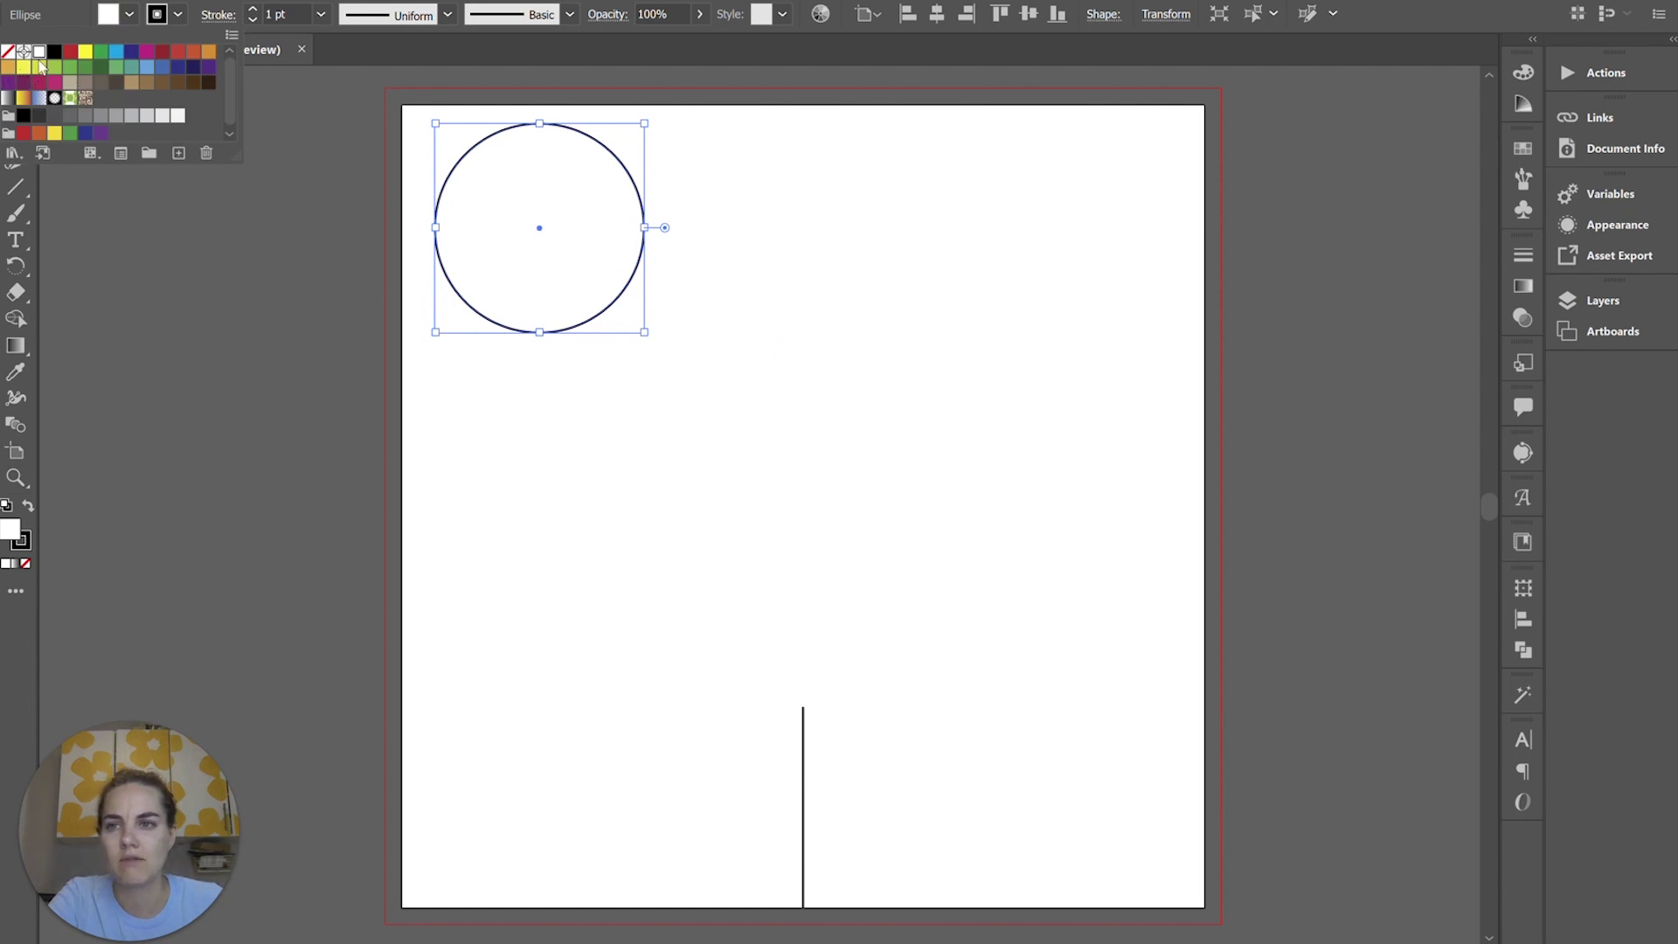
pyautogui.click(8, 68)
pyautogui.click(253, 19)
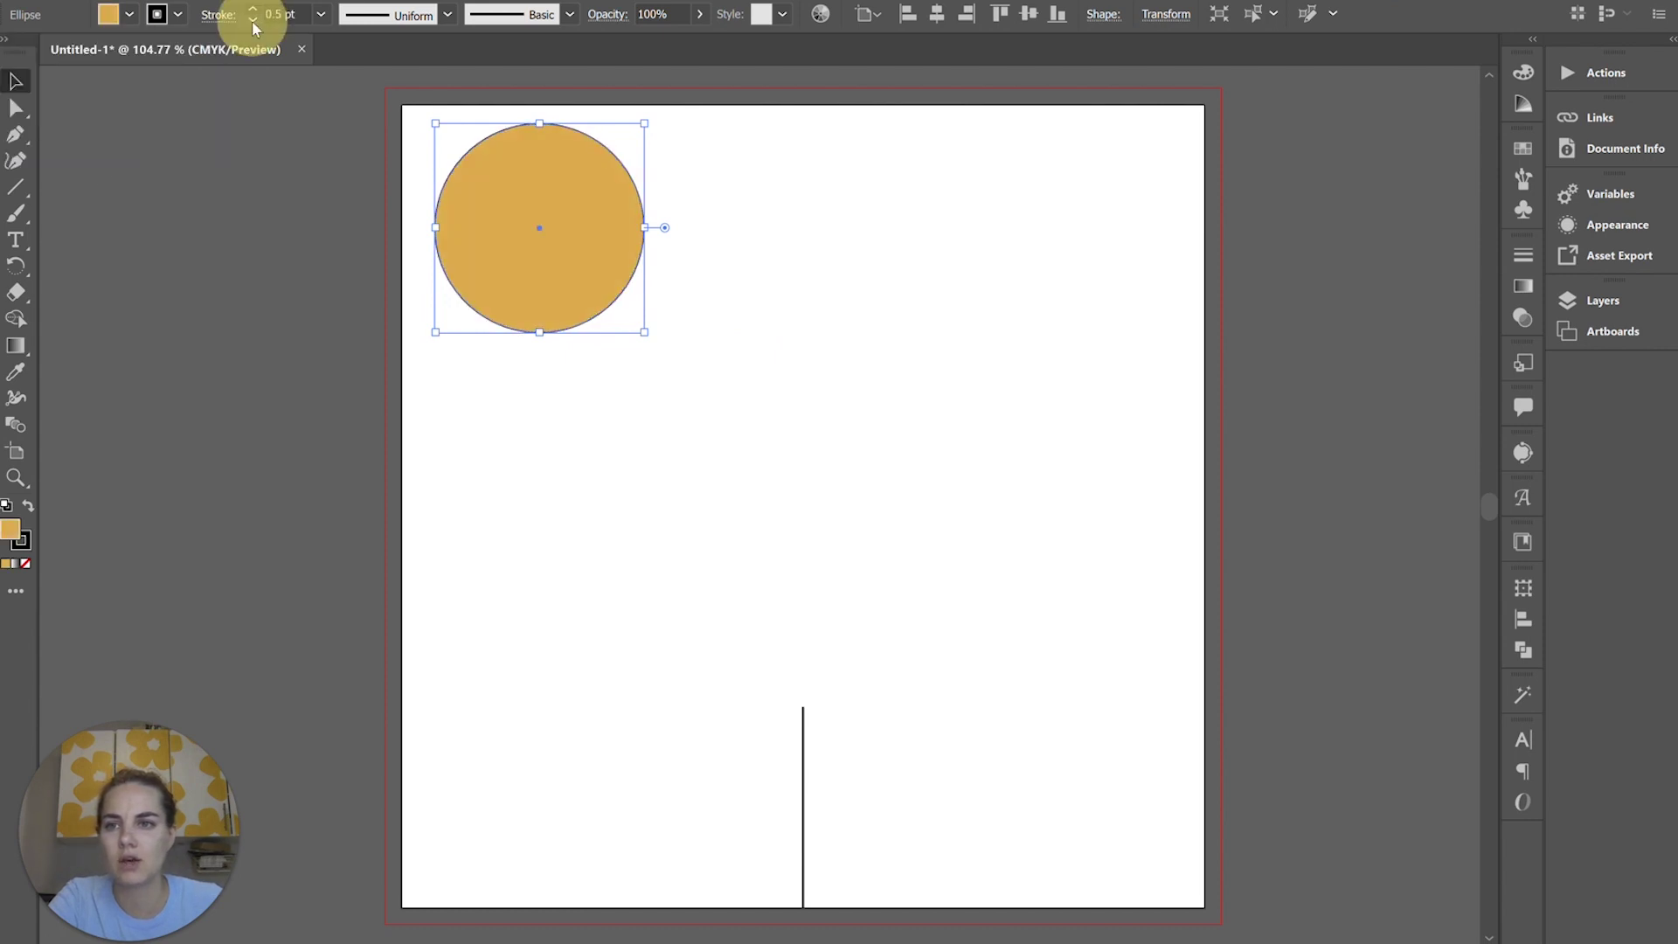
pyautogui.click(871, 426)
pyautogui.moveTo(574, 256); pyautogui.dragTo(562, 262)
# - Try a radial repeat on the orange circle, then undo it
pyautogui.click(179, 0)
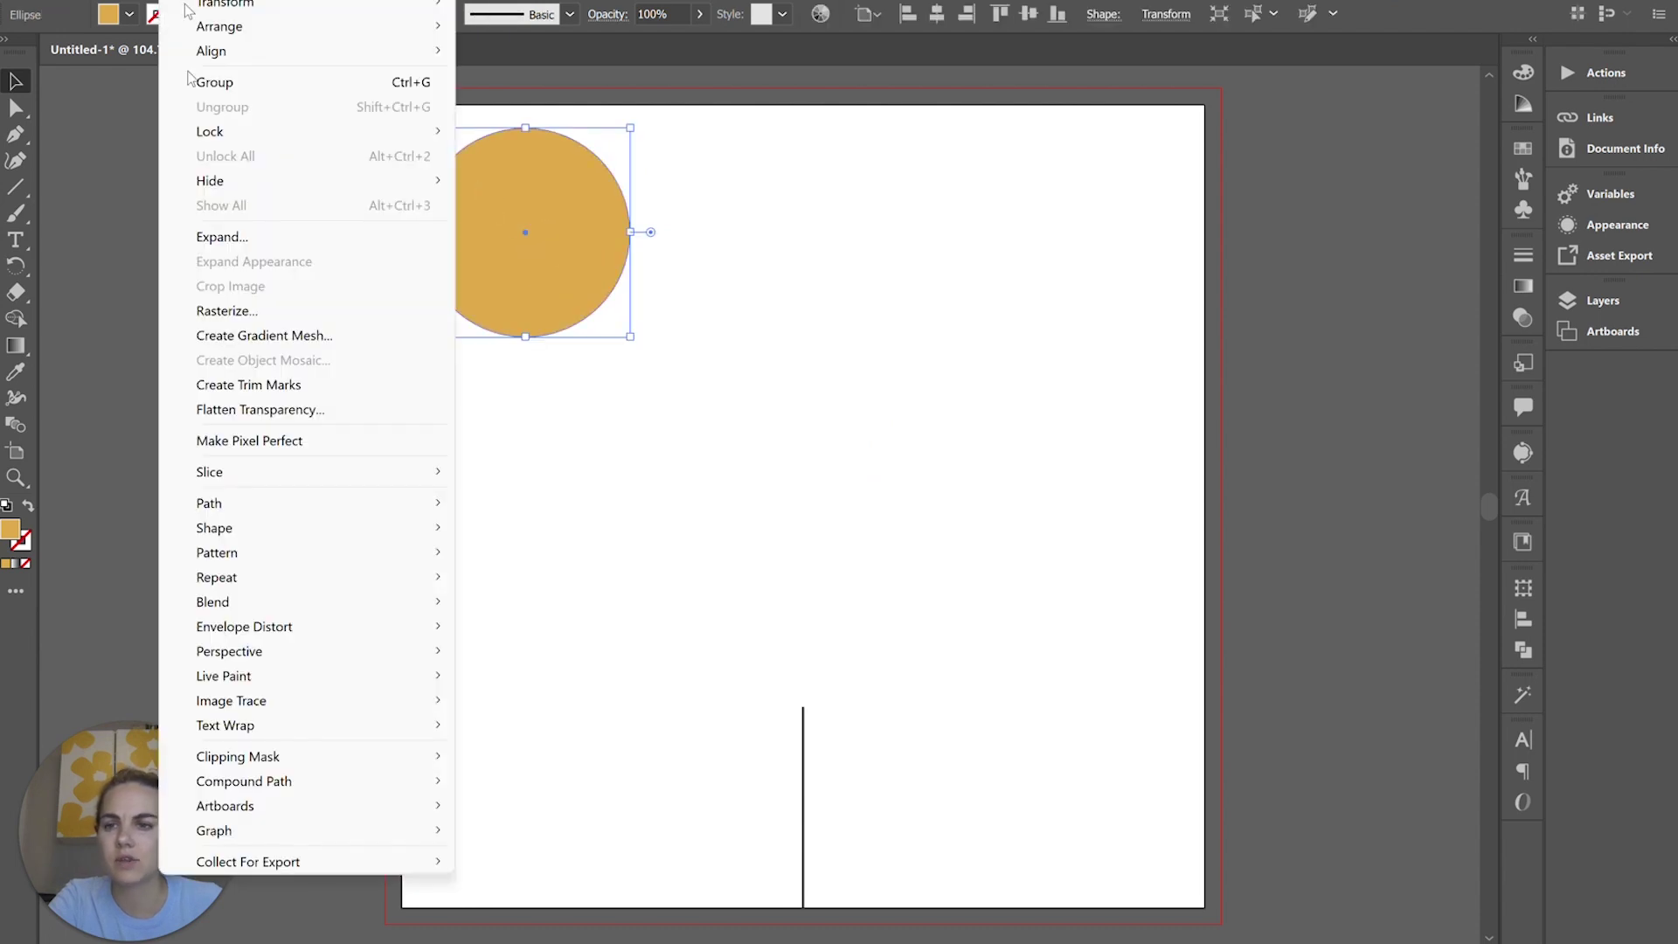
pyautogui.moveTo(308, 582)
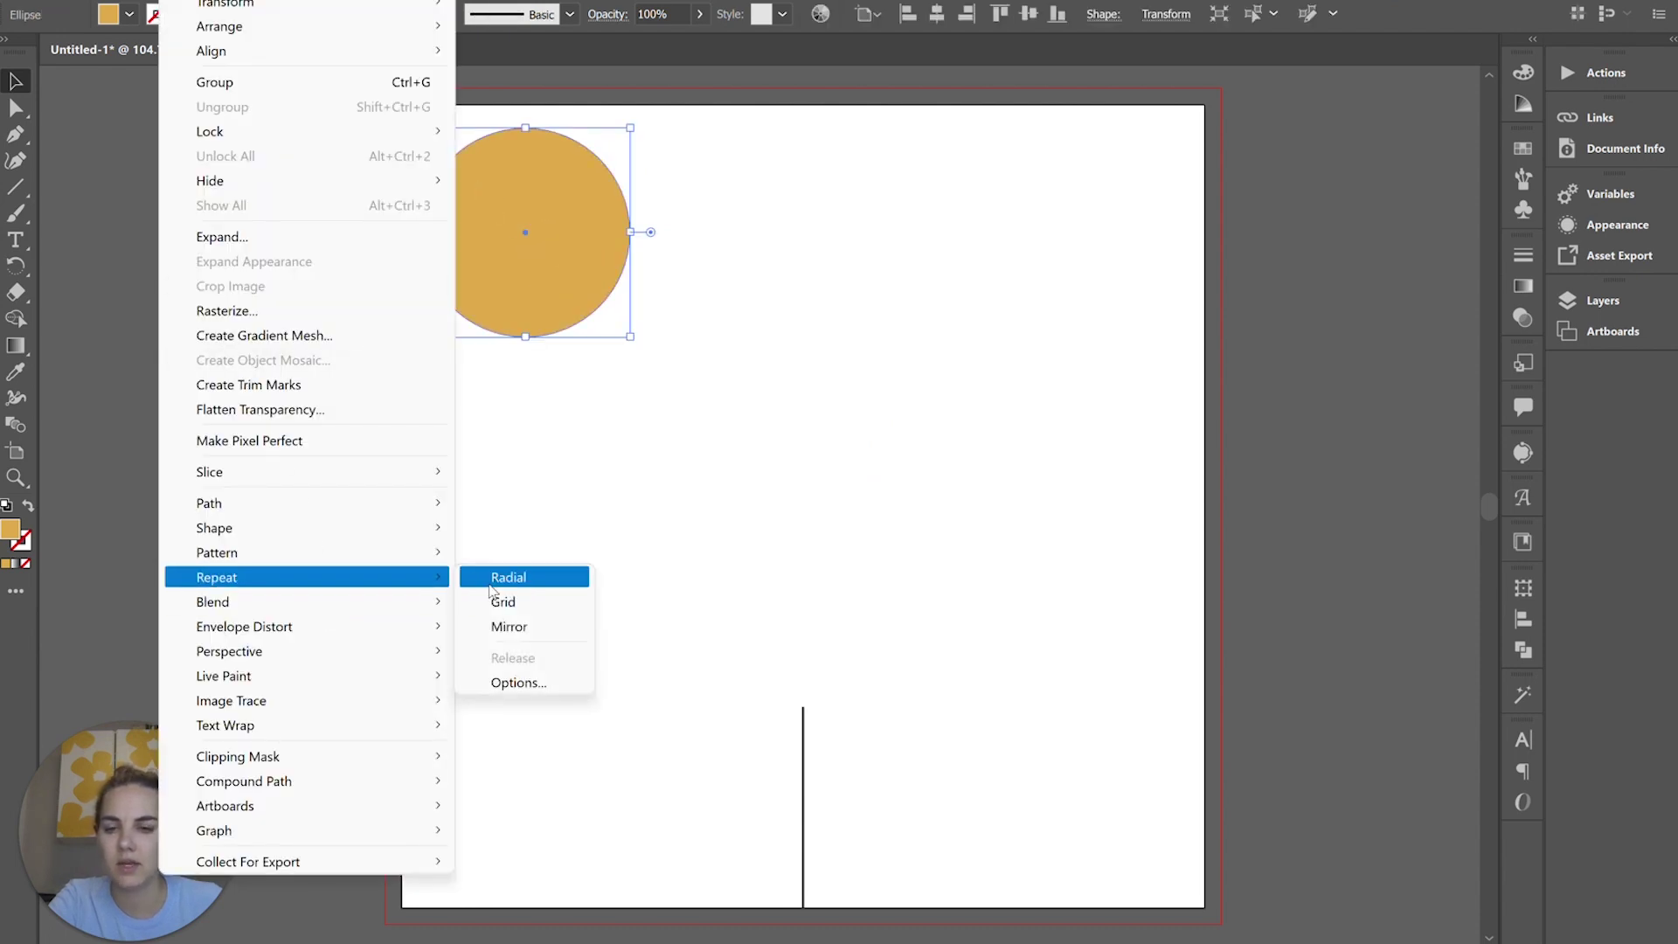
pyautogui.click(536, 582)
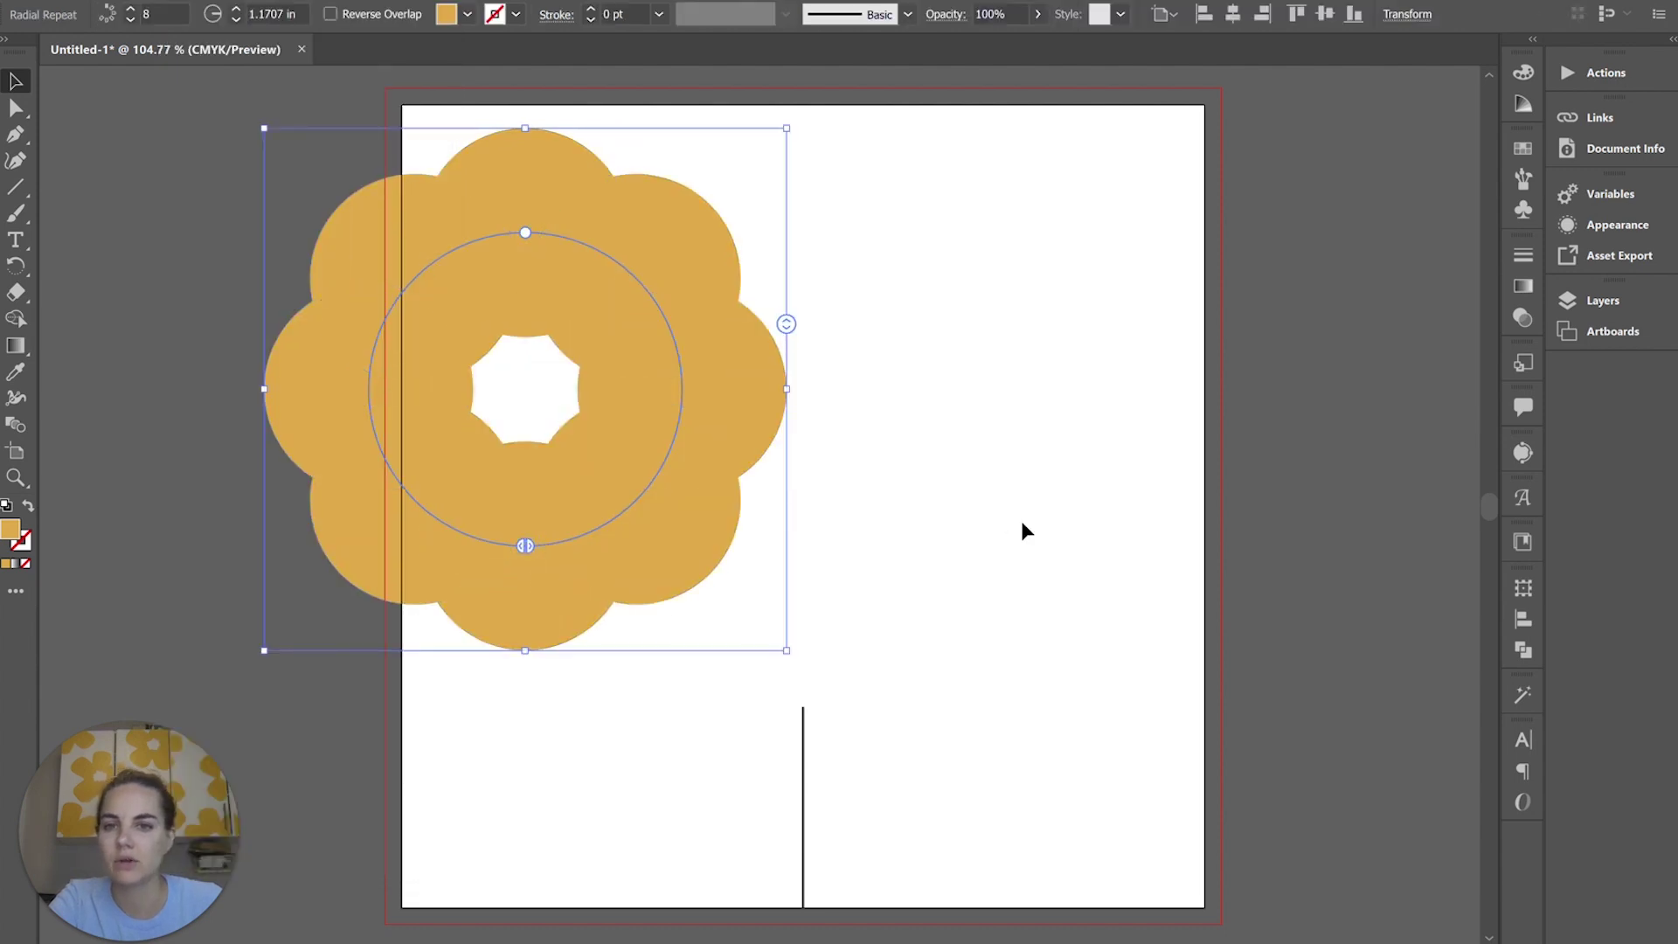
pyautogui.hotkey('ctrl', 'z')
# - Try a grid repeat on the circle from its context menu, then undo it
pyautogui.click(477, 271)
pyautogui.rightClick(477, 270)
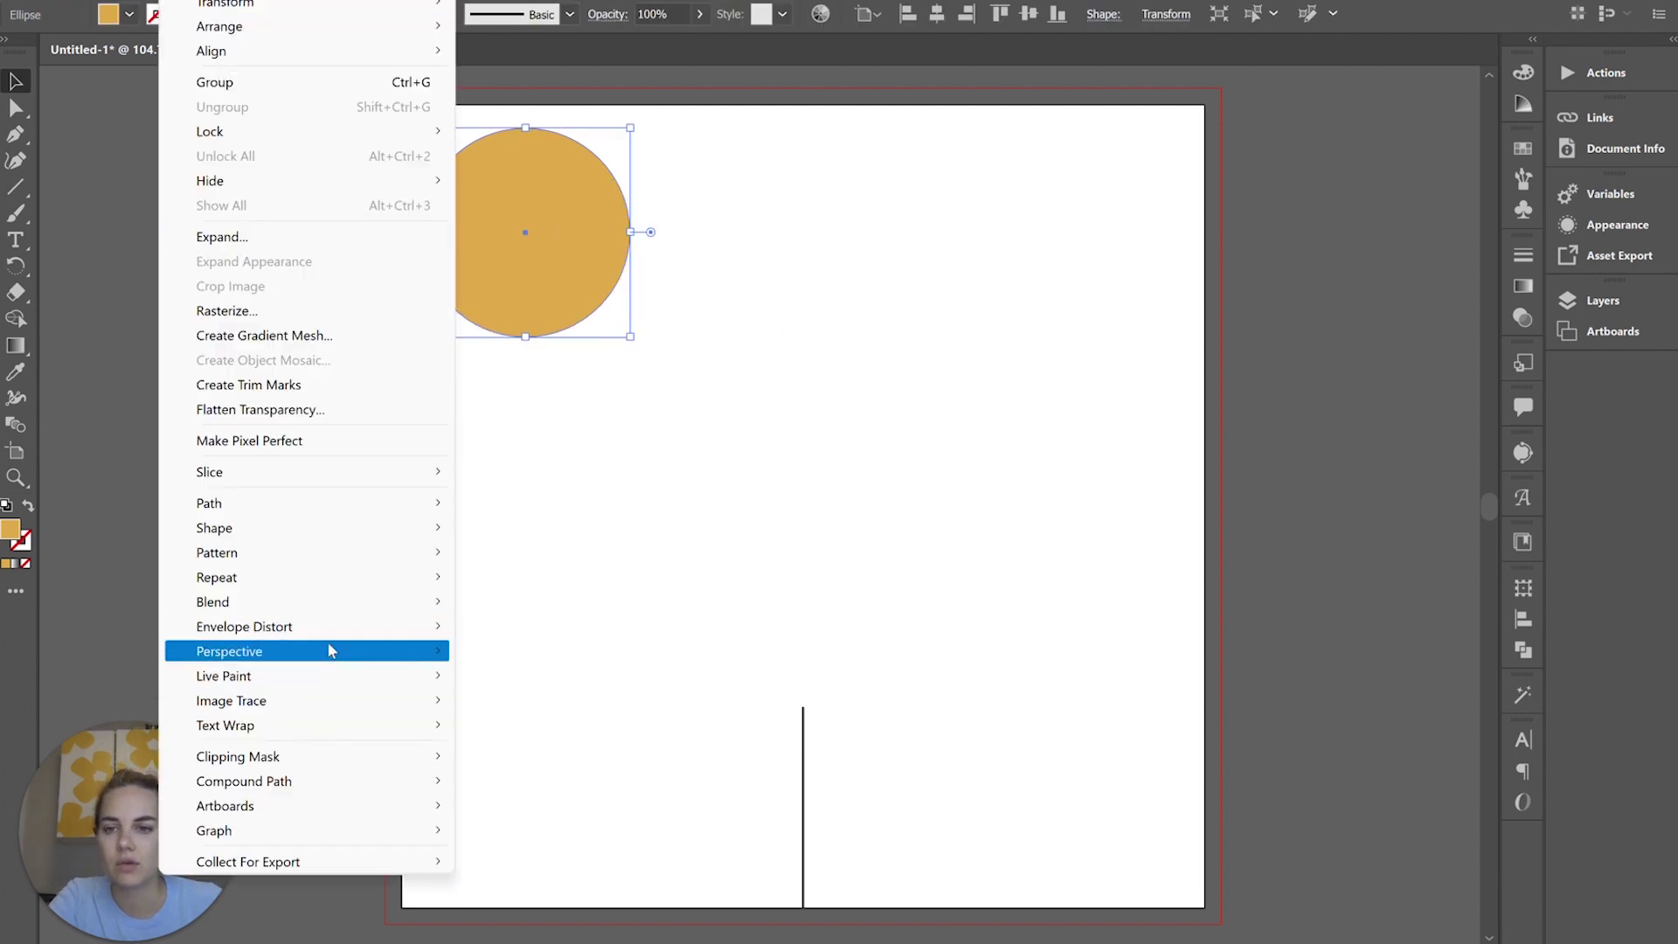
pyautogui.moveTo(367, 577)
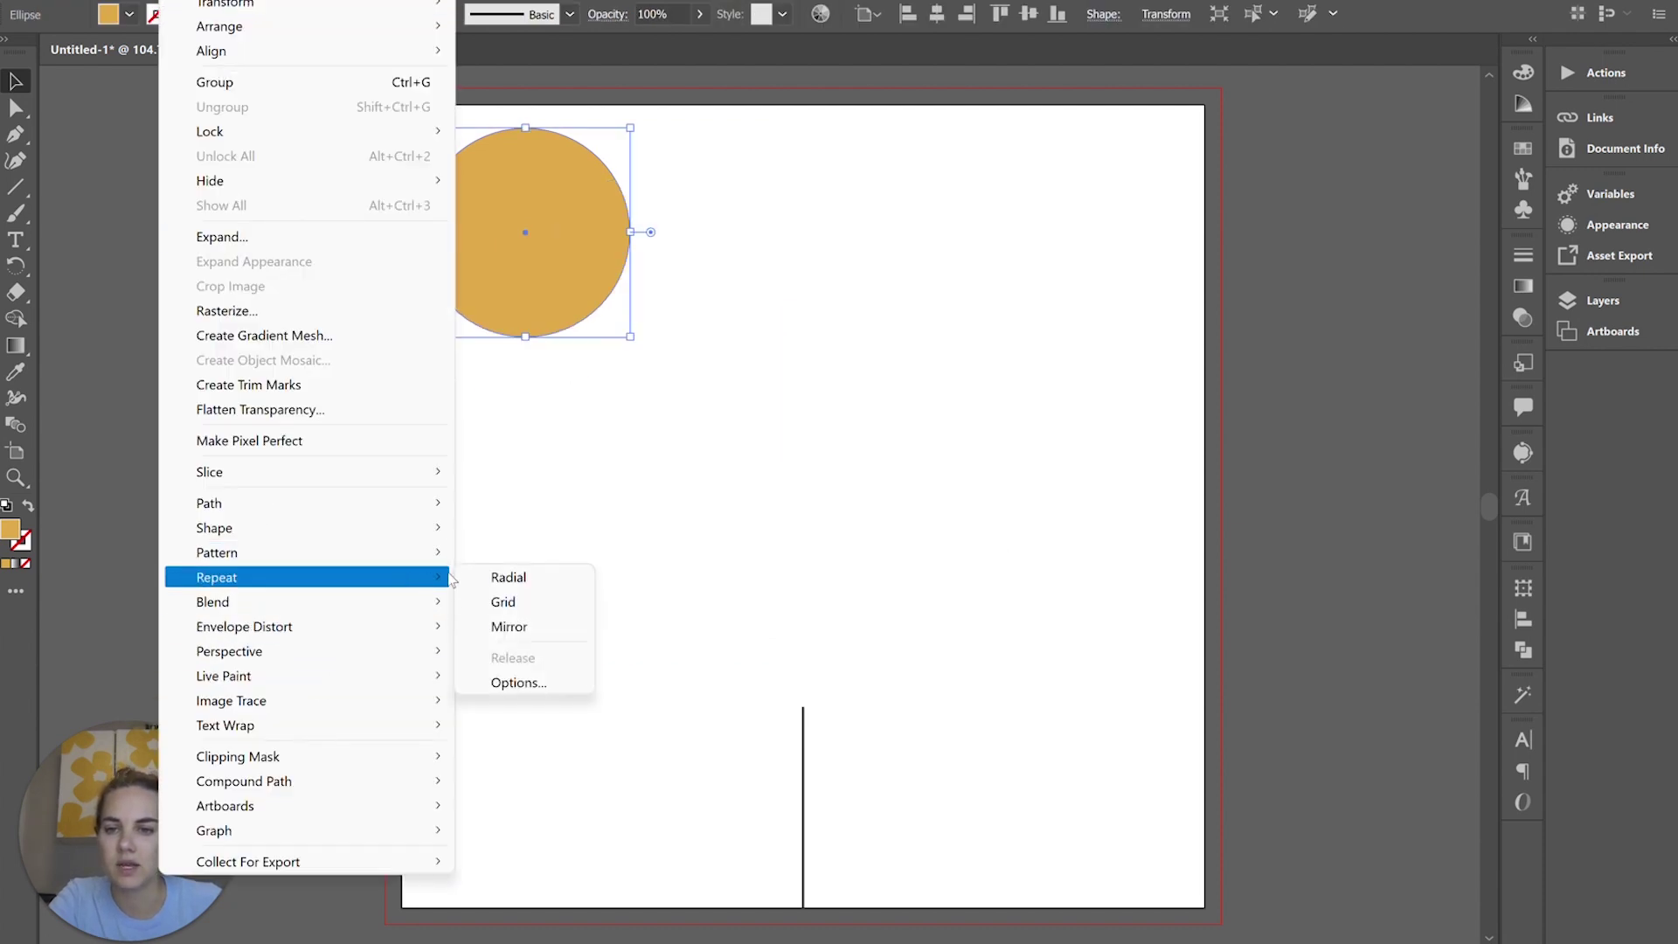
pyautogui.click(515, 599)
pyautogui.hotkey('ctrl', 'z')
# - Try a mirror repeat on the circle, undo it, and reselect the single circle
pyautogui.click(458, 262)
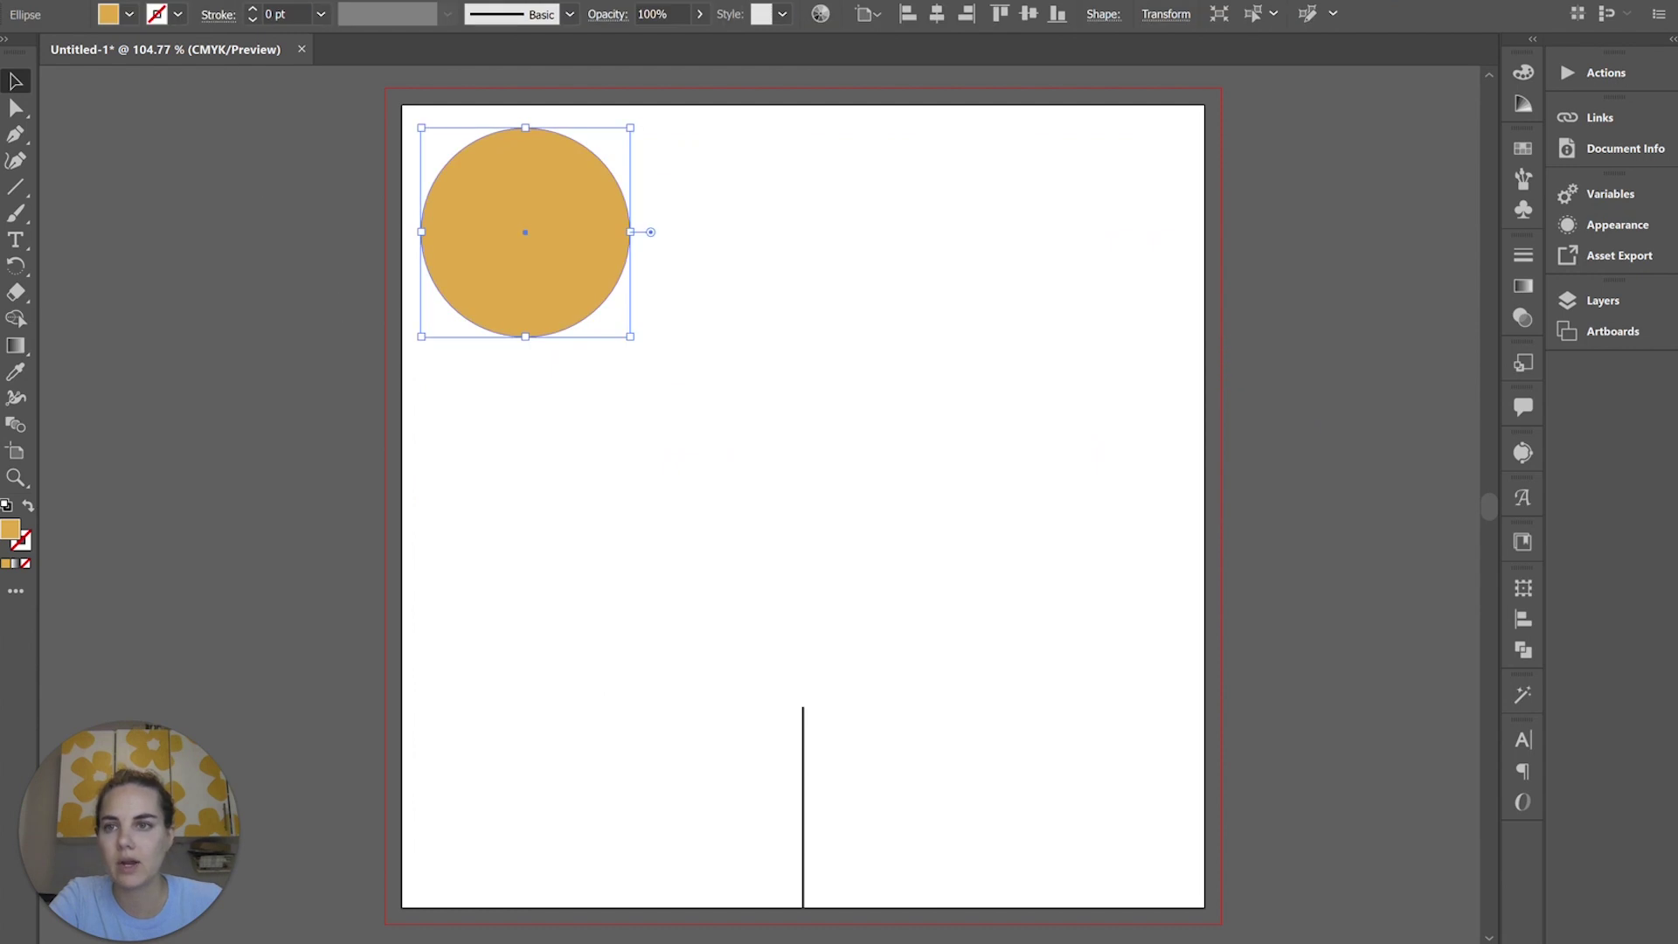
pyautogui.rightClick(458, 262)
pyautogui.moveTo(405, 575)
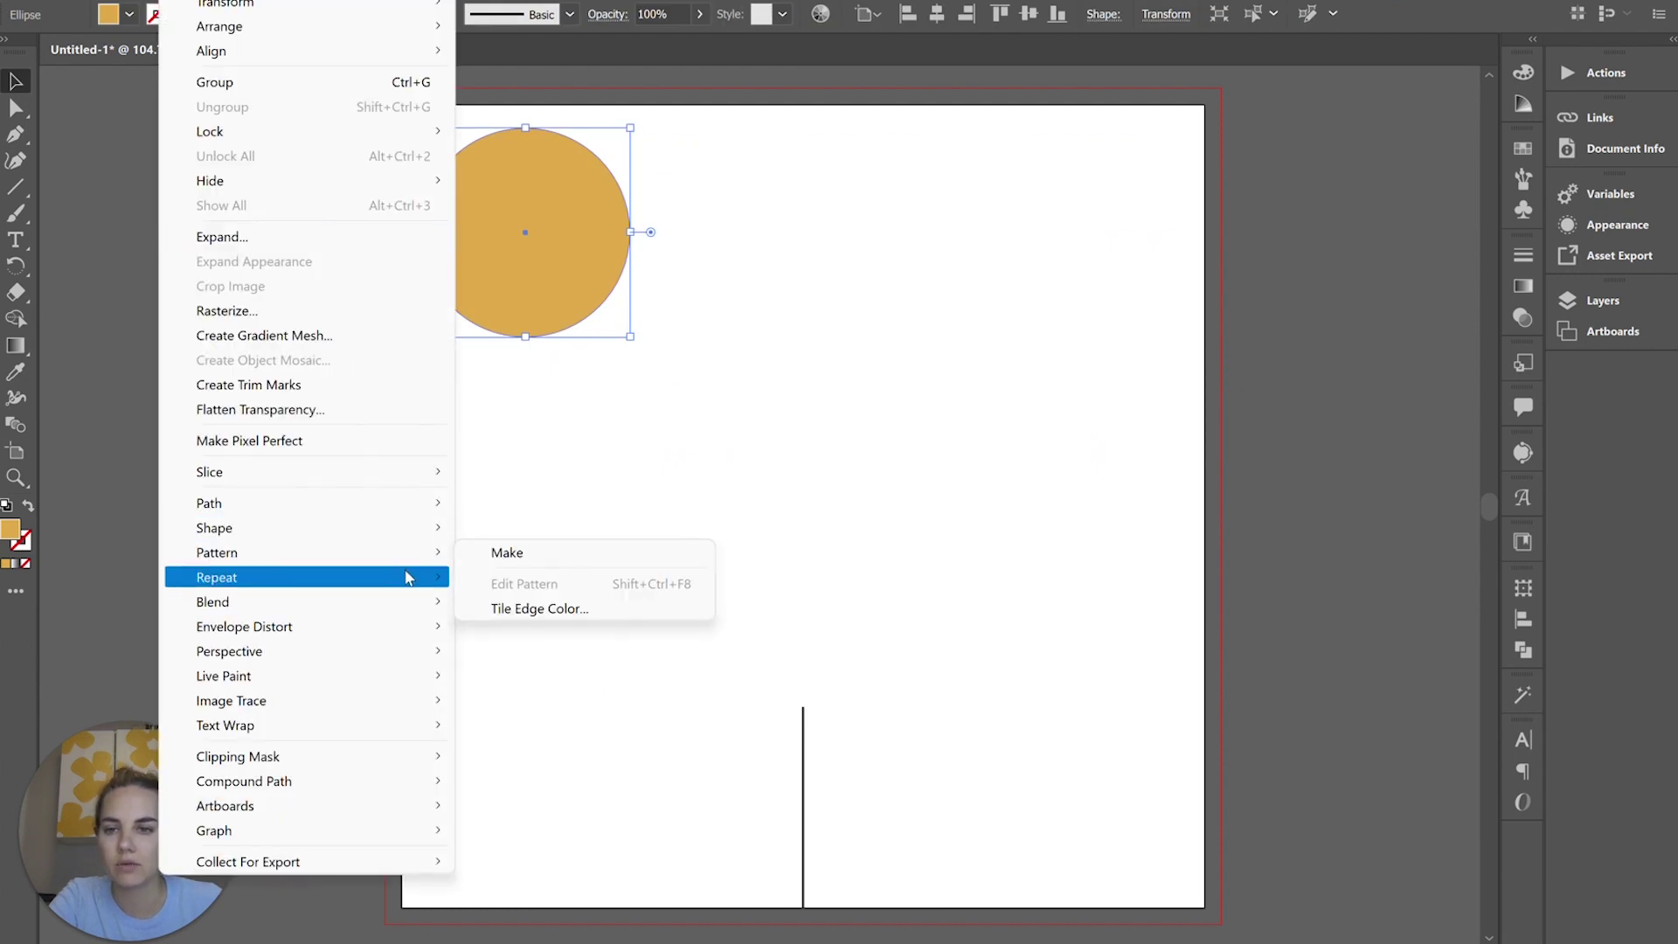
pyautogui.click(514, 626)
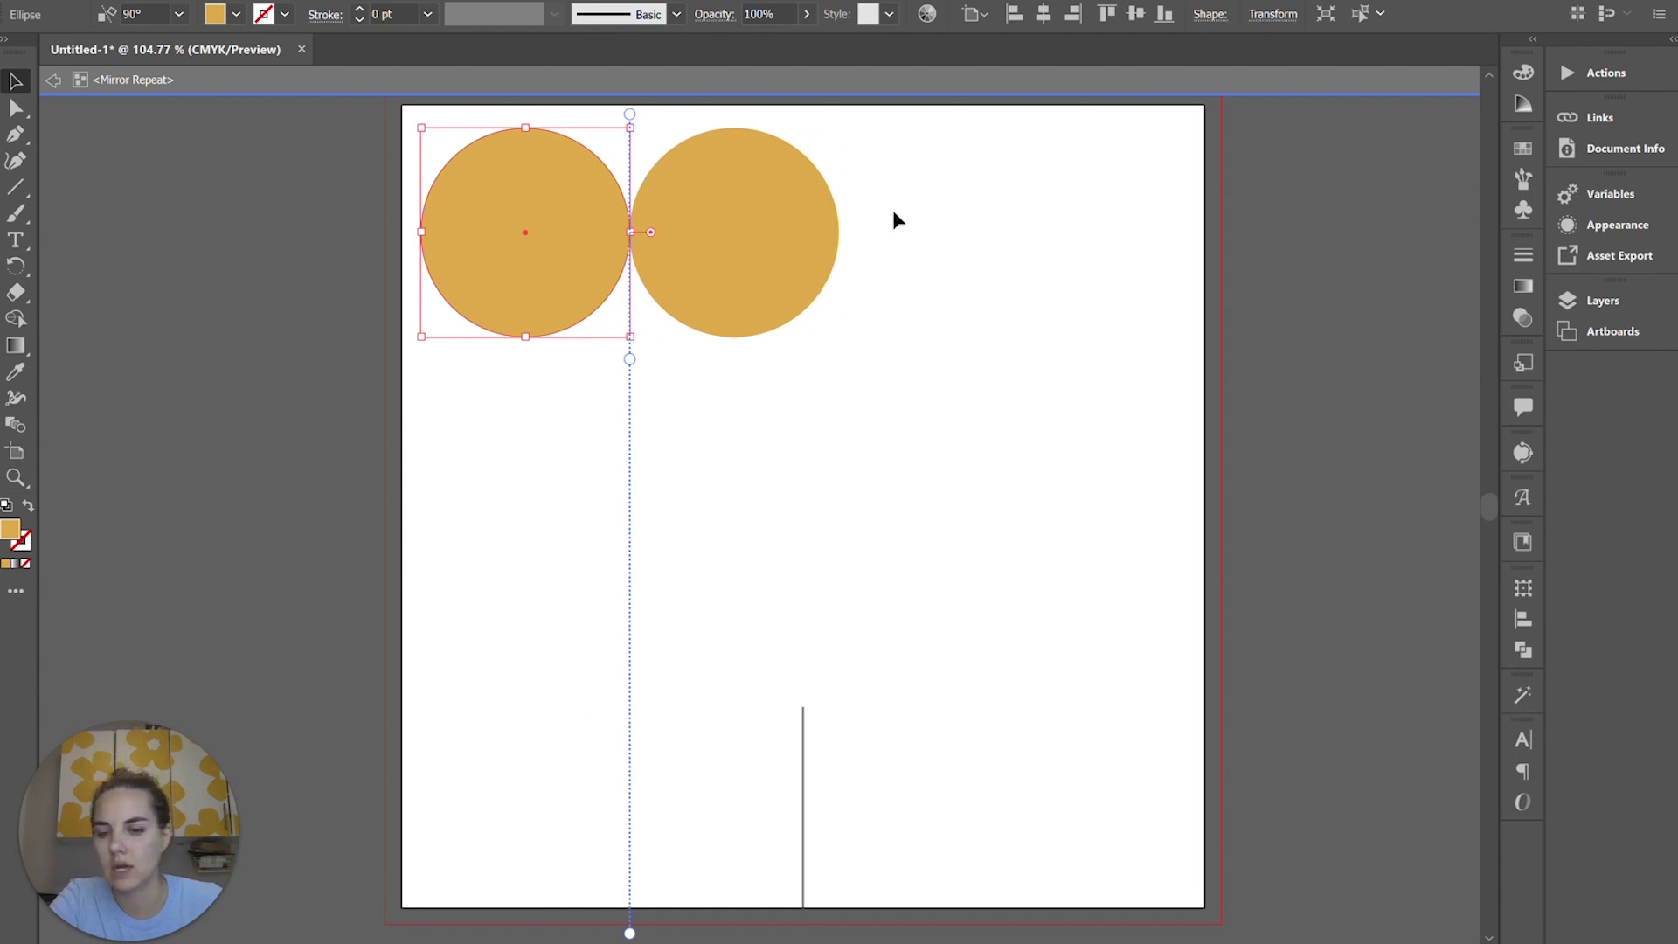
pyautogui.hotkey('ctrl', 'z')
pyautogui.click(895, 399)
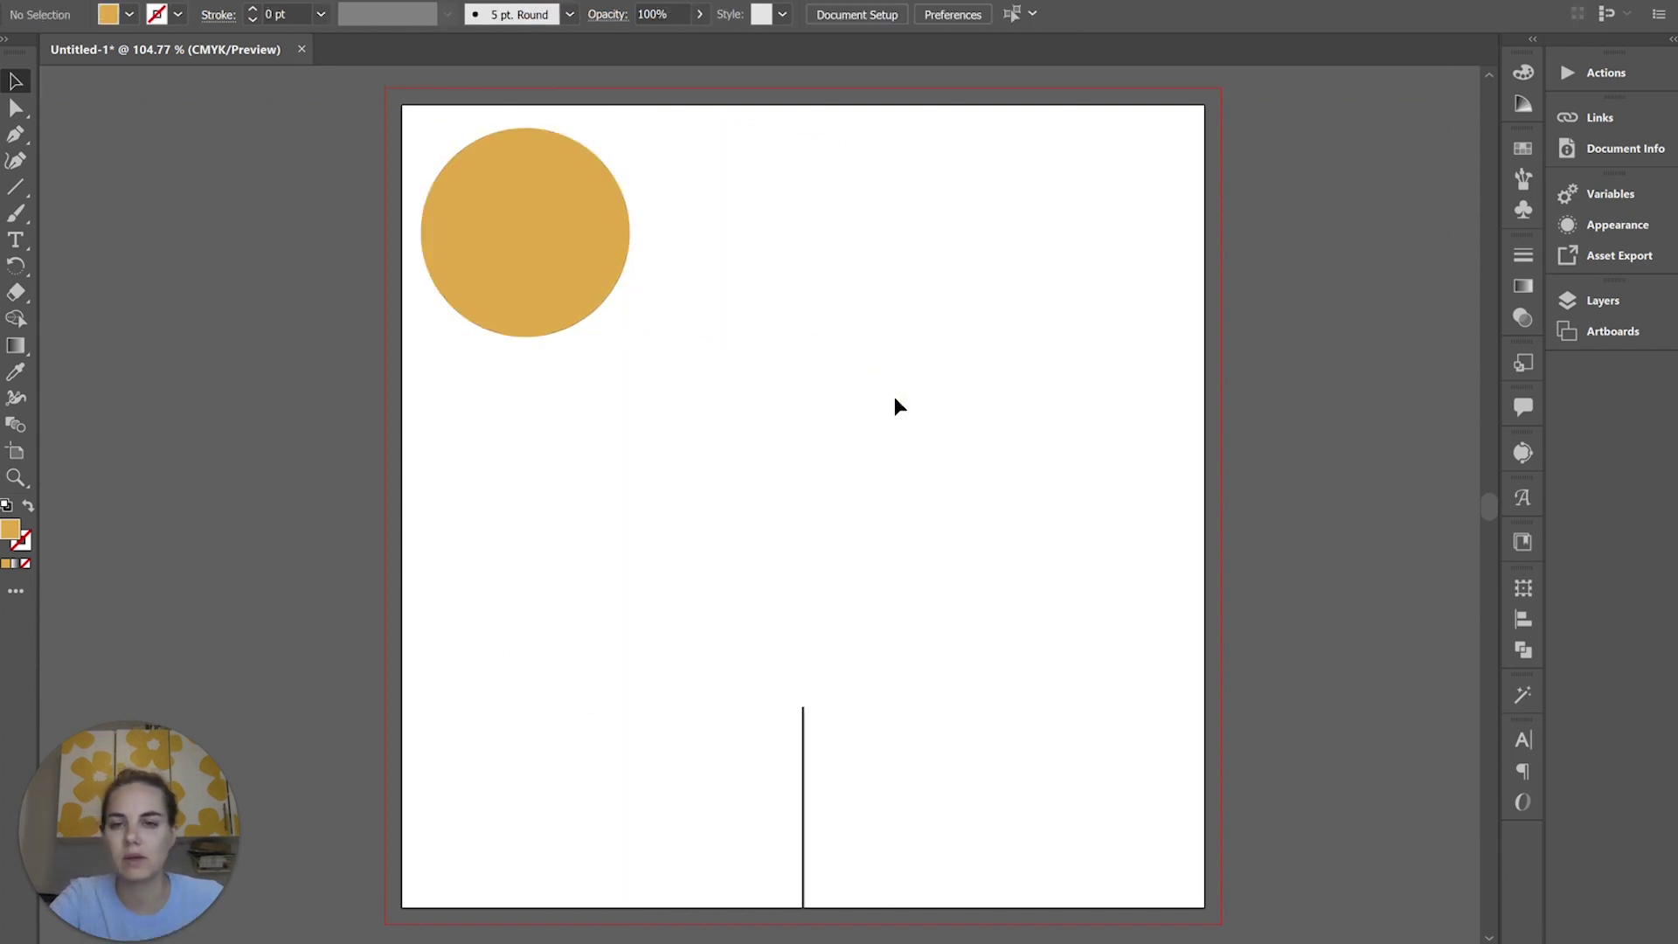
pyautogui.click(599, 300)
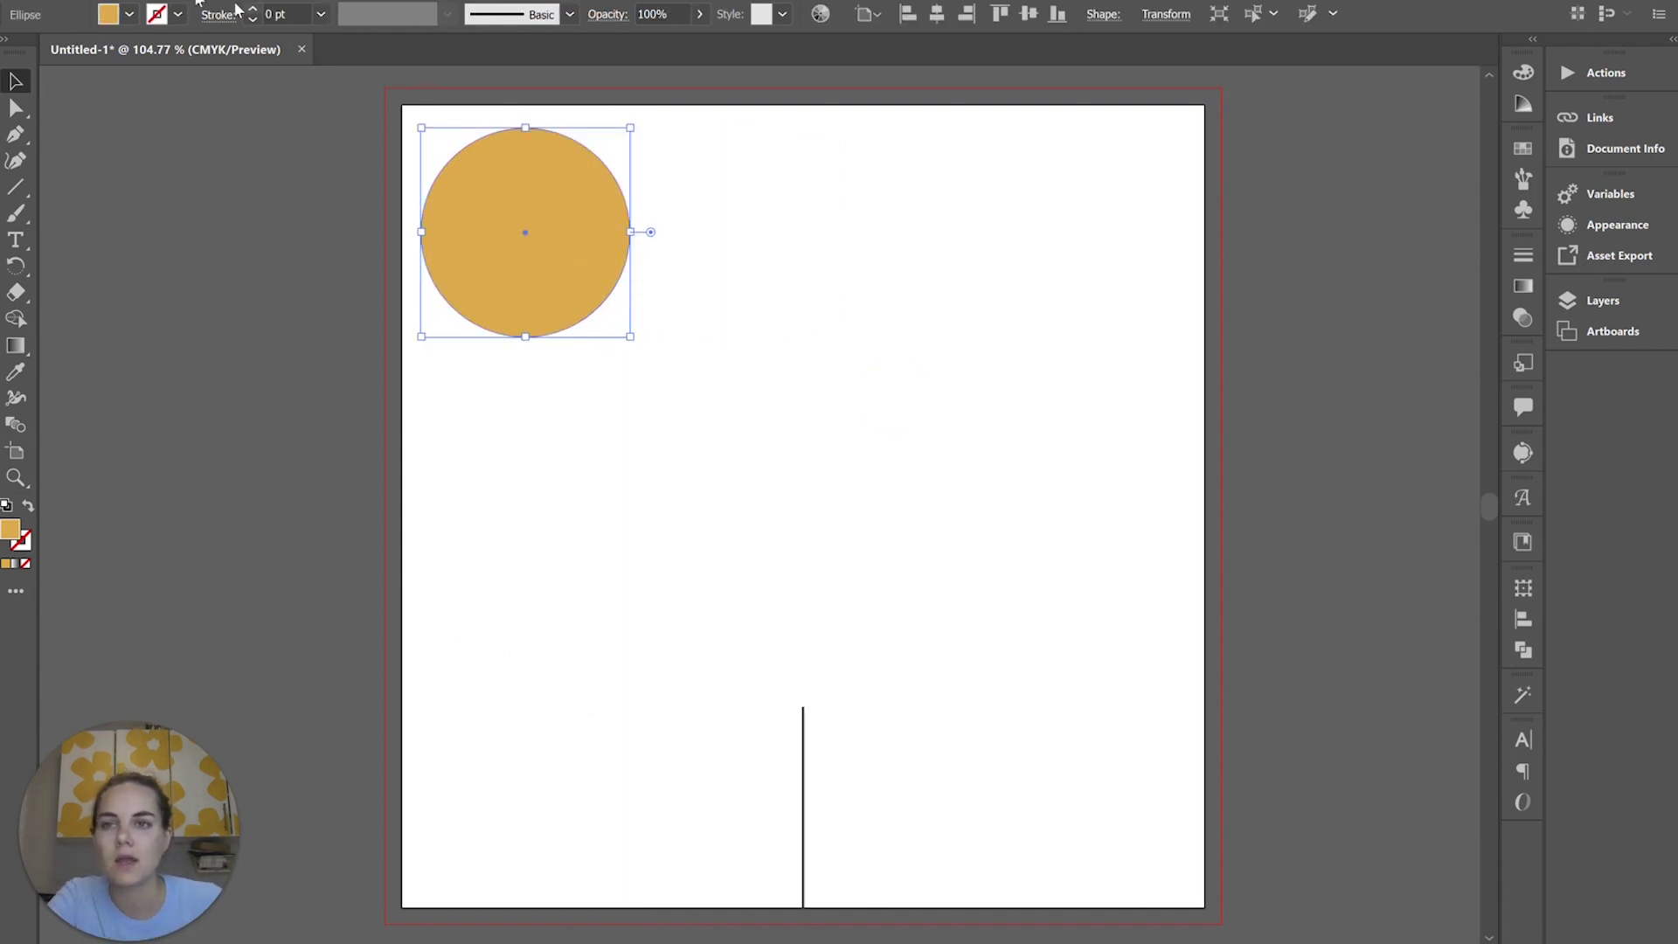
pyautogui.click(187, 2)
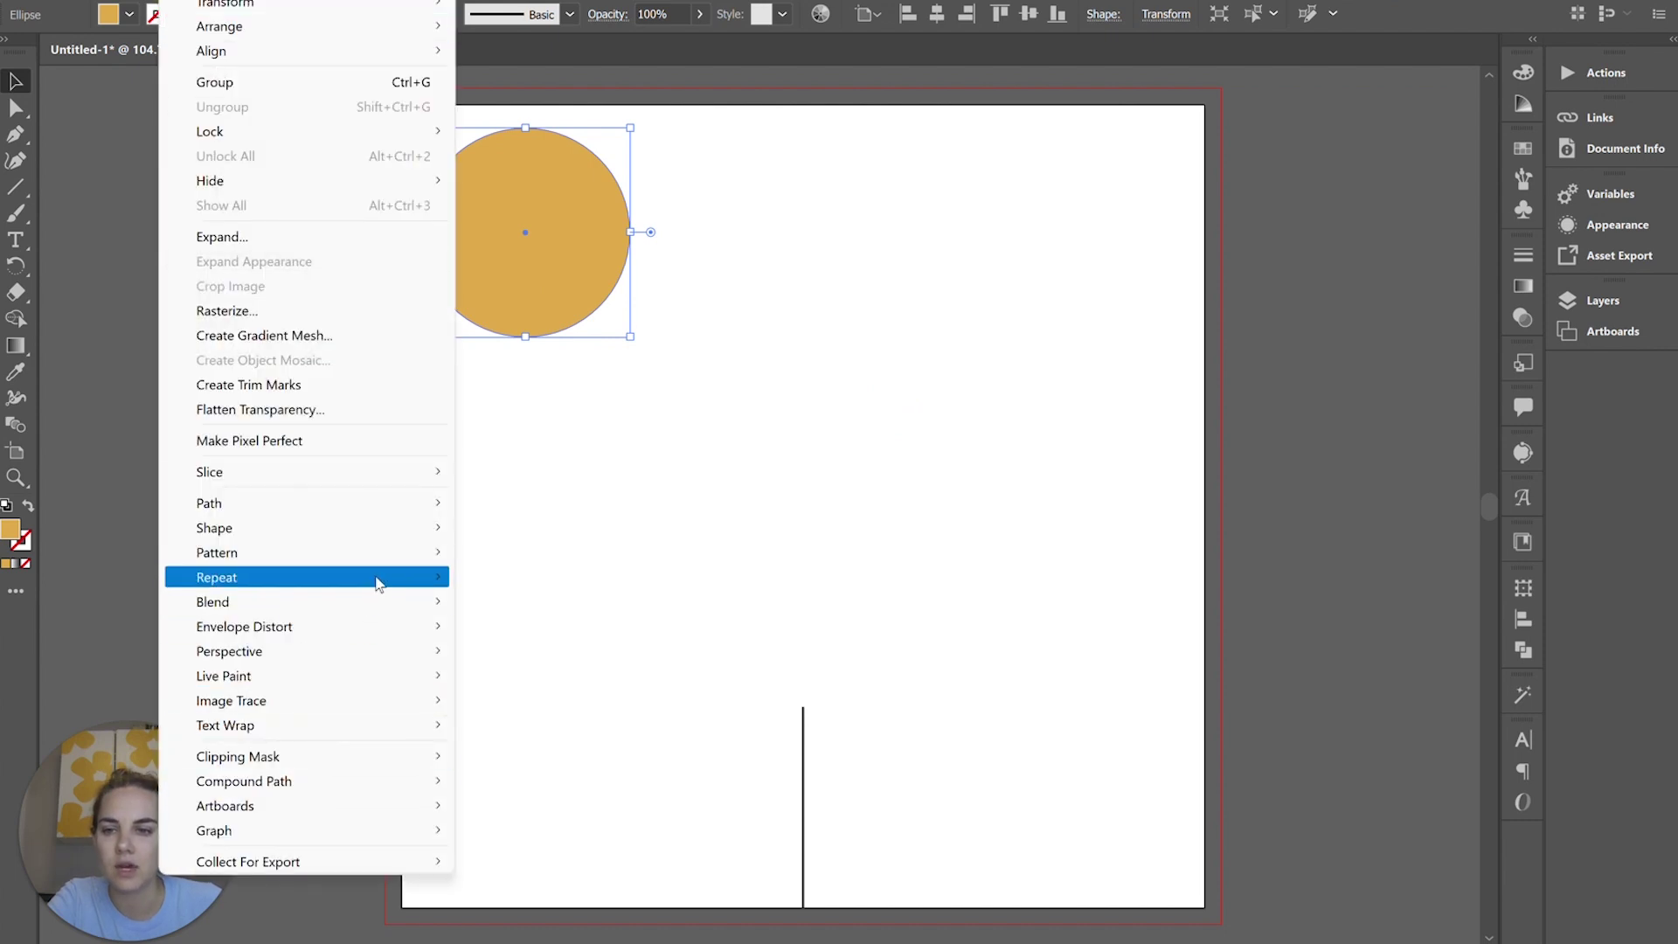
# - Convert the circle to a grid repeat and open its Repeat Options
pyautogui.moveTo(379, 578)
pyautogui.click(489, 603)
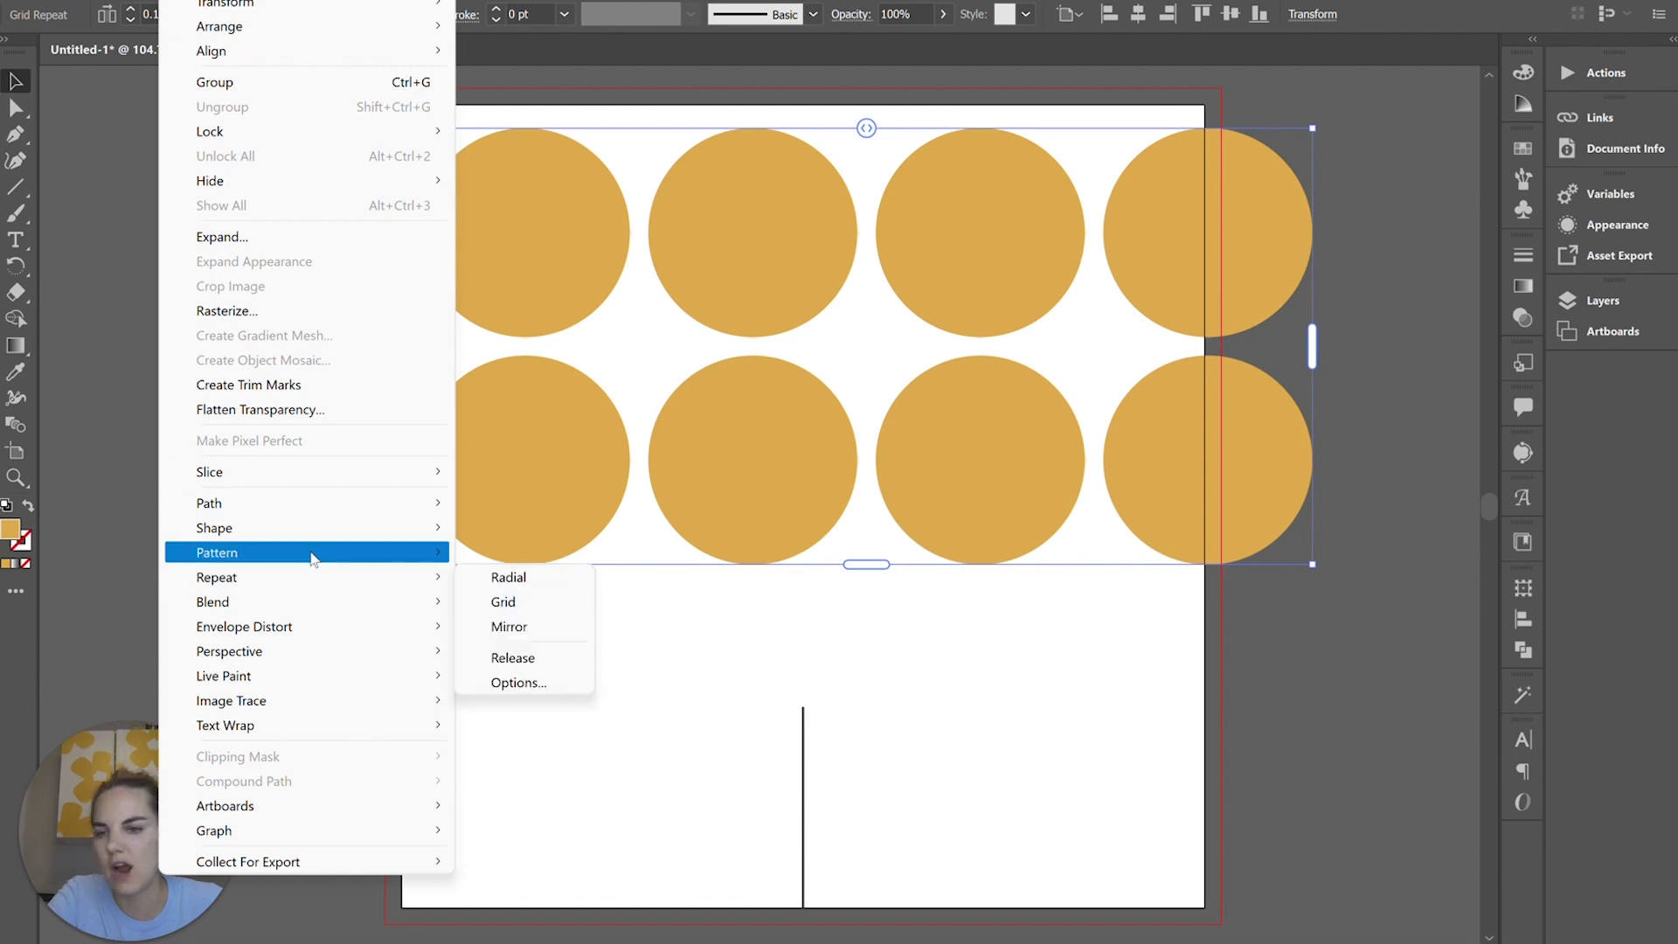
pyautogui.moveTo(320, 584)
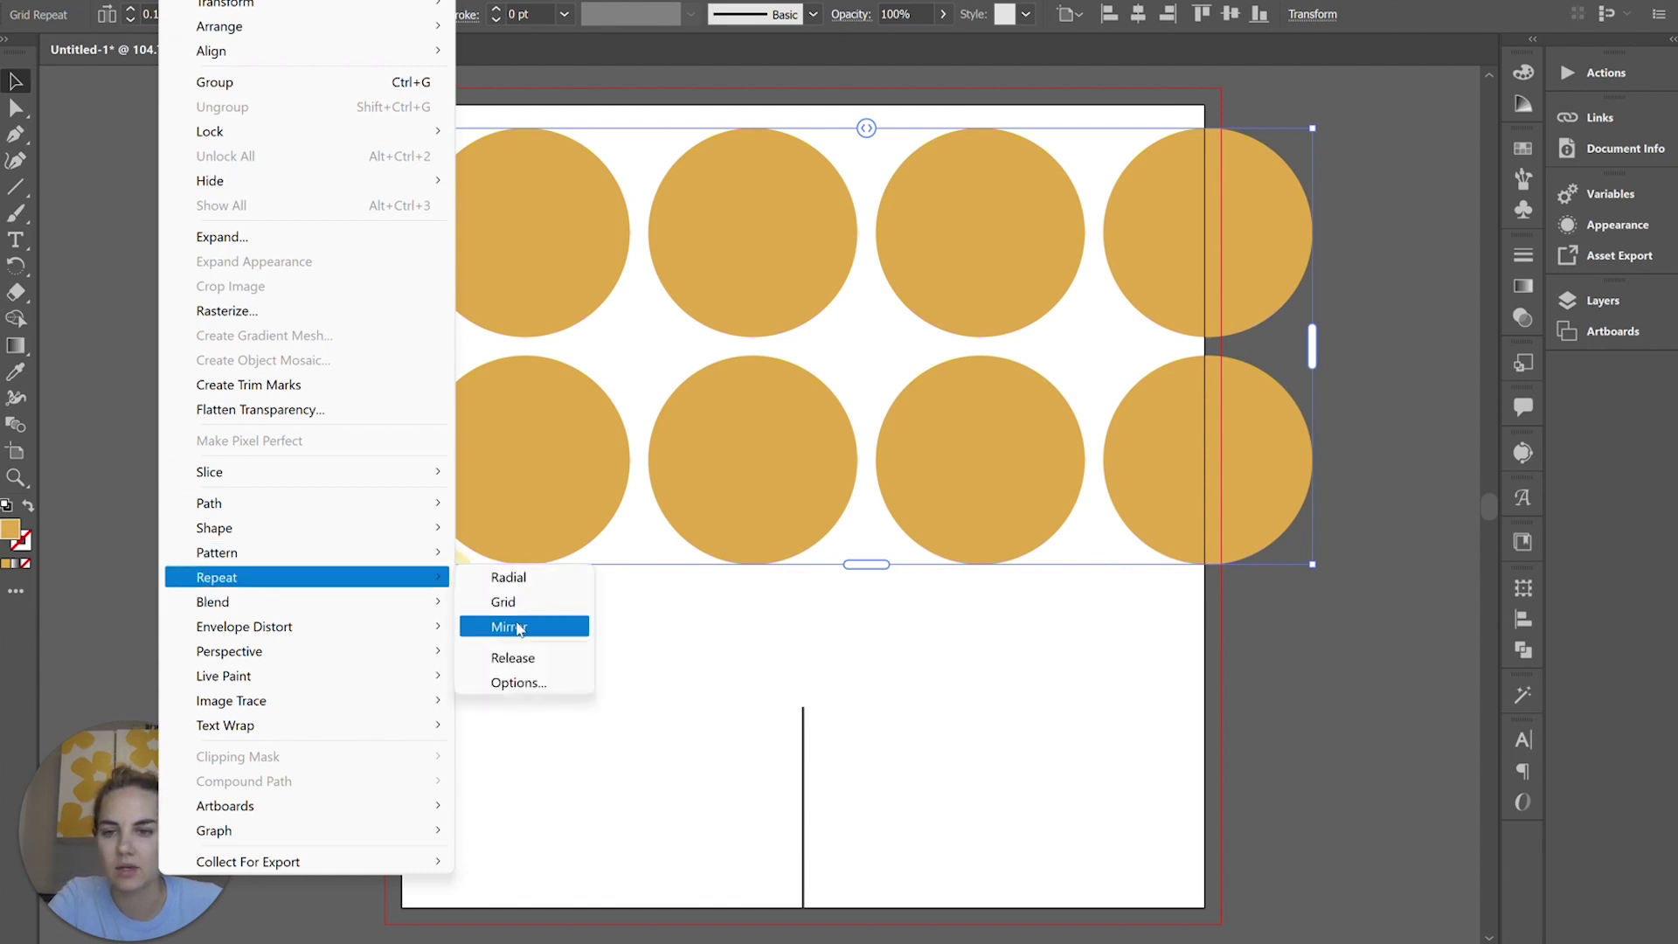
pyautogui.click(524, 682)
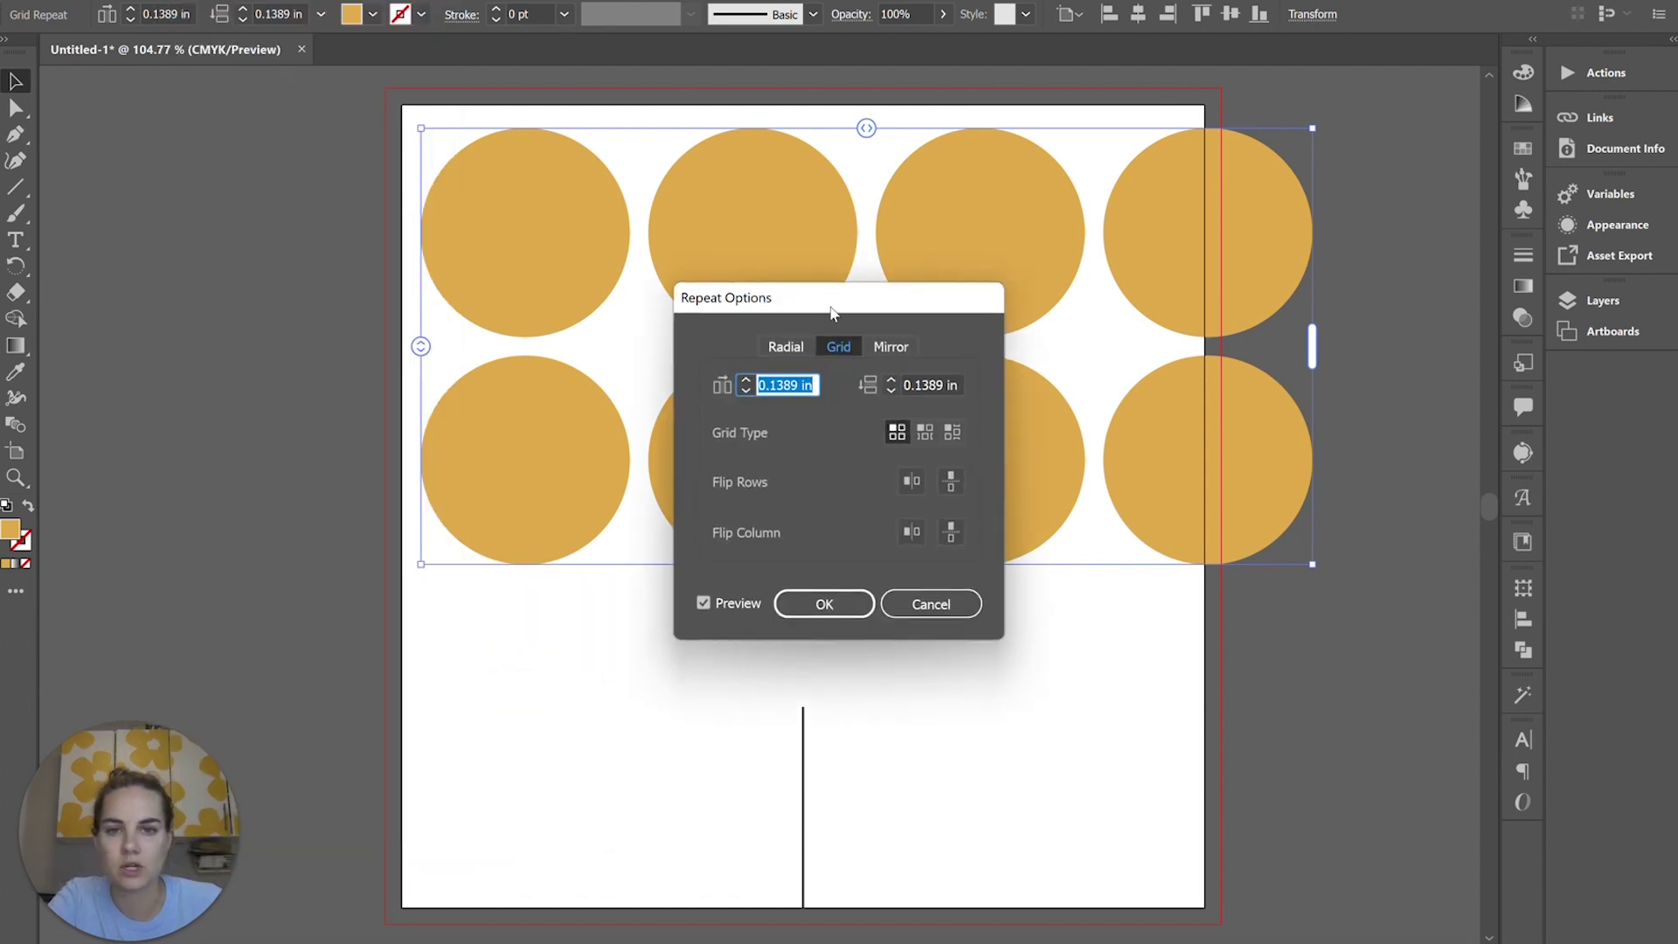
pyautogui.moveTo(830, 313); pyautogui.dragTo(218, 162)
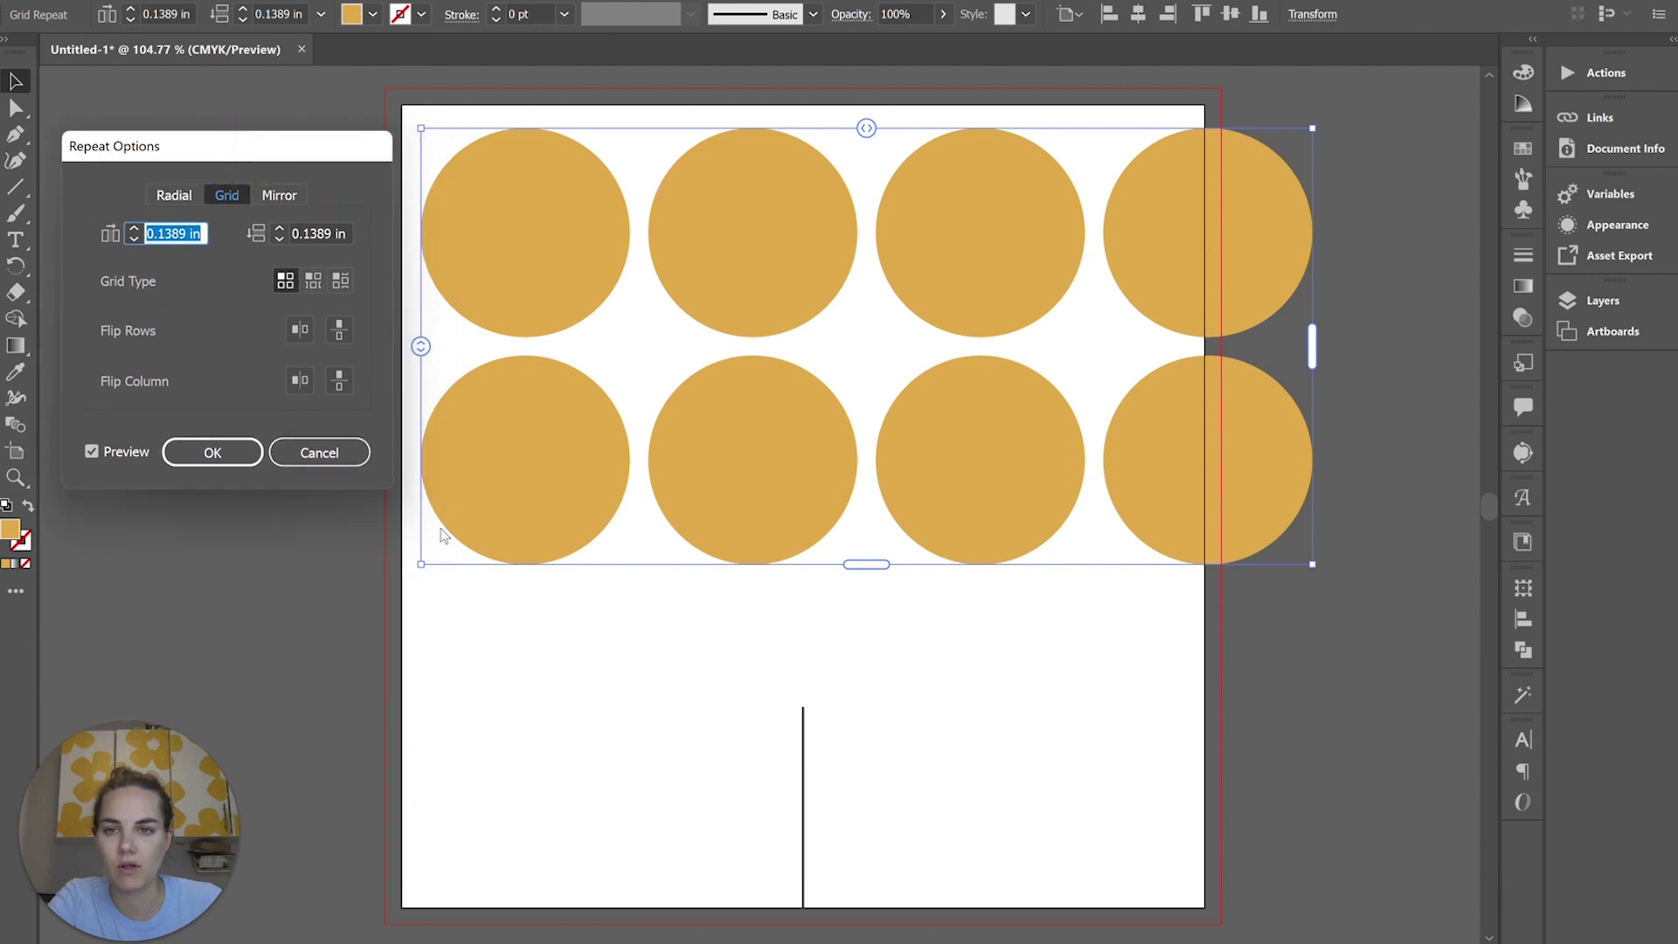
# - Set horizontal spacing -0.375 in, vertical spacing 0.125 in, and Grid Type Brick by Row
pyautogui.click(133, 240)
pyautogui.click(134, 240)
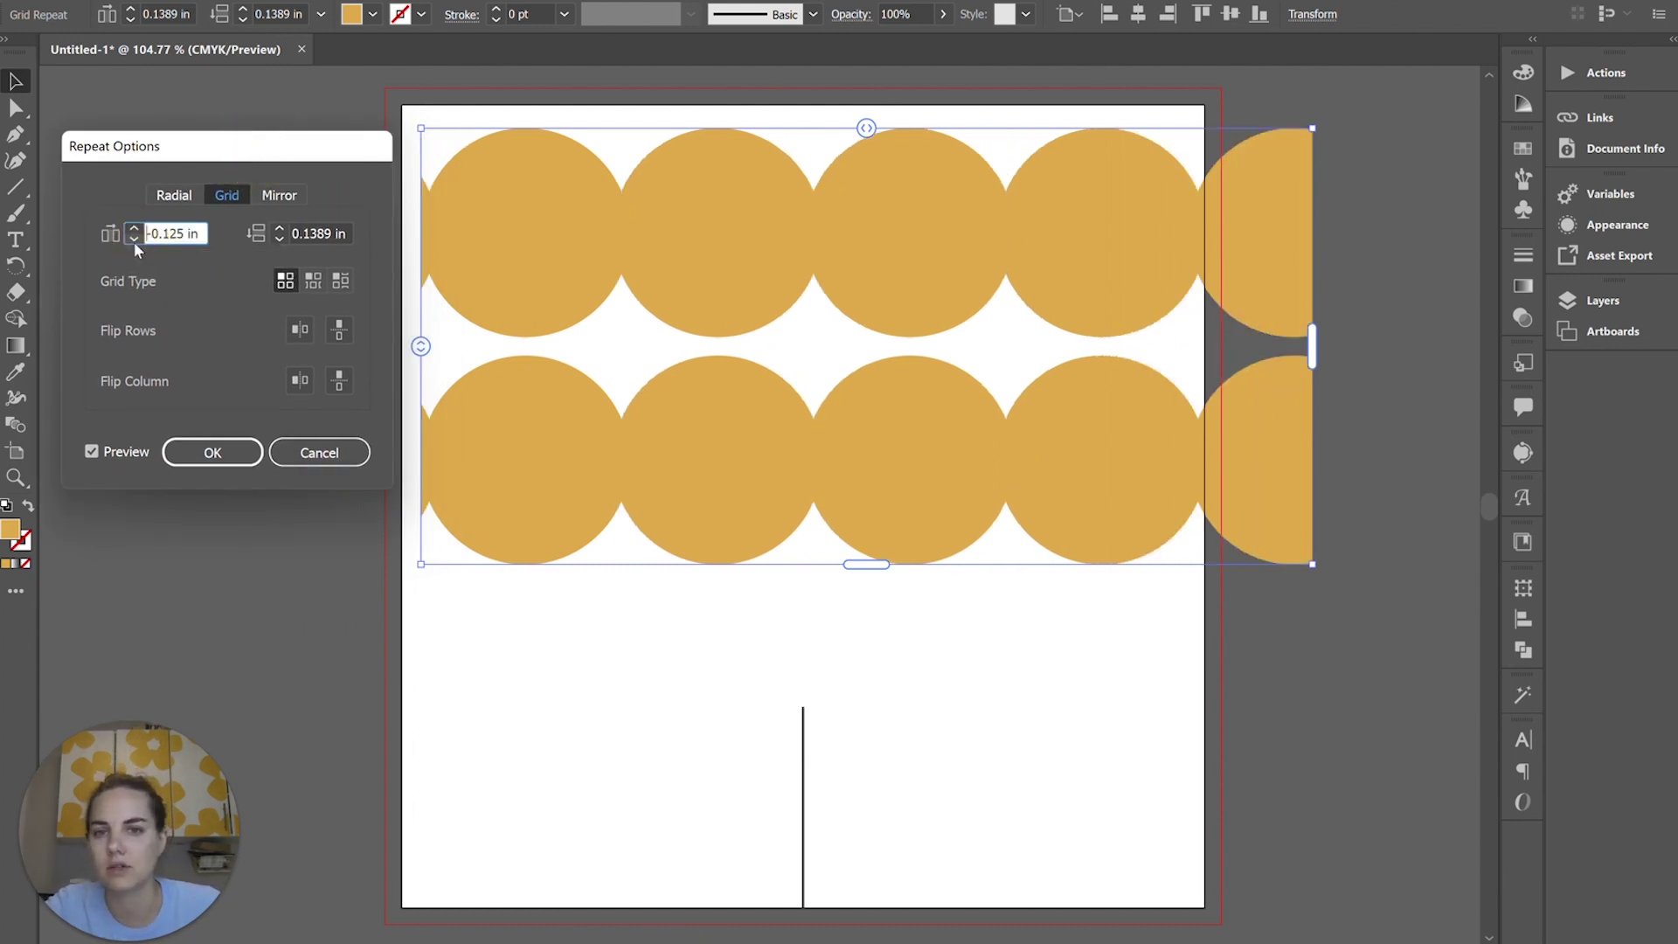
pyautogui.click(134, 239)
pyautogui.click(134, 240)
pyautogui.click(134, 241)
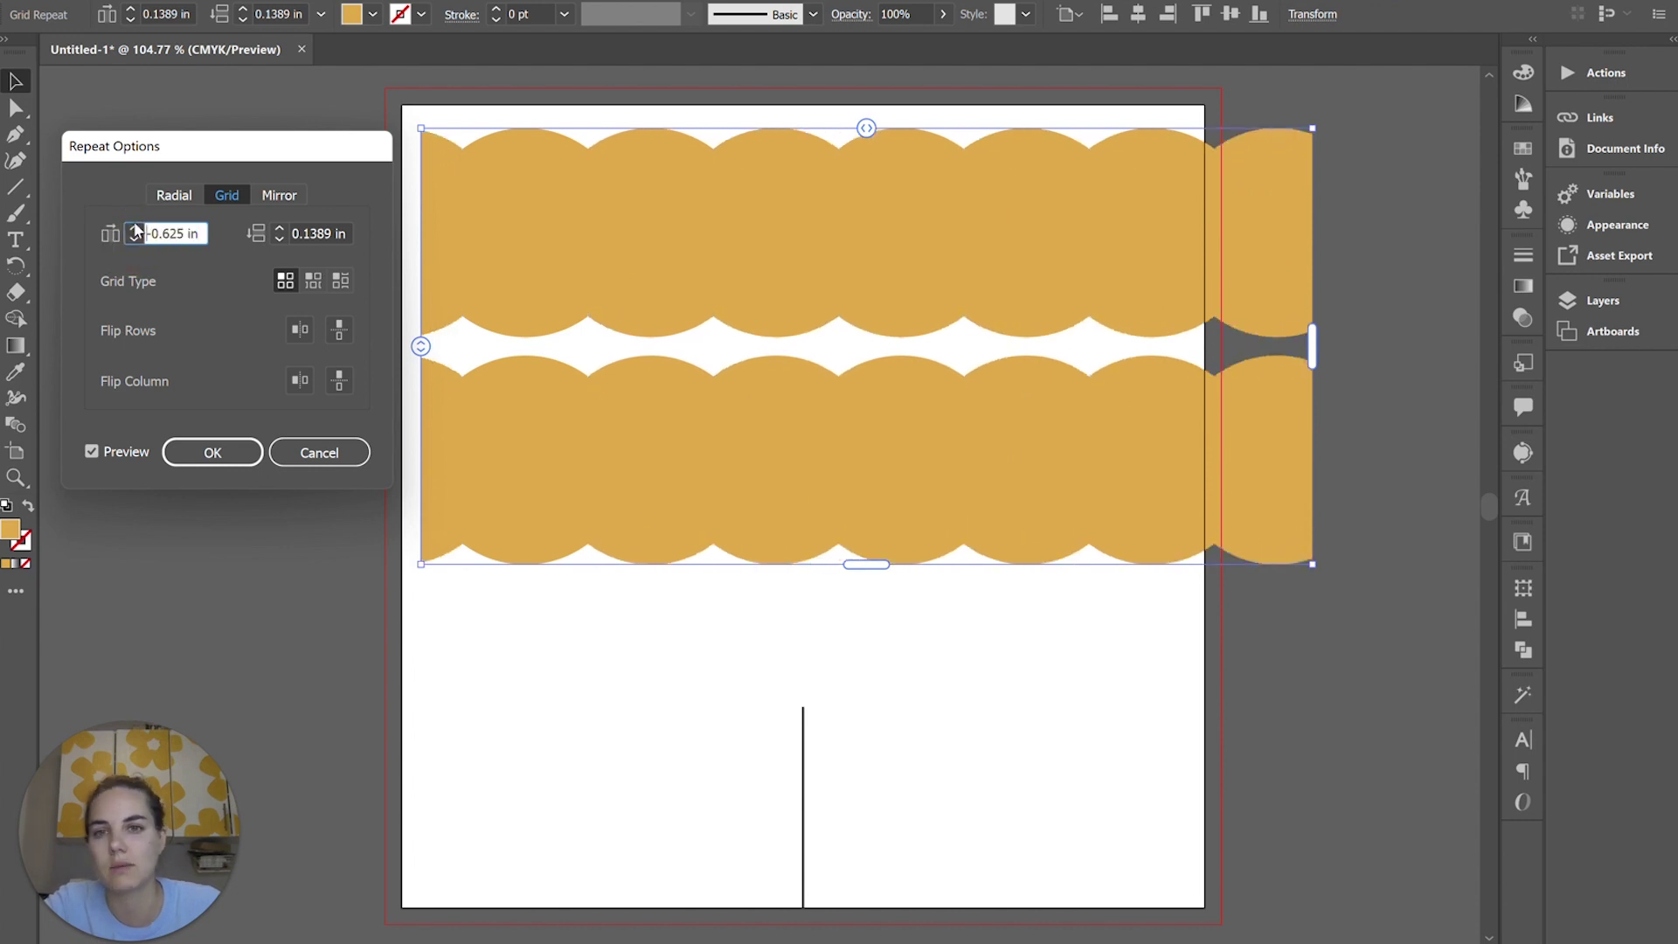
pyautogui.click(134, 230)
pyautogui.click(134, 230)
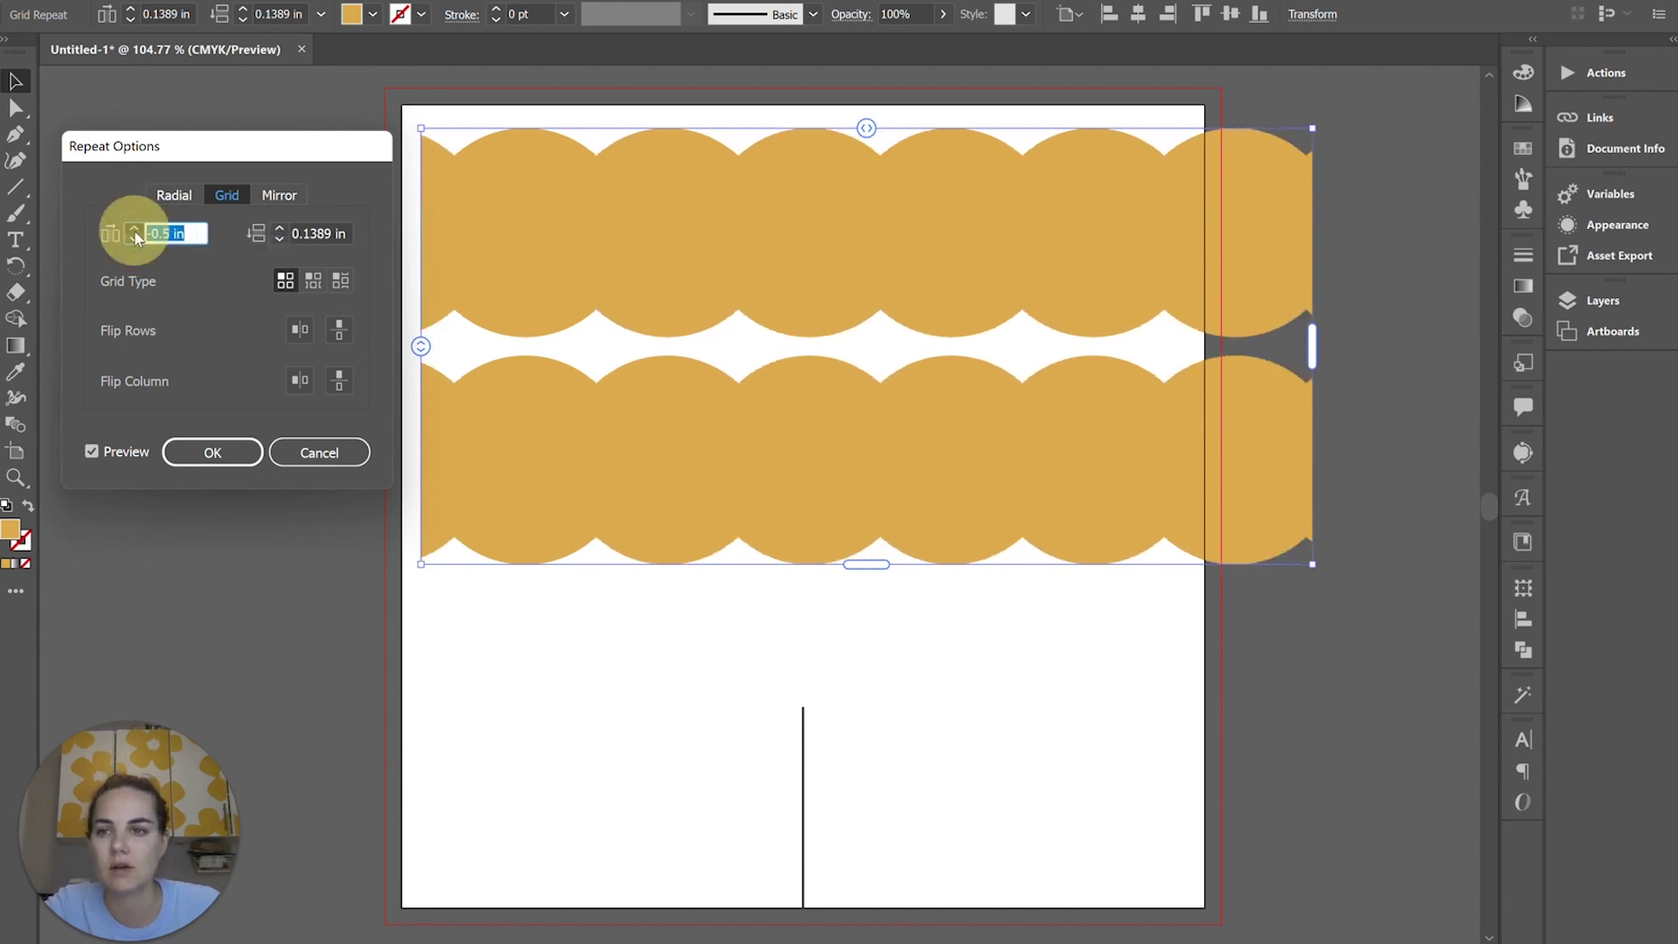
pyautogui.click(278, 239)
pyautogui.click(277, 239)
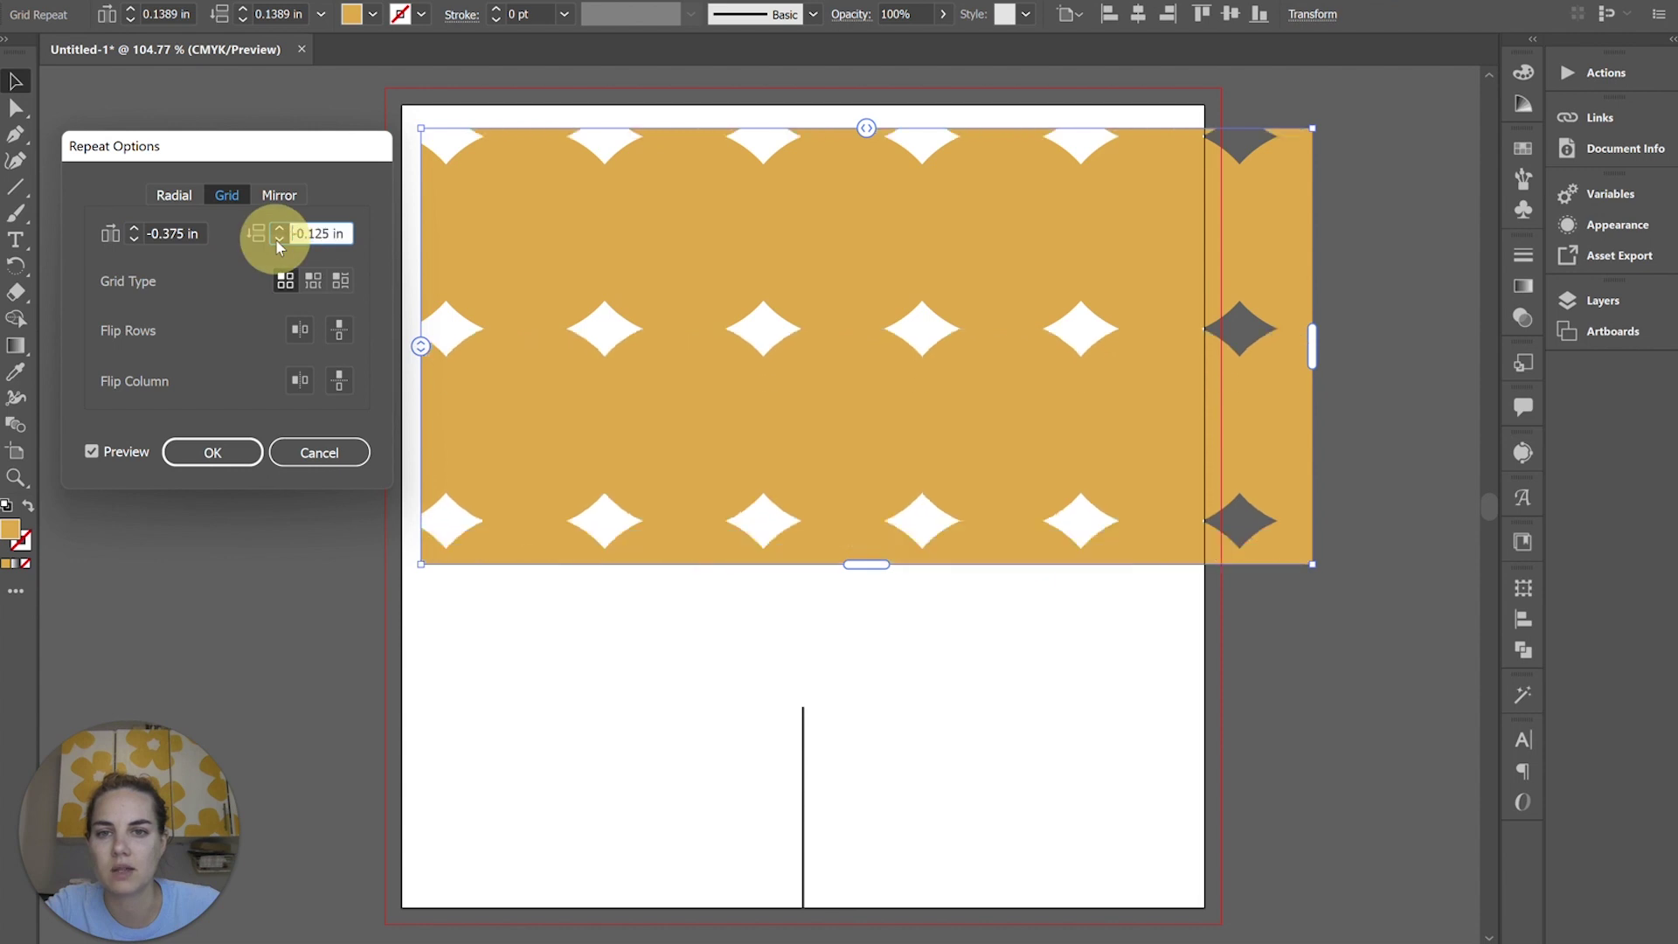
pyautogui.click(278, 239)
pyautogui.click(279, 228)
pyautogui.click(279, 228)
pyautogui.click(279, 228)
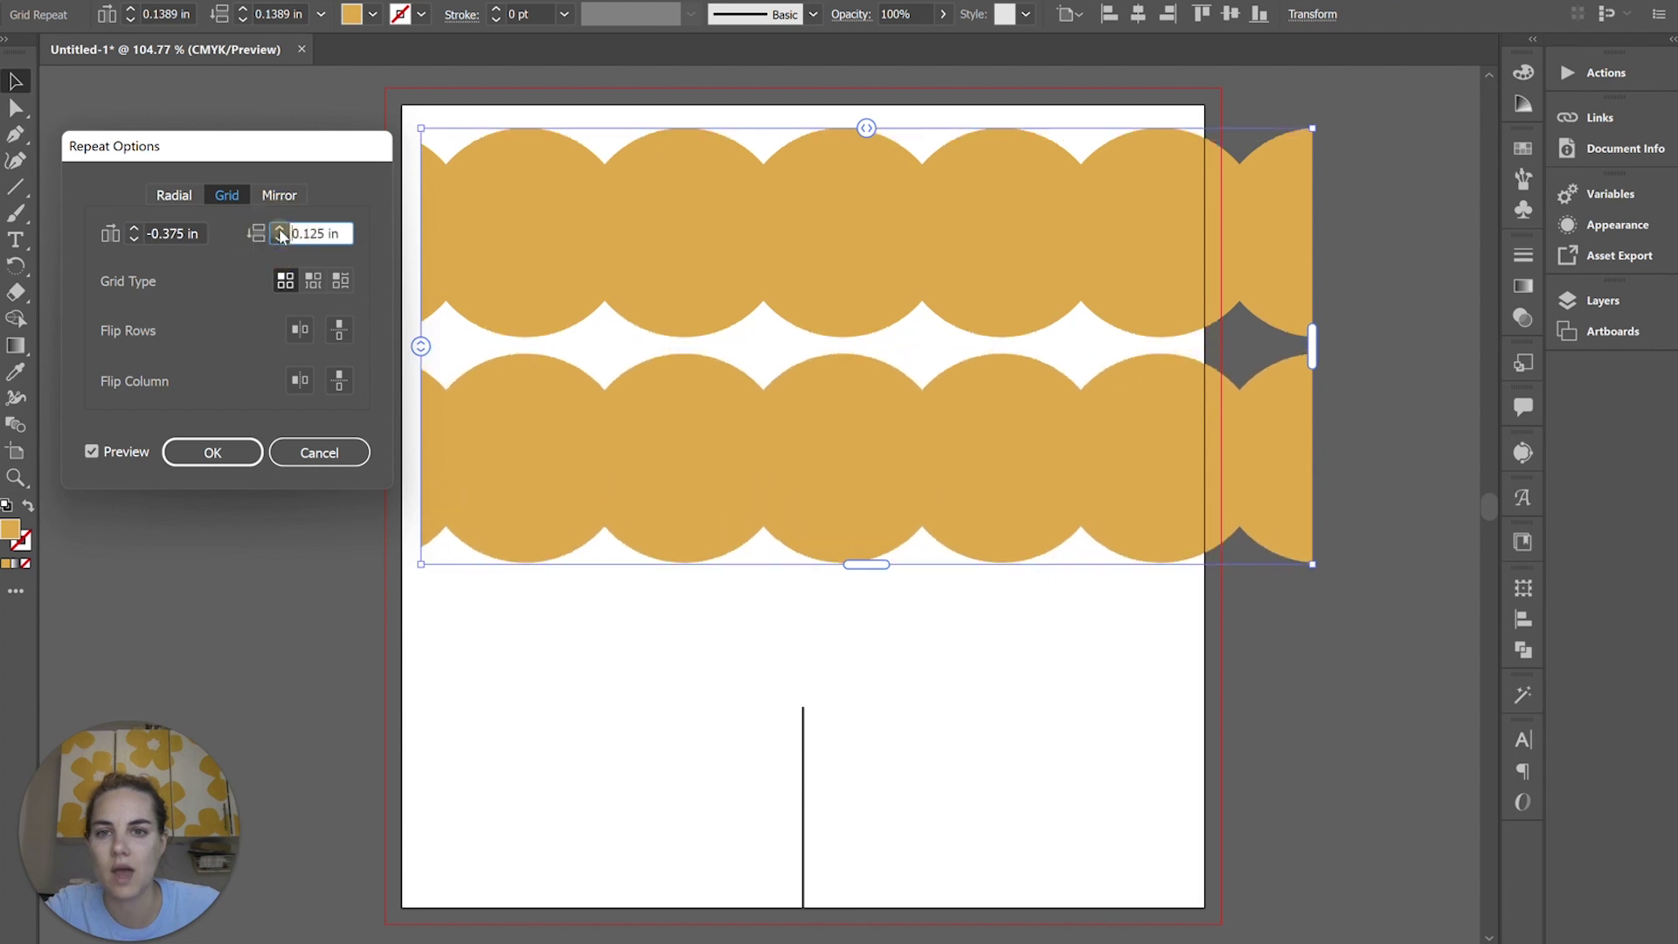
pyautogui.click(313, 280)
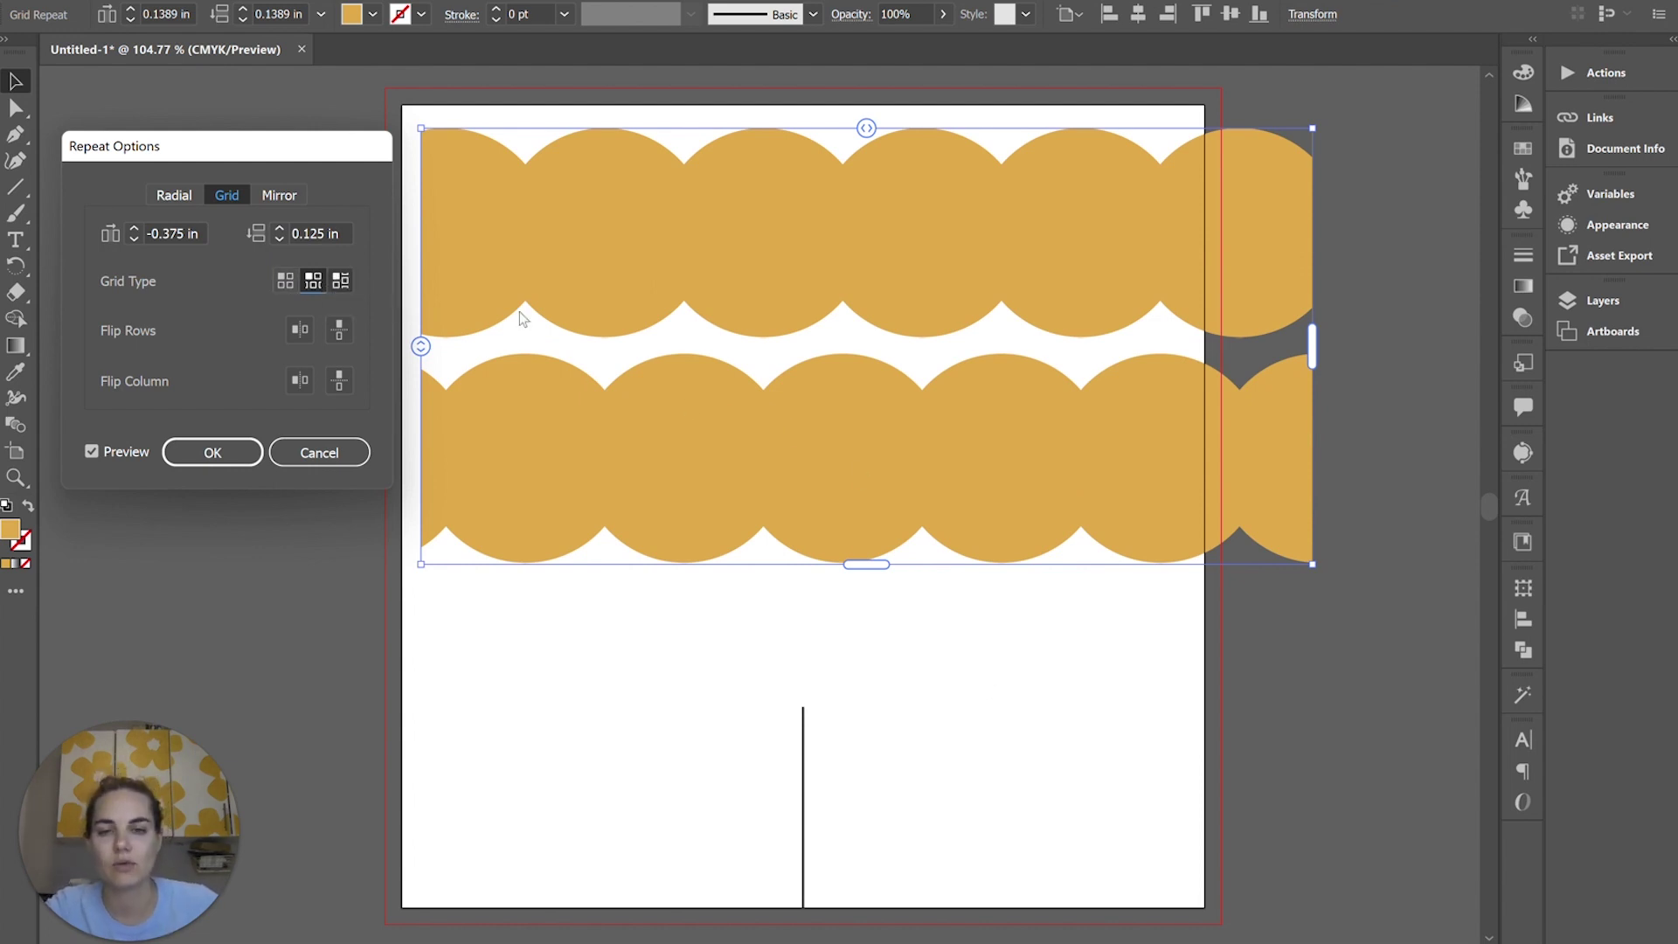
# - Try the Brick by Column layout, then return the repeat to the plain Grid type
pyautogui.doubleClick(146, 233)
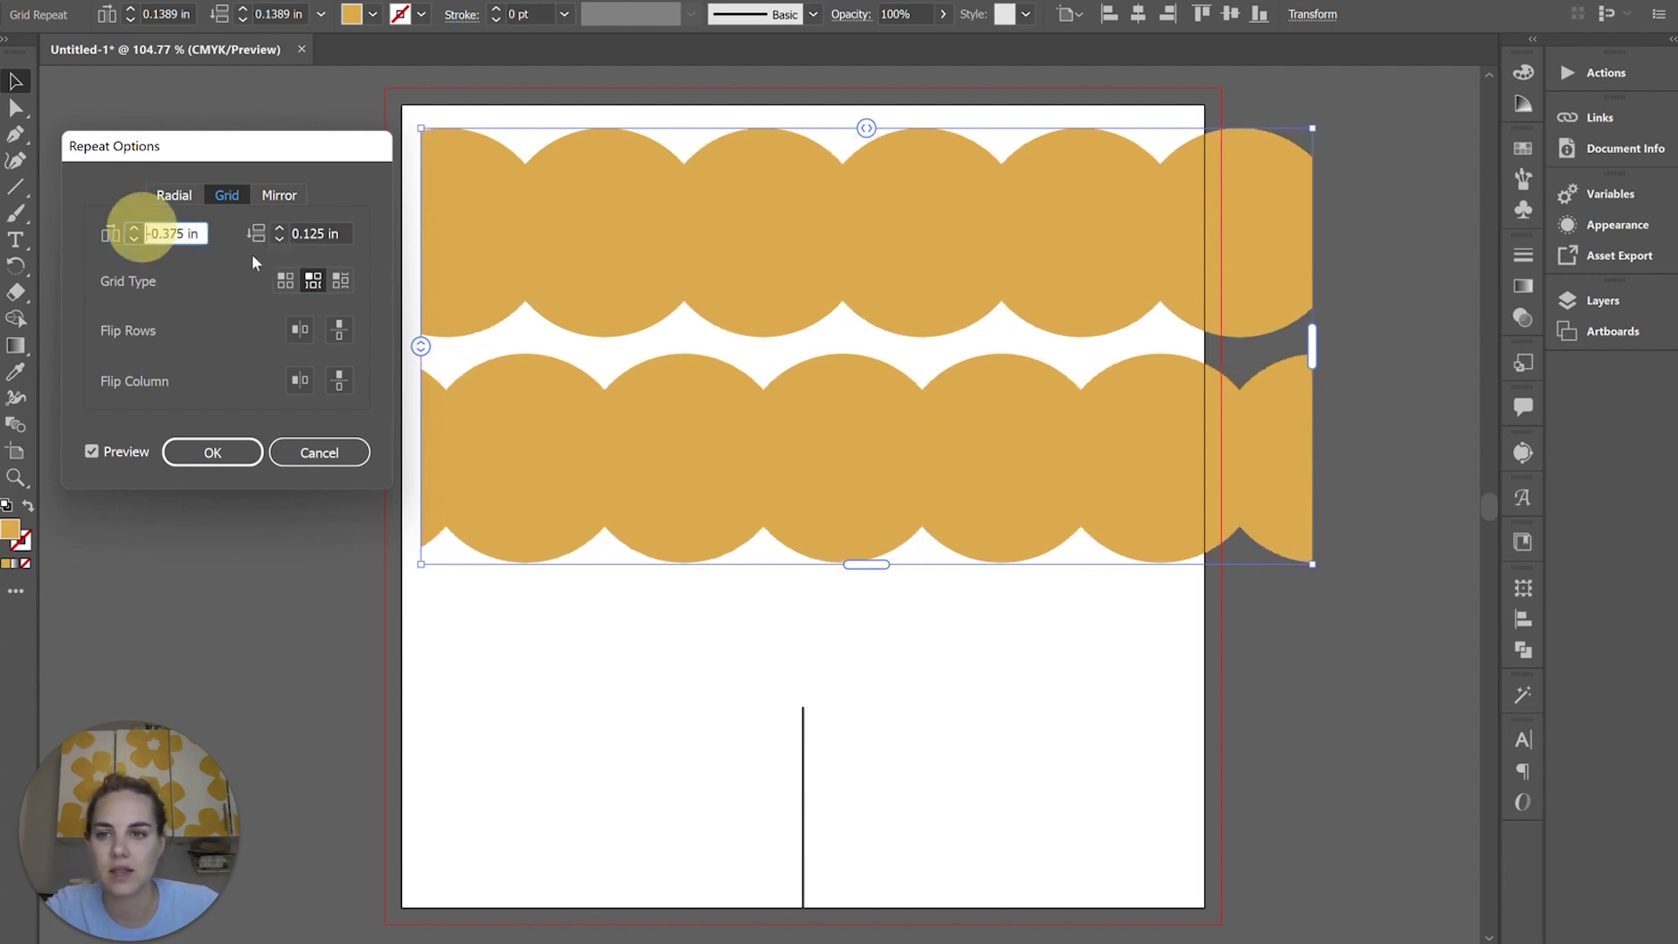
pyautogui.click(341, 280)
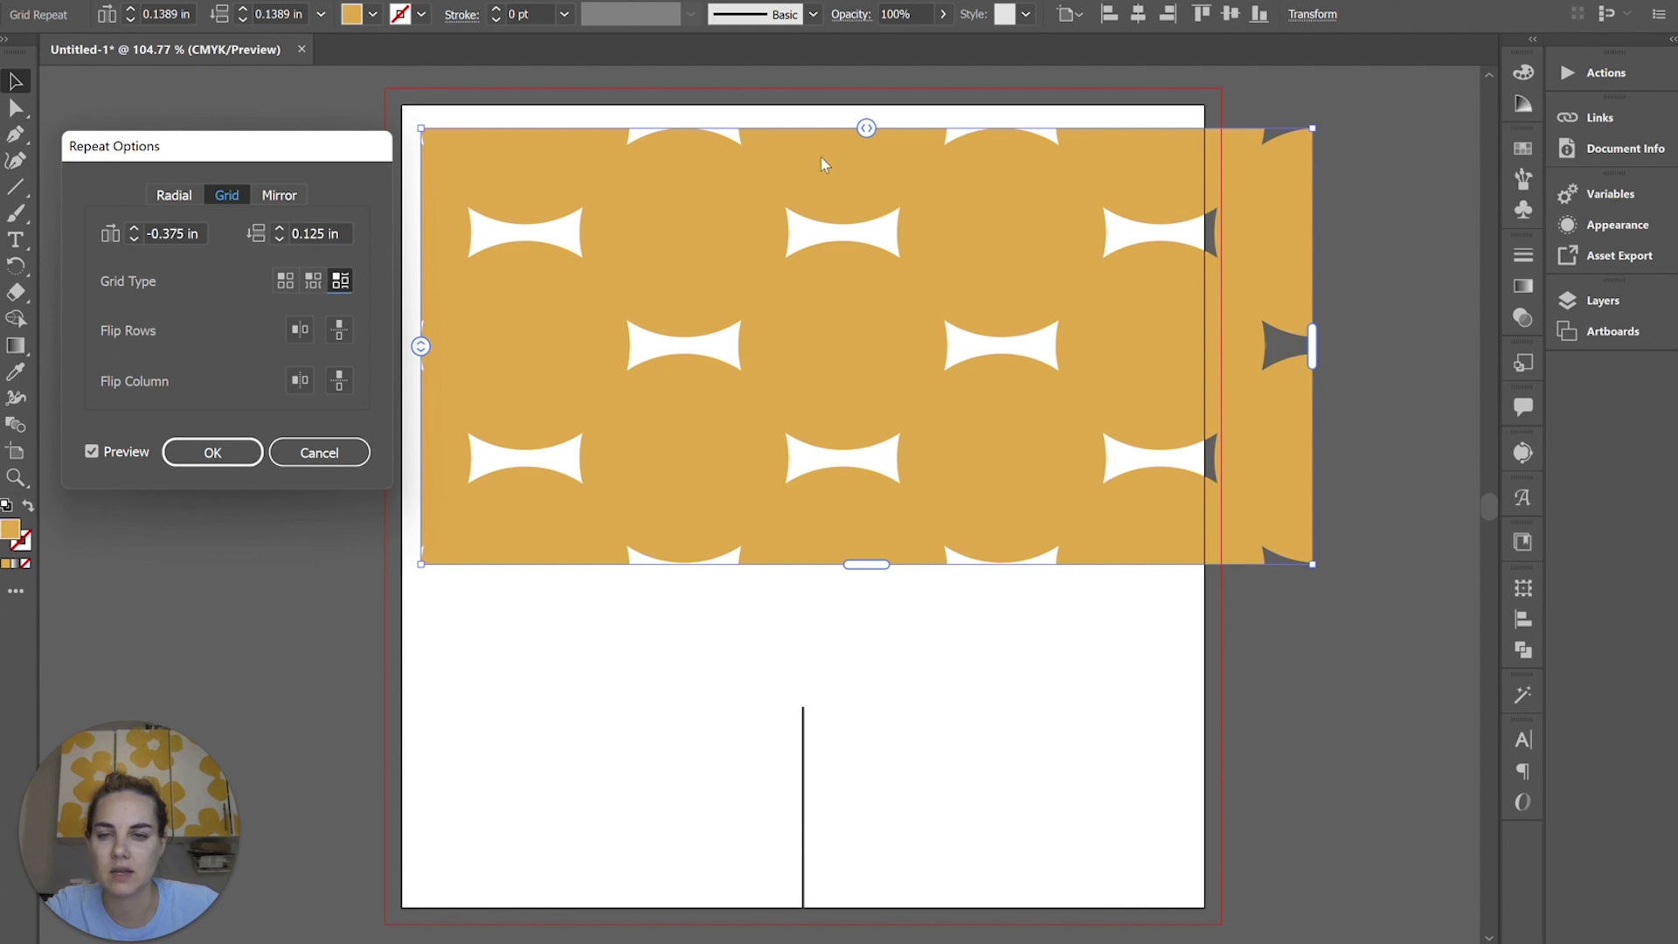
pyautogui.click(289, 283)
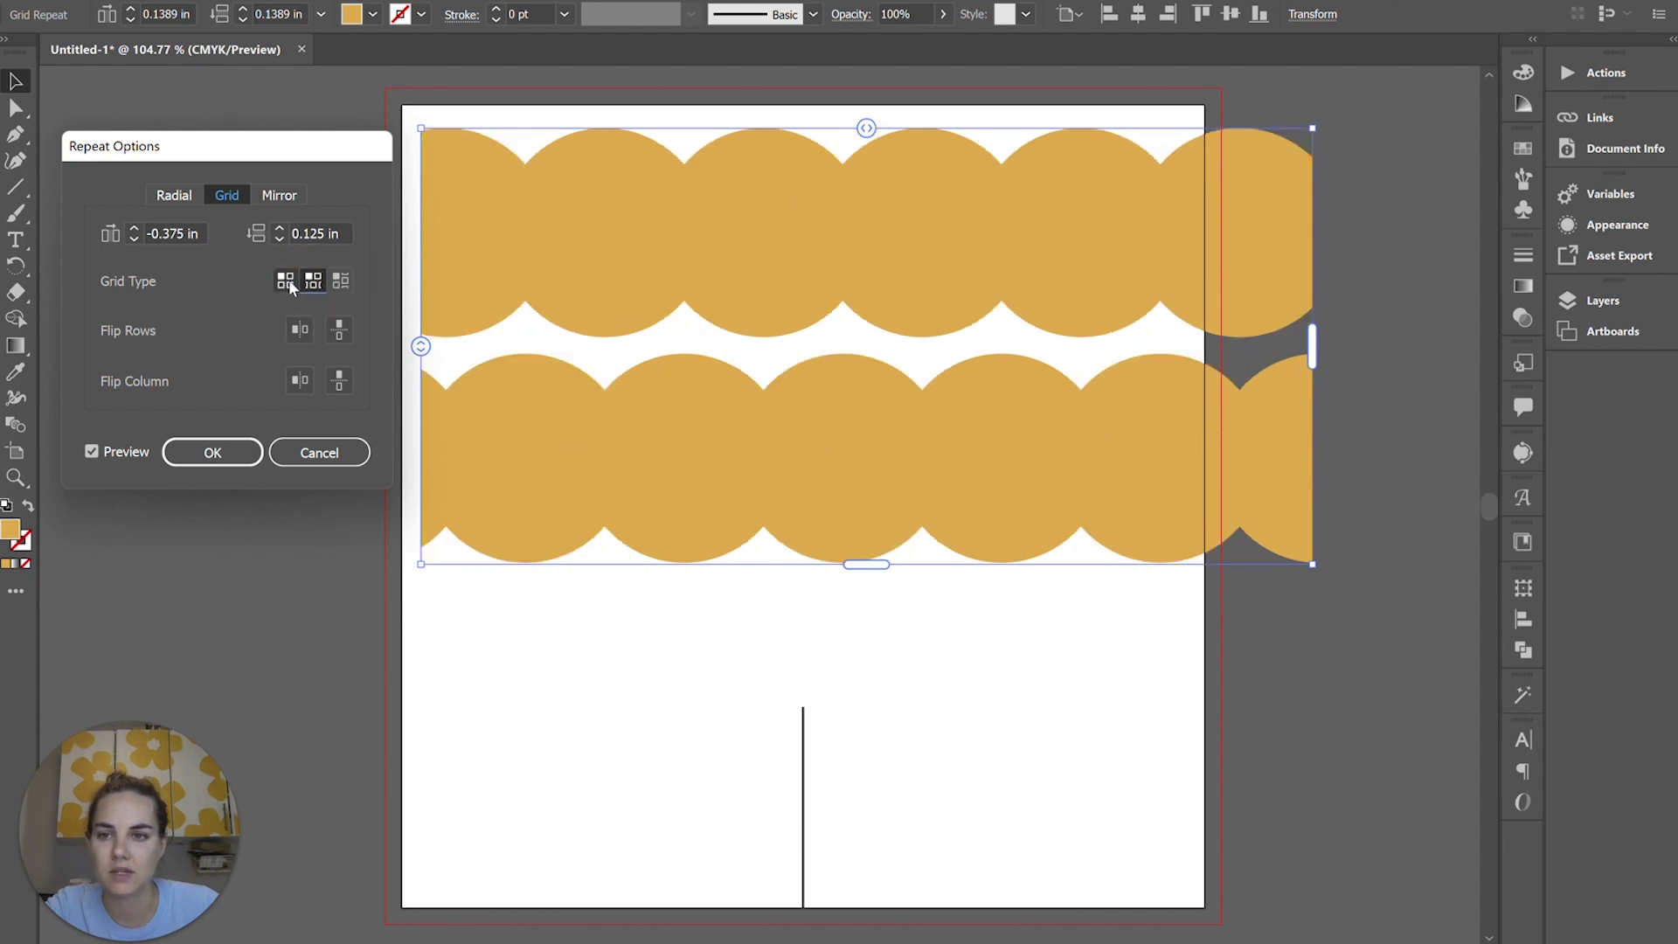
pyautogui.click(312, 279)
pyautogui.click(340, 279)
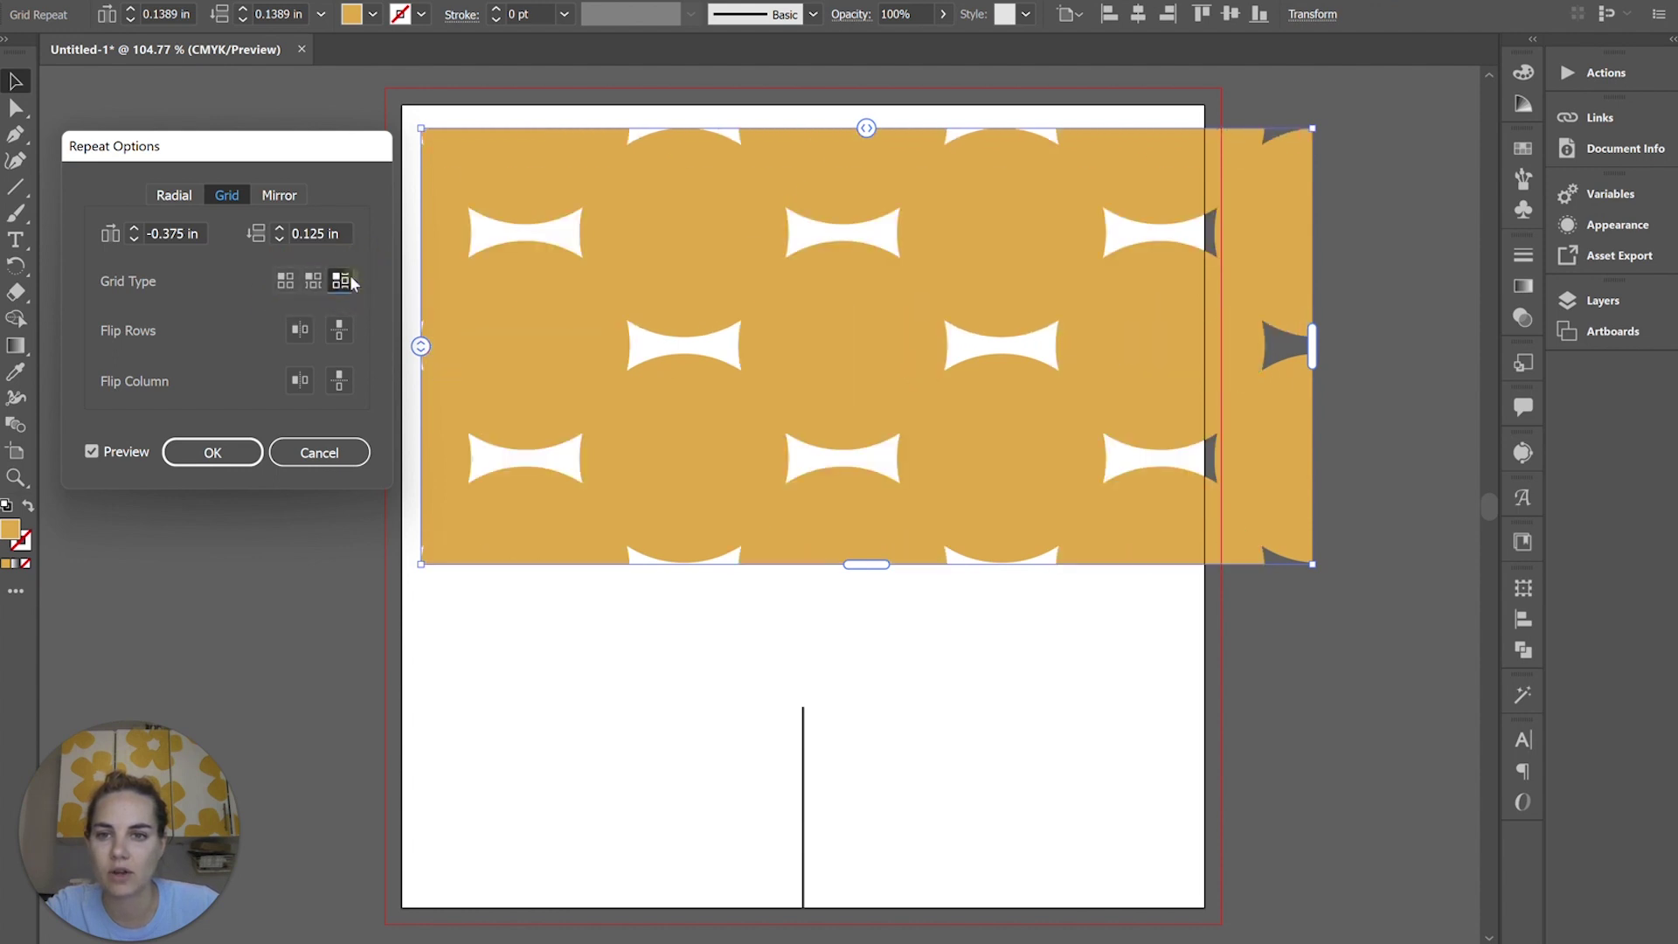
pyautogui.click(285, 280)
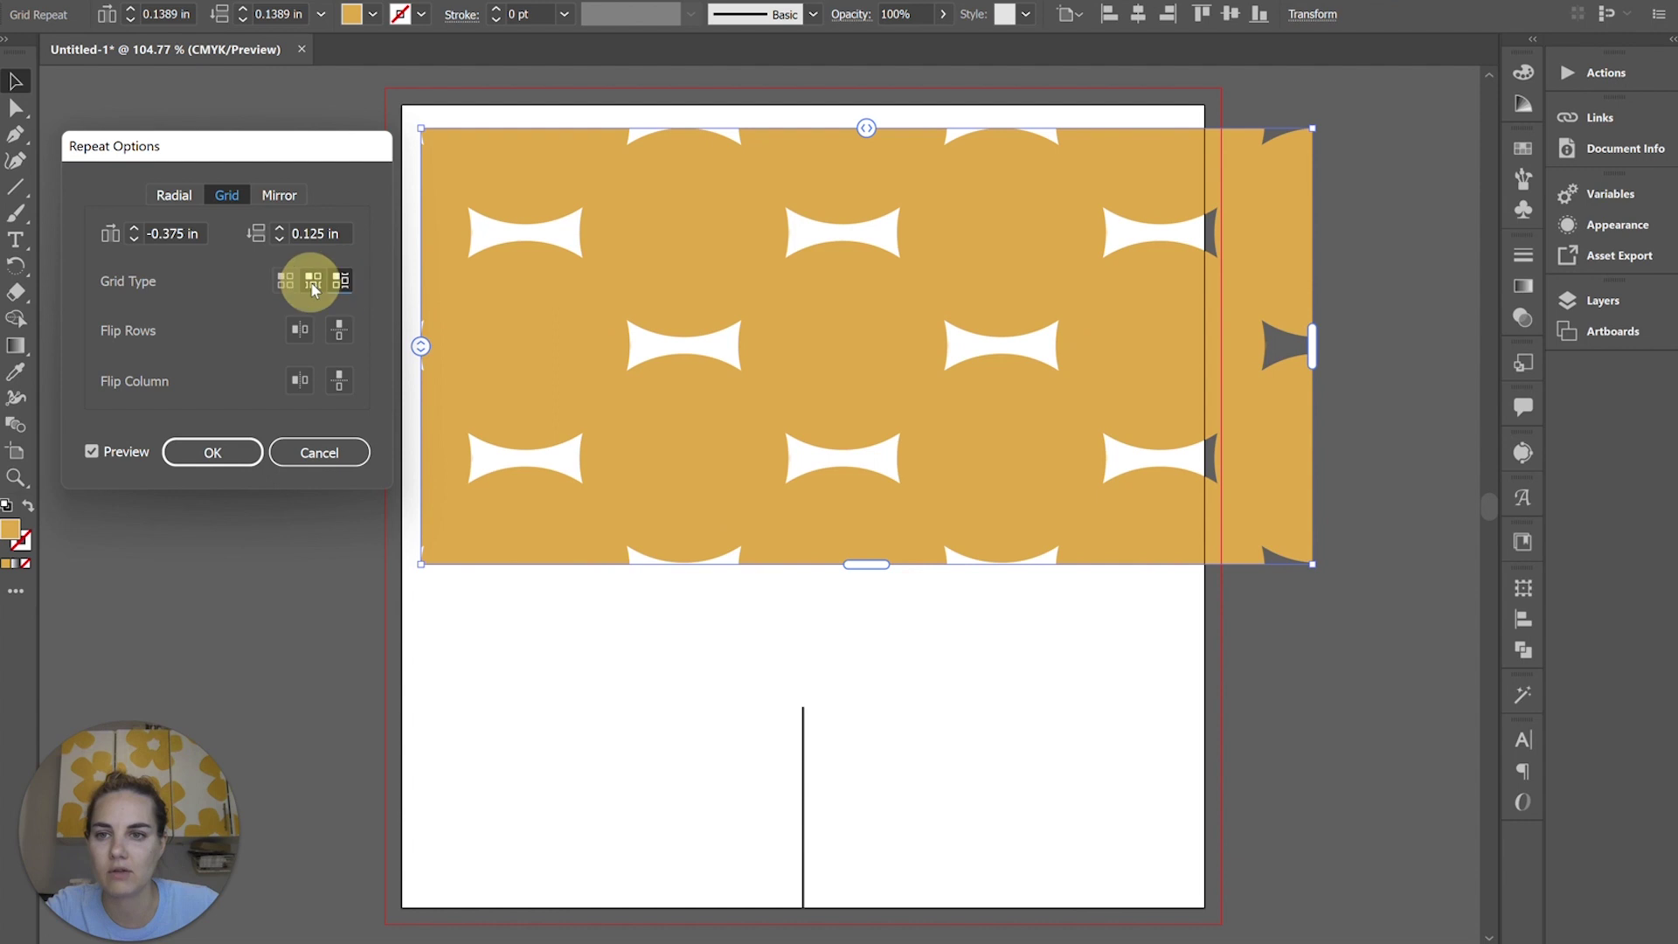
# - Flip the repeat's rows and columns and apply the Repeat Options
pyautogui.click(339, 330)
pyautogui.click(339, 380)
pyautogui.click(300, 381)
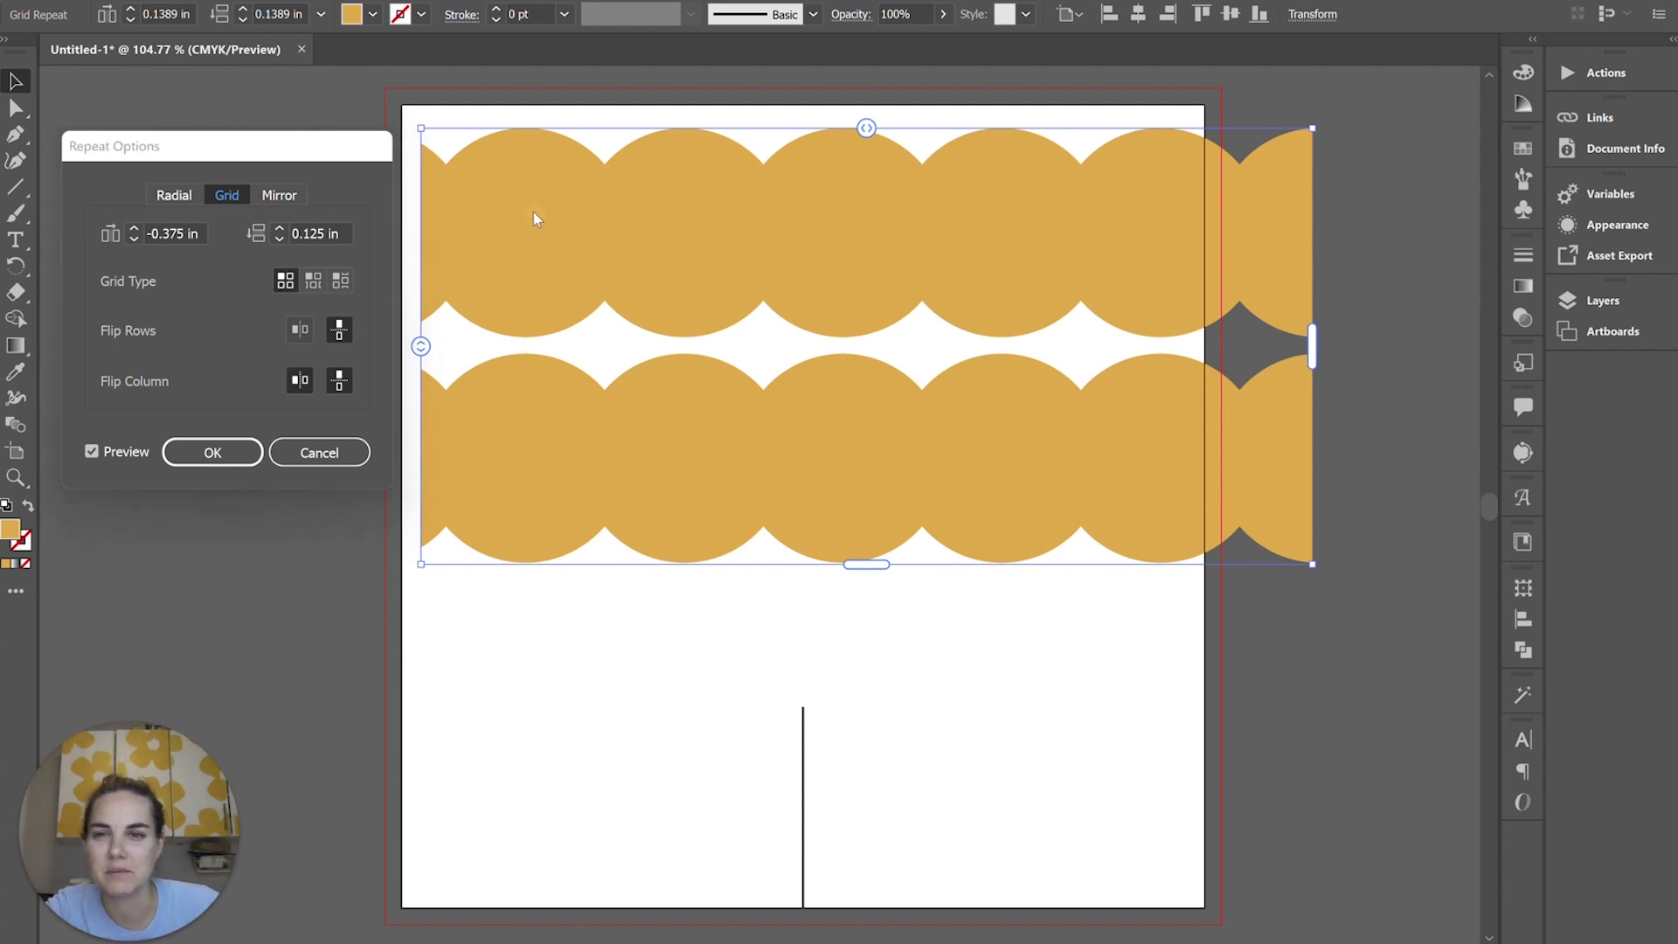
pyautogui.click(237, 456)
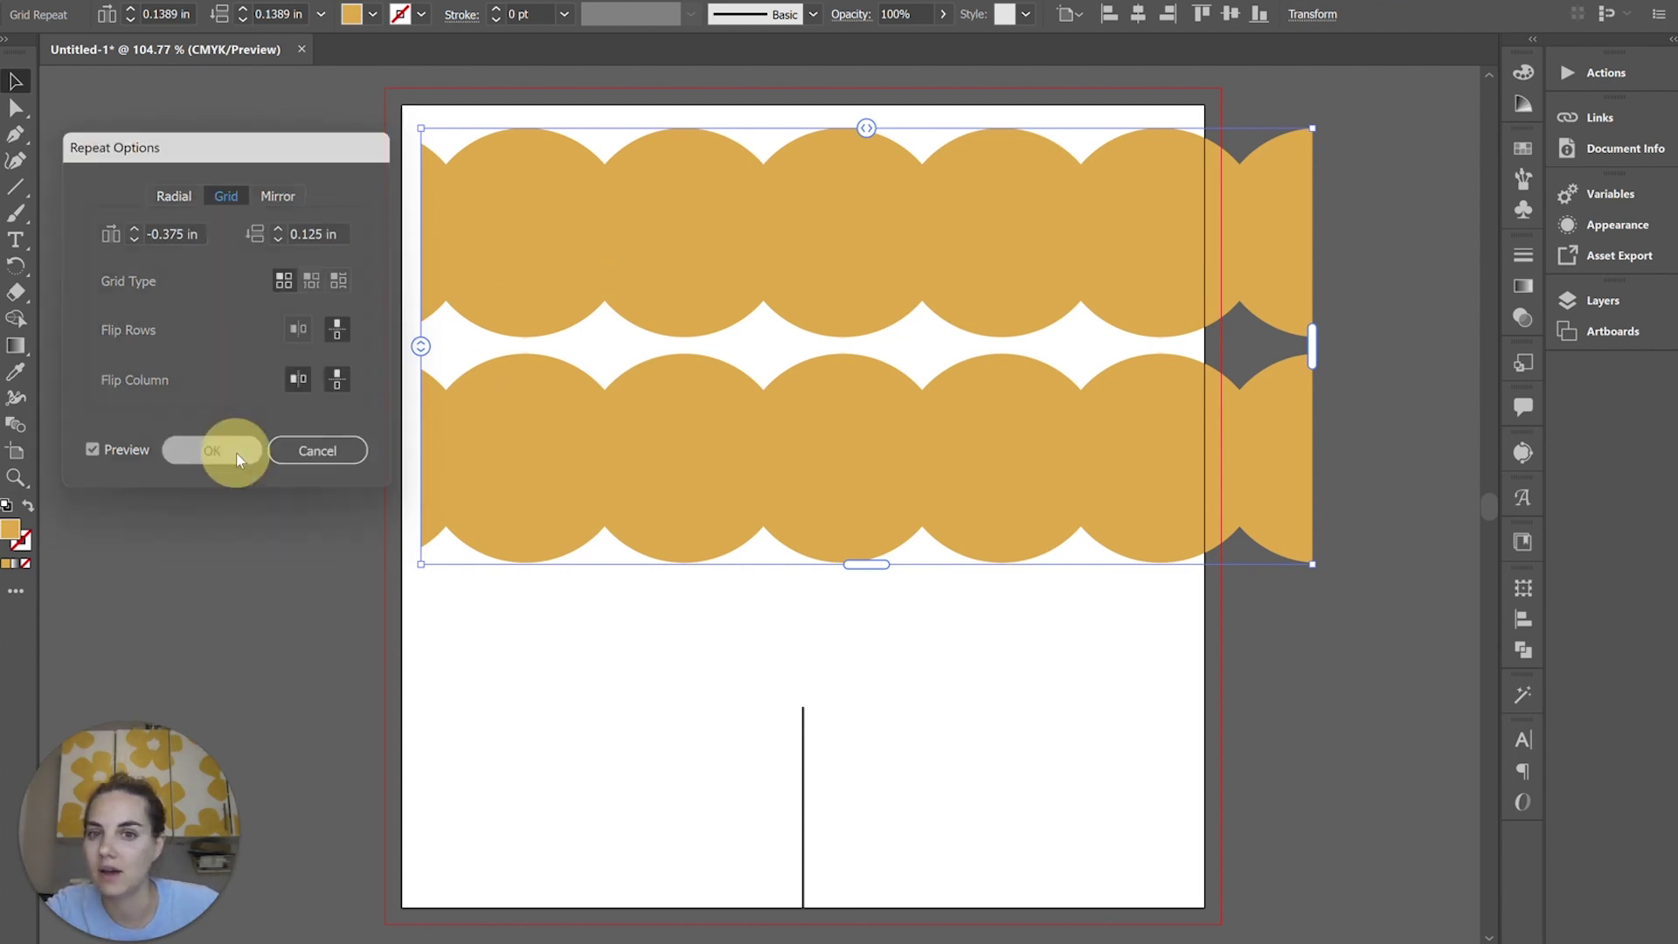
# - Shrink the source circle inside the grid repeat so smaller scallops fill the rows
pyautogui.click(480, 285)
pyautogui.doubleClick(481, 287)
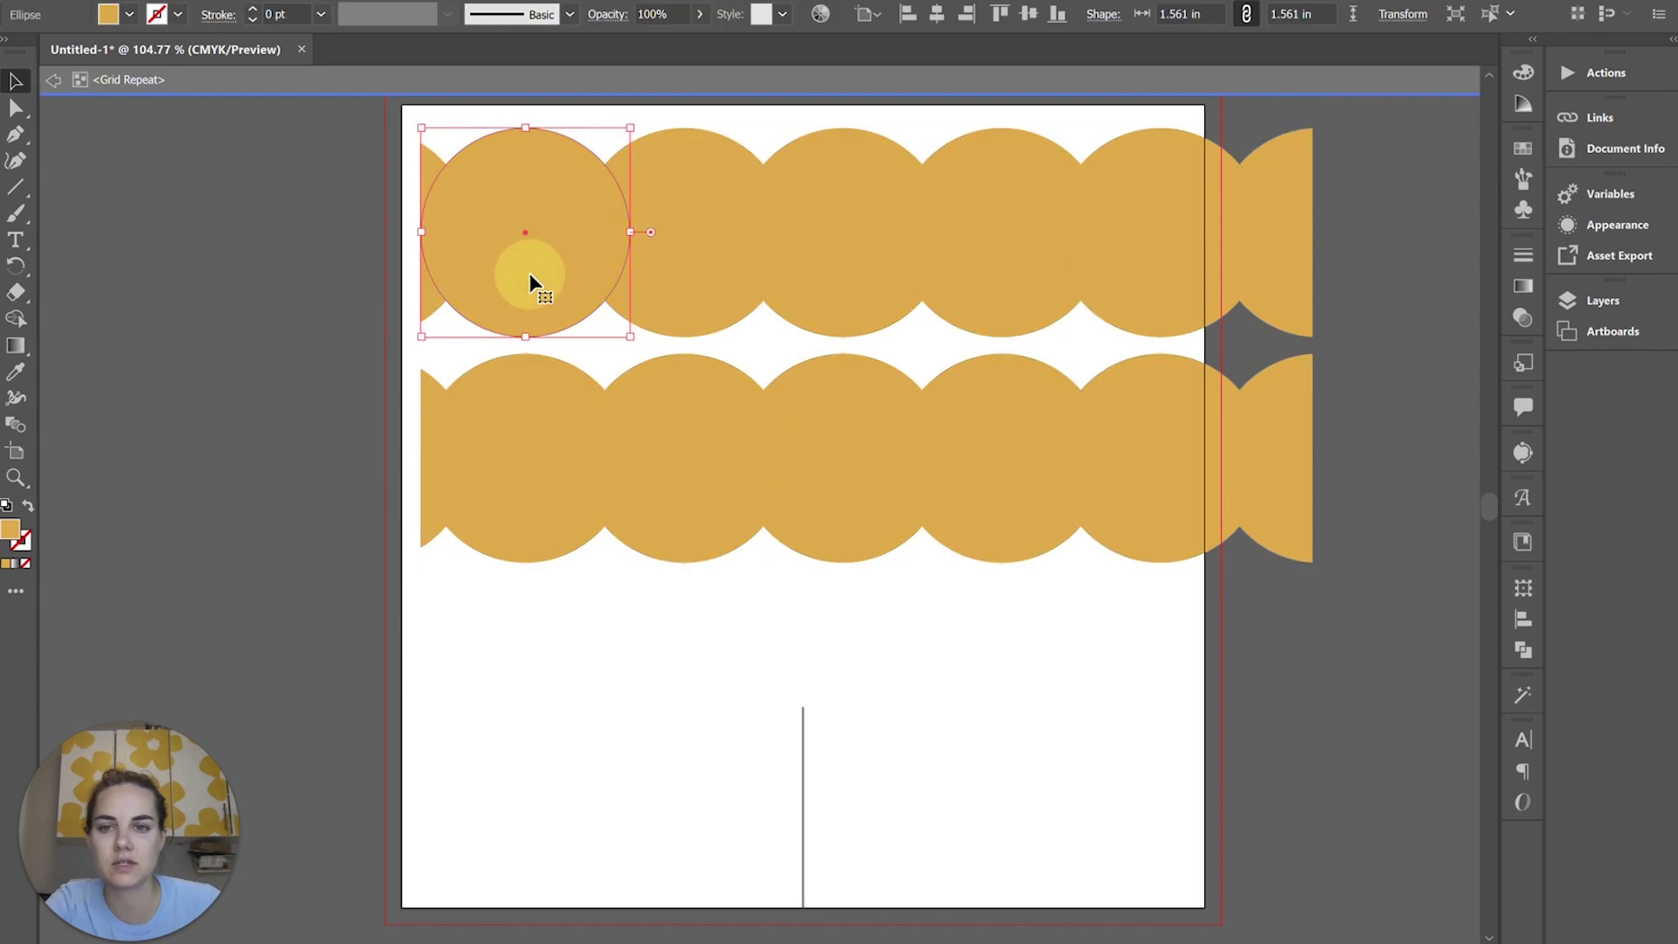
pyautogui.moveTo(629, 336); pyautogui.dragTo(551, 249)
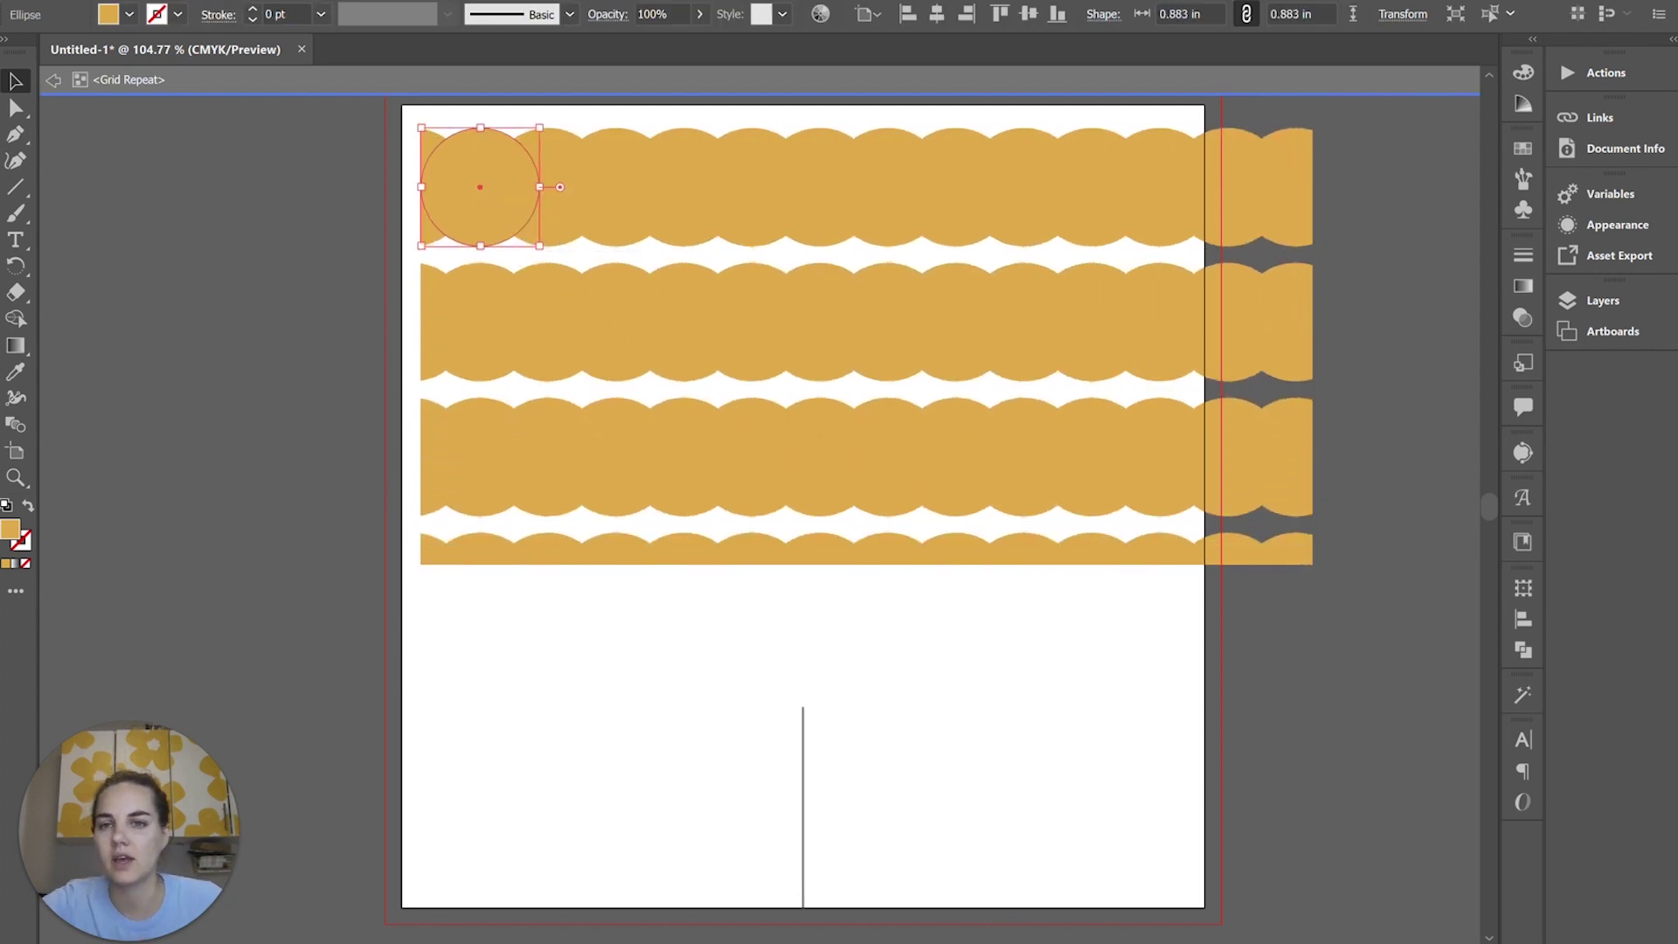
pyautogui.doubleClick(301, 250)
pyautogui.click(752, 218)
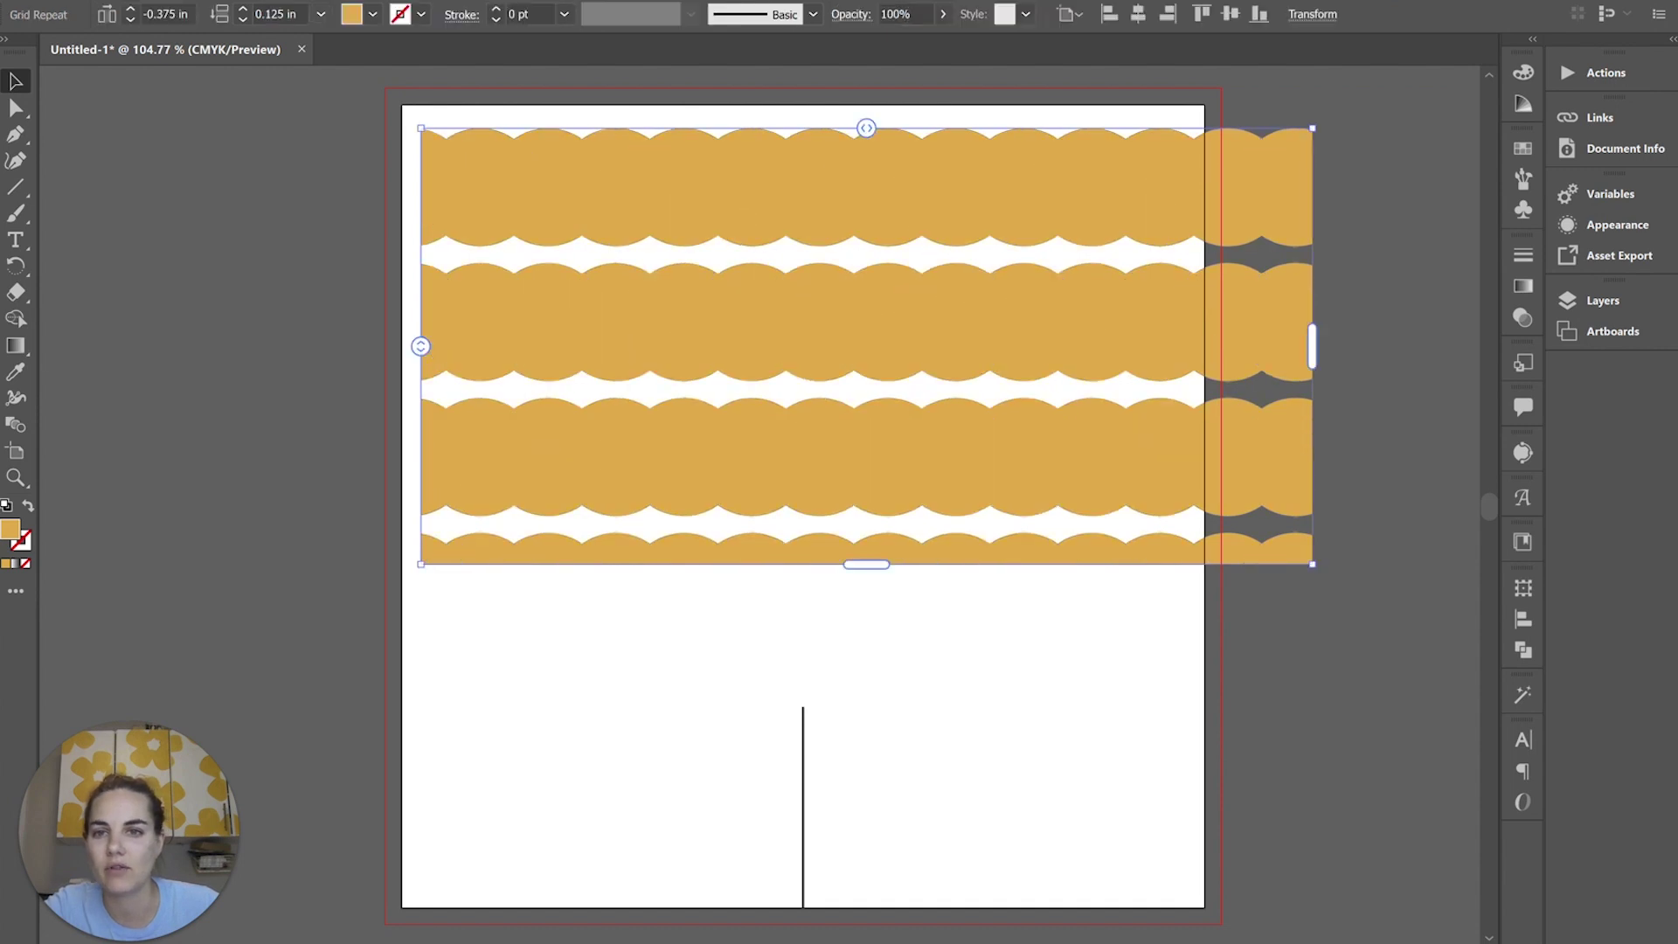
# - Reopen Repeat Options and pick the brick layout that gives overlapping scalloped rows
pyautogui.click(188, 1)
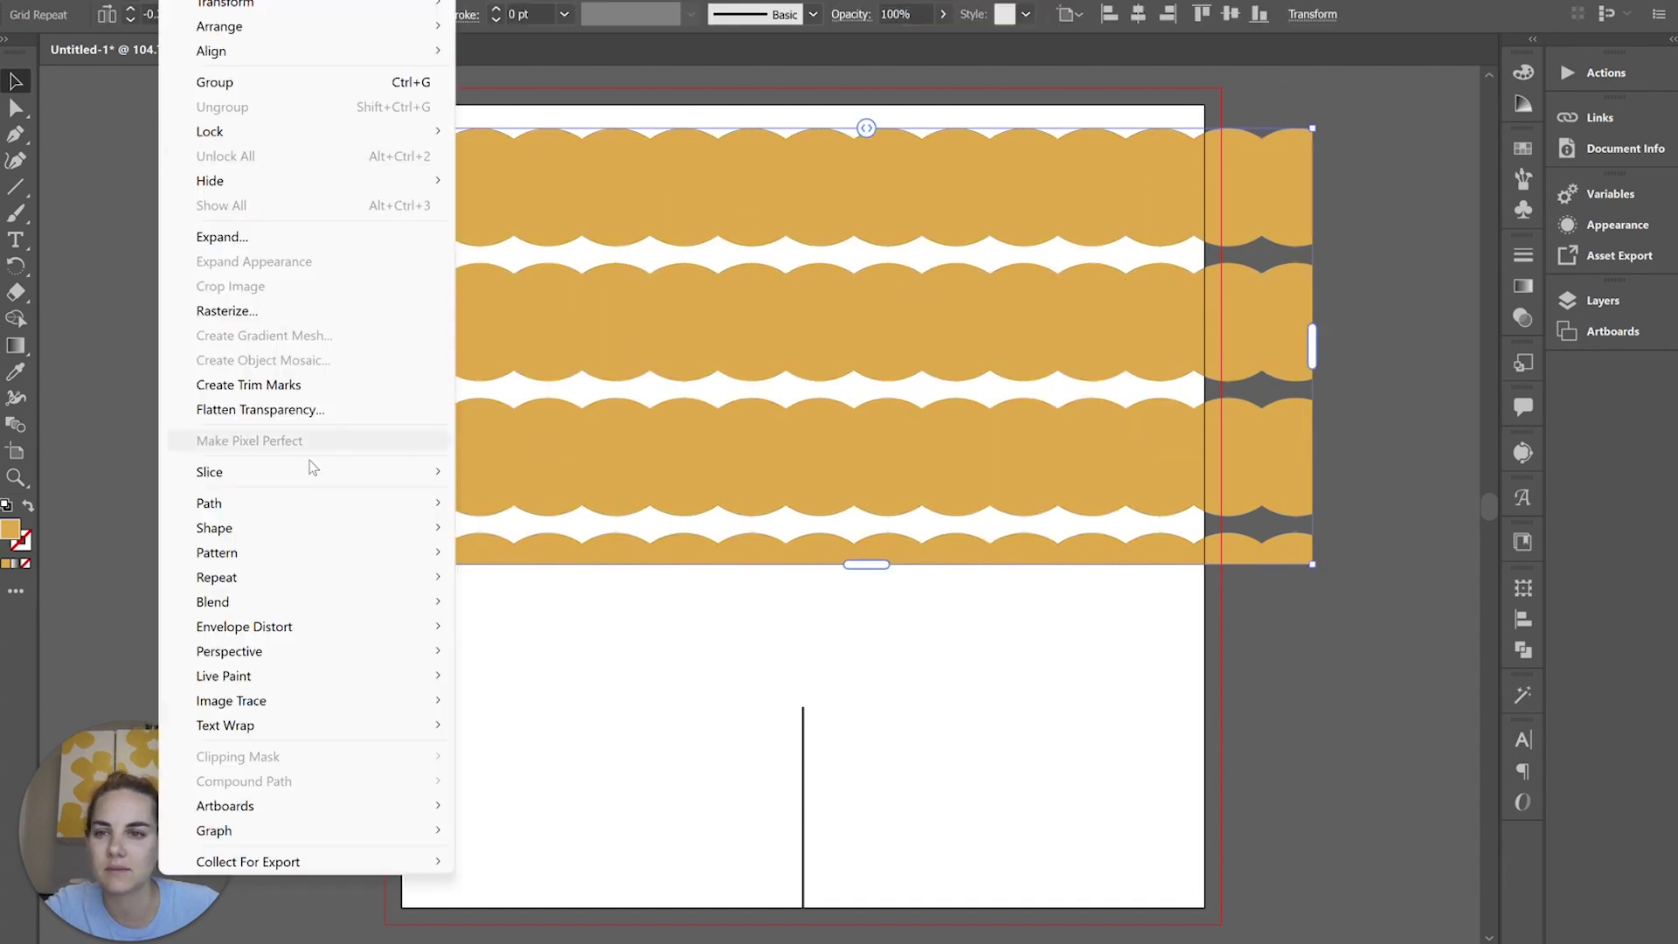
pyautogui.moveTo(397, 581)
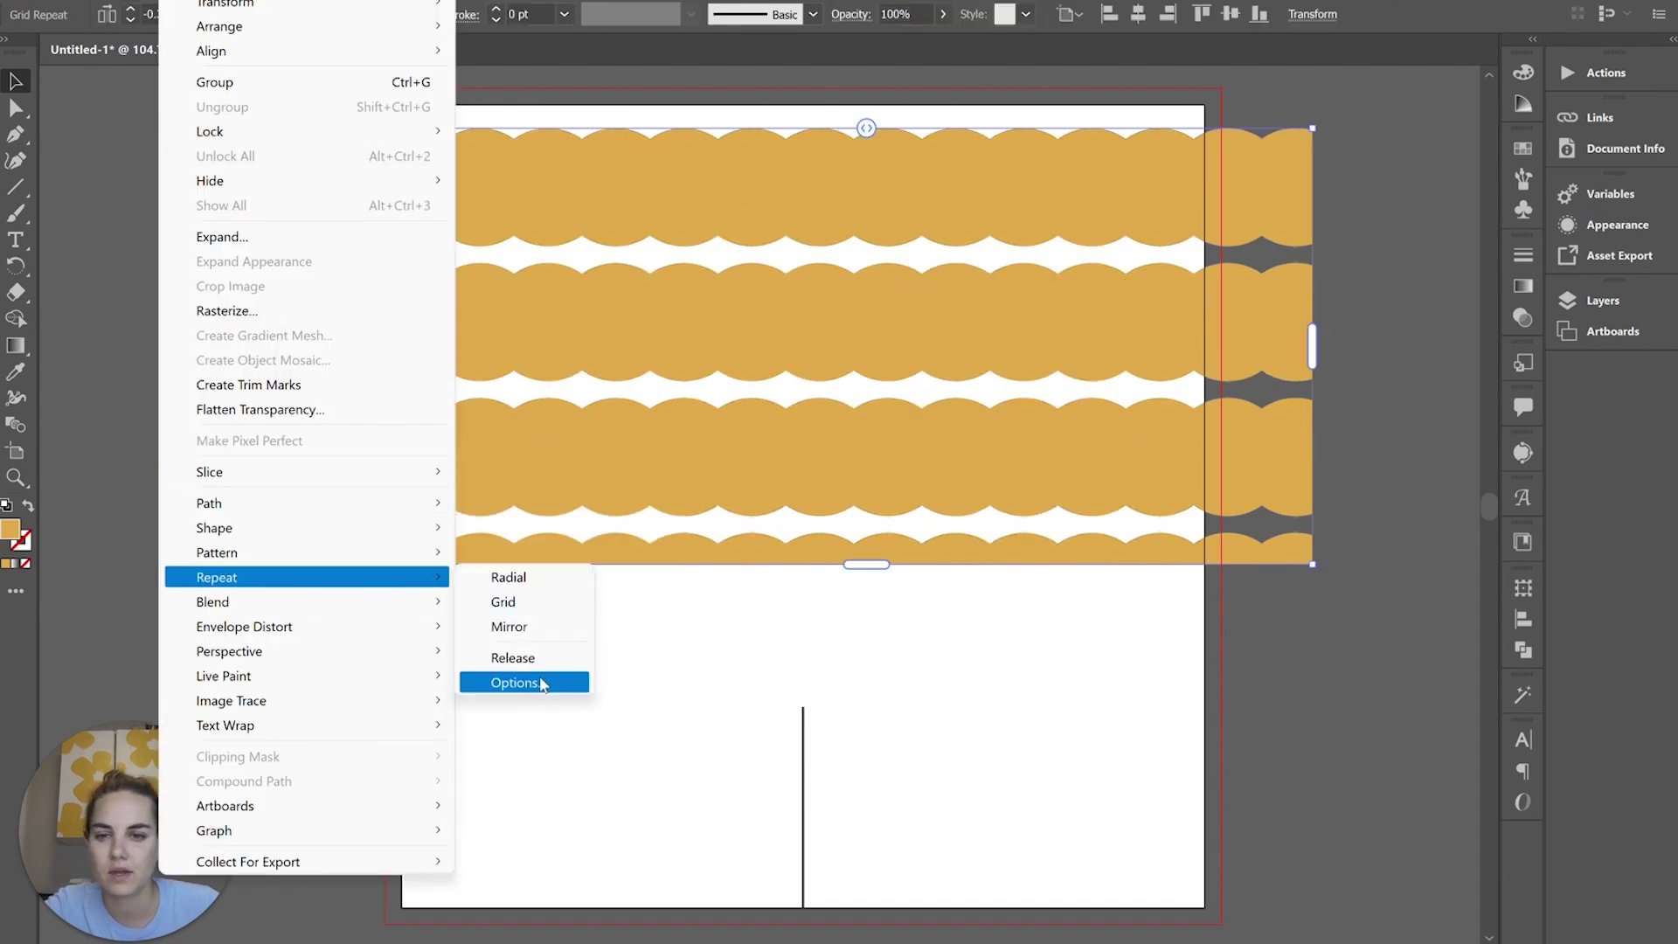
pyautogui.click(542, 683)
pyautogui.click(312, 281)
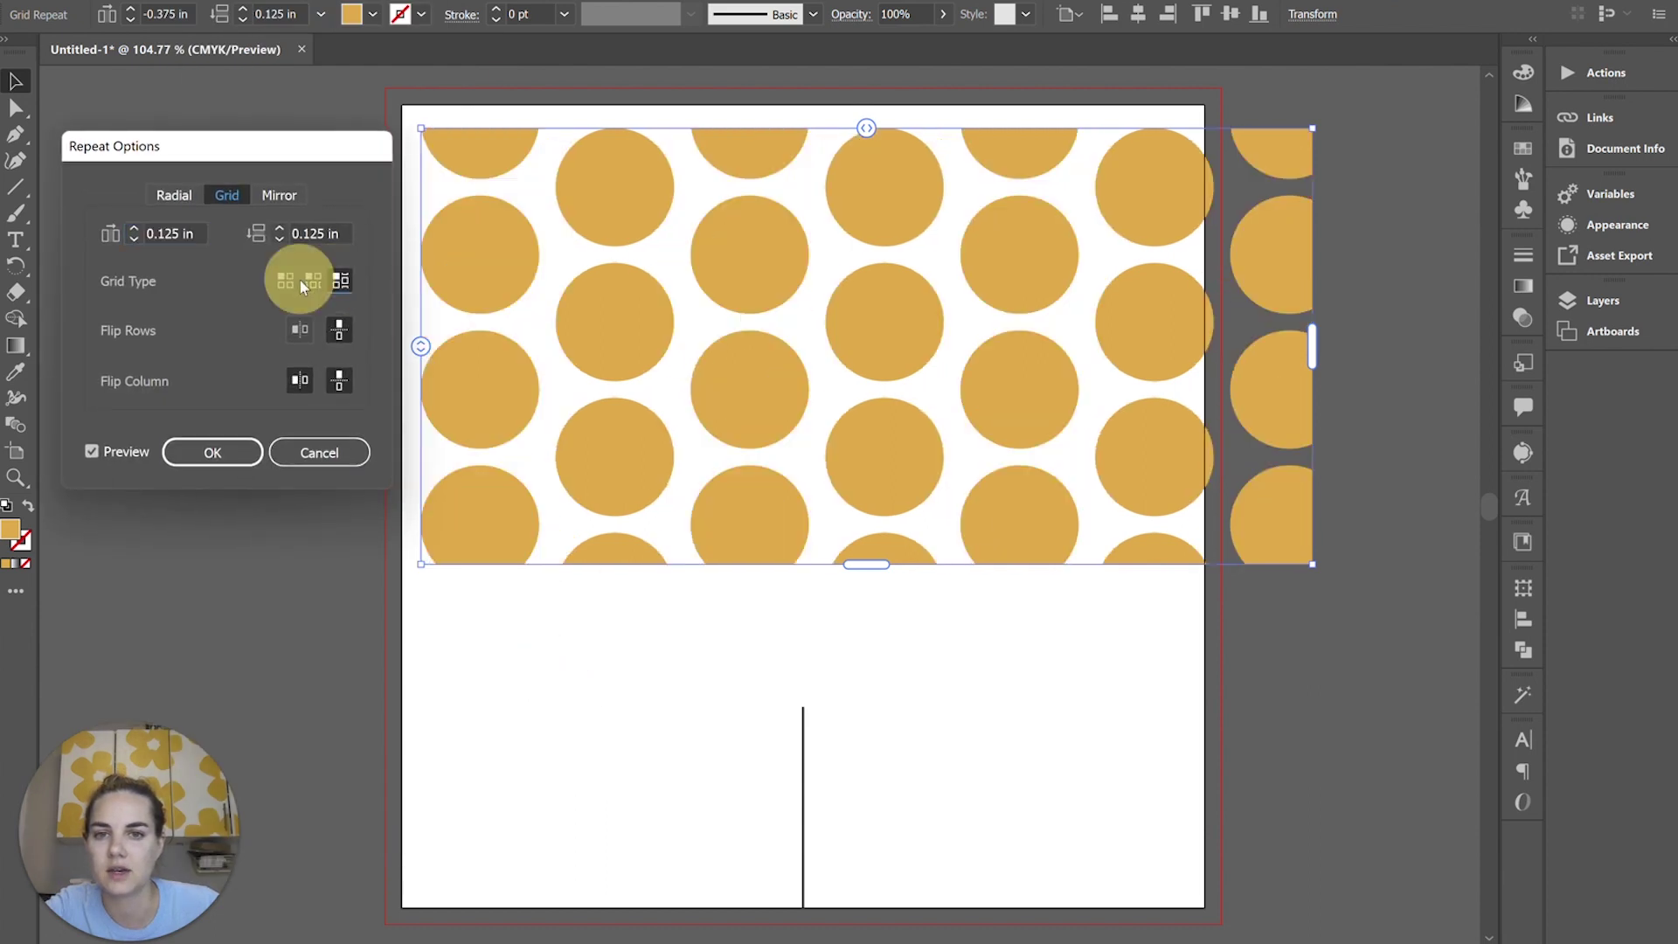
pyautogui.click(285, 282)
pyautogui.click(312, 280)
pyautogui.click(340, 281)
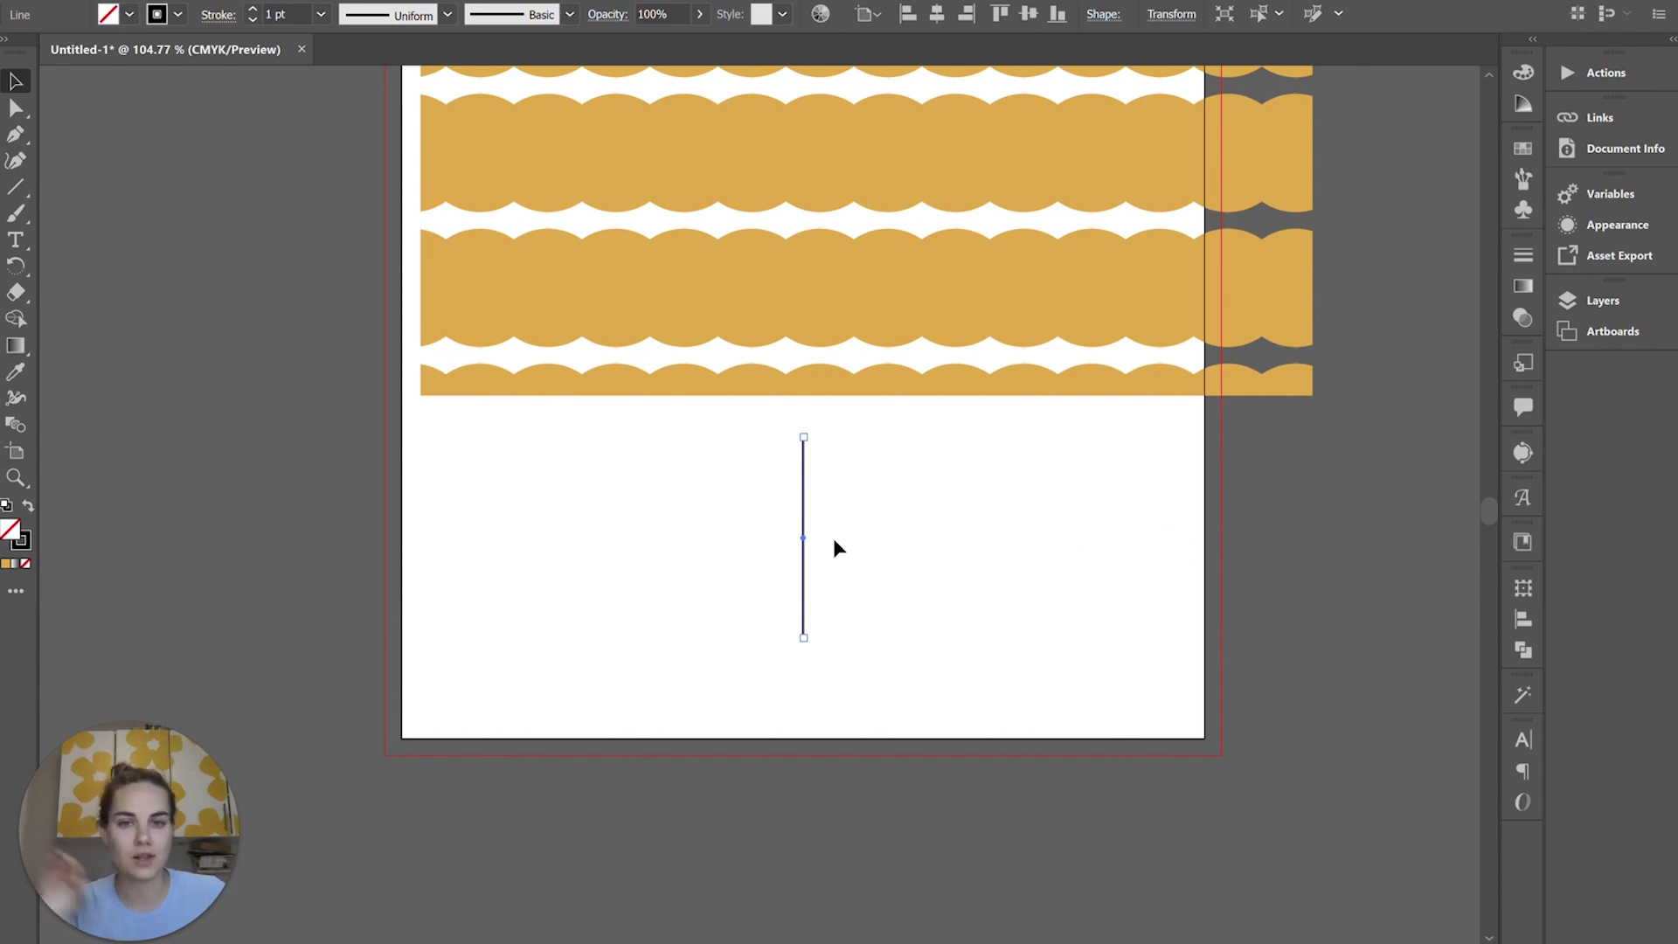
pyautogui.click(200, 3)
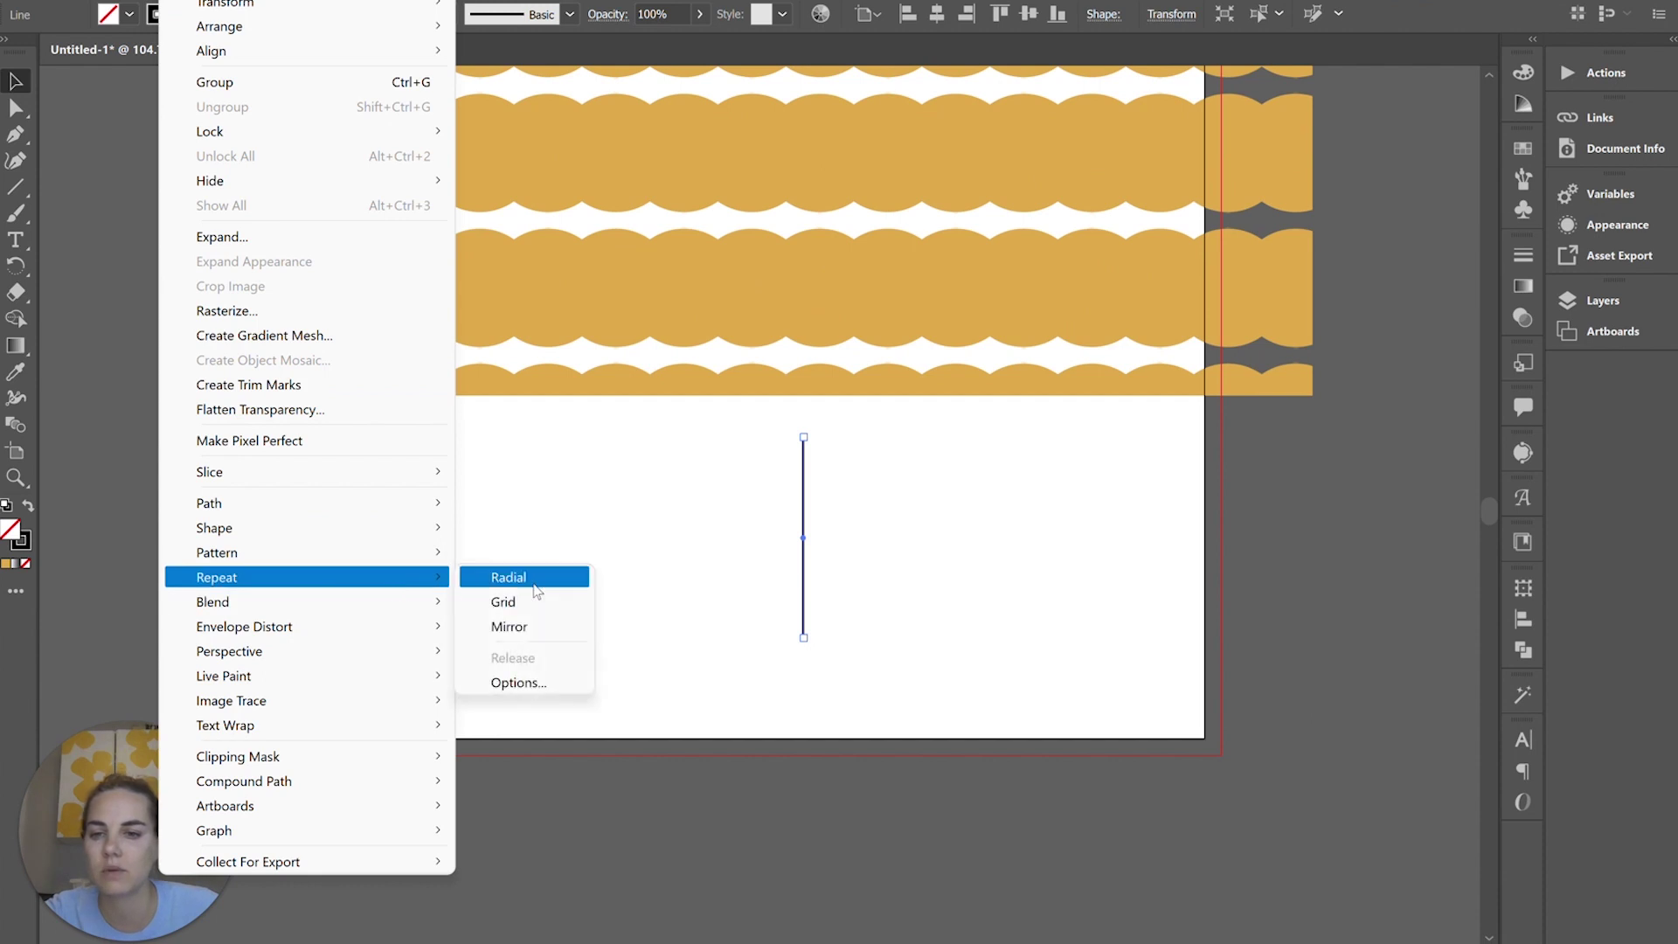
# - Make the vertical line a radial repeat and set its radius to 1.25 in
pyautogui.click(508, 575)
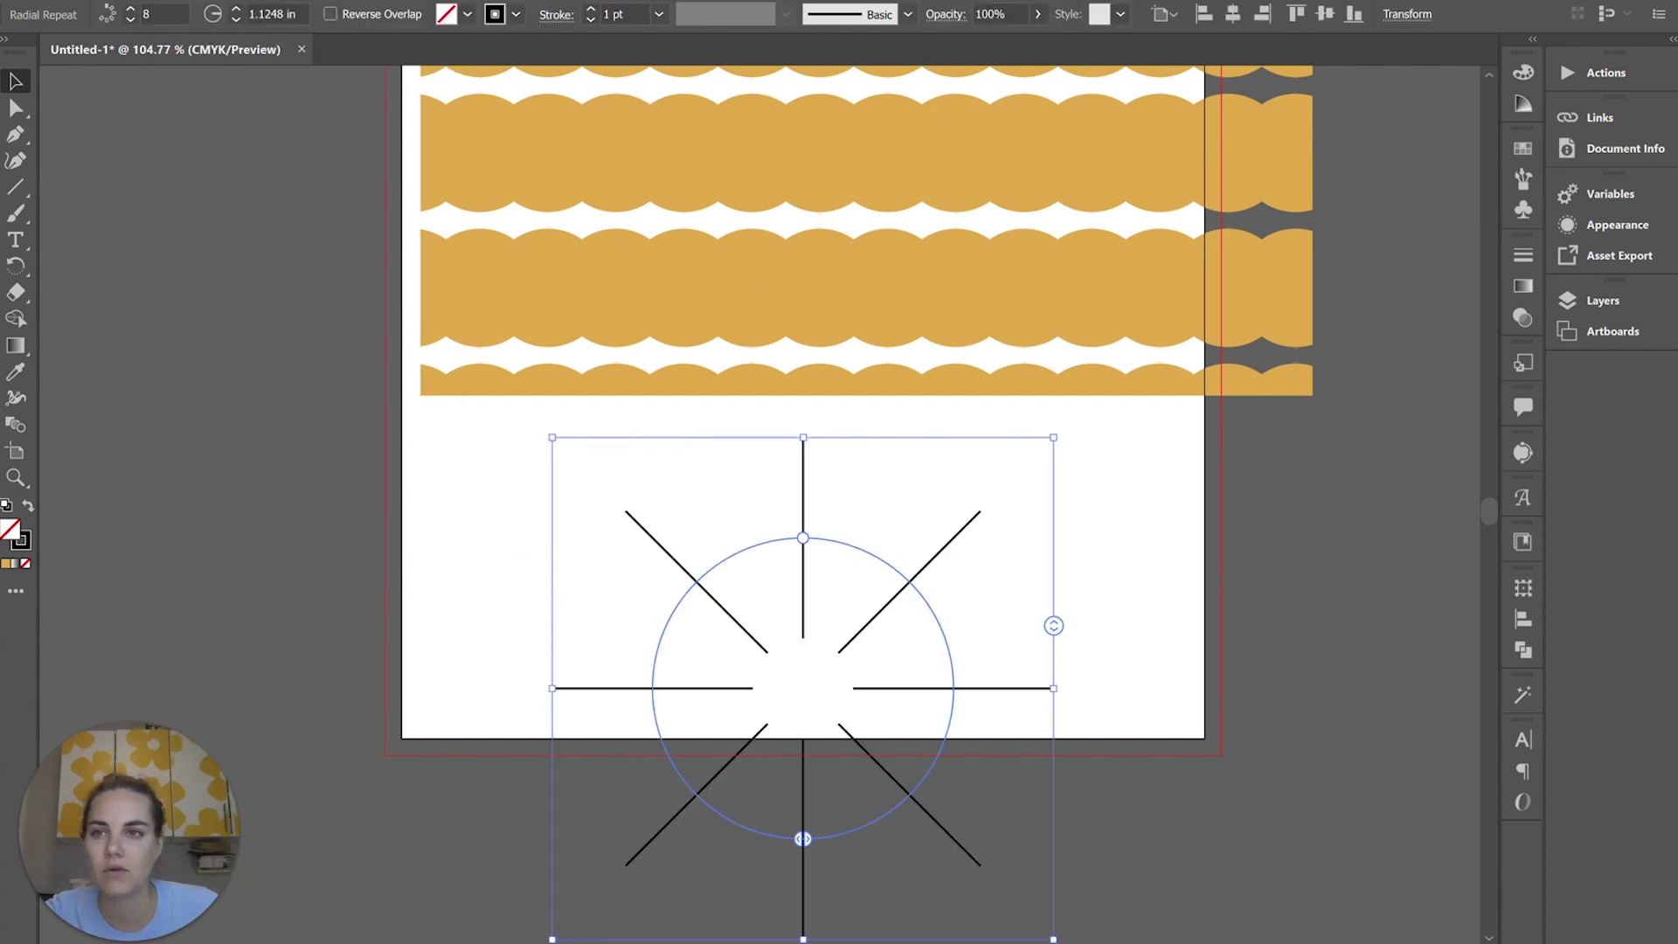
pyautogui.click(199, 2)
pyautogui.moveTo(292, 575)
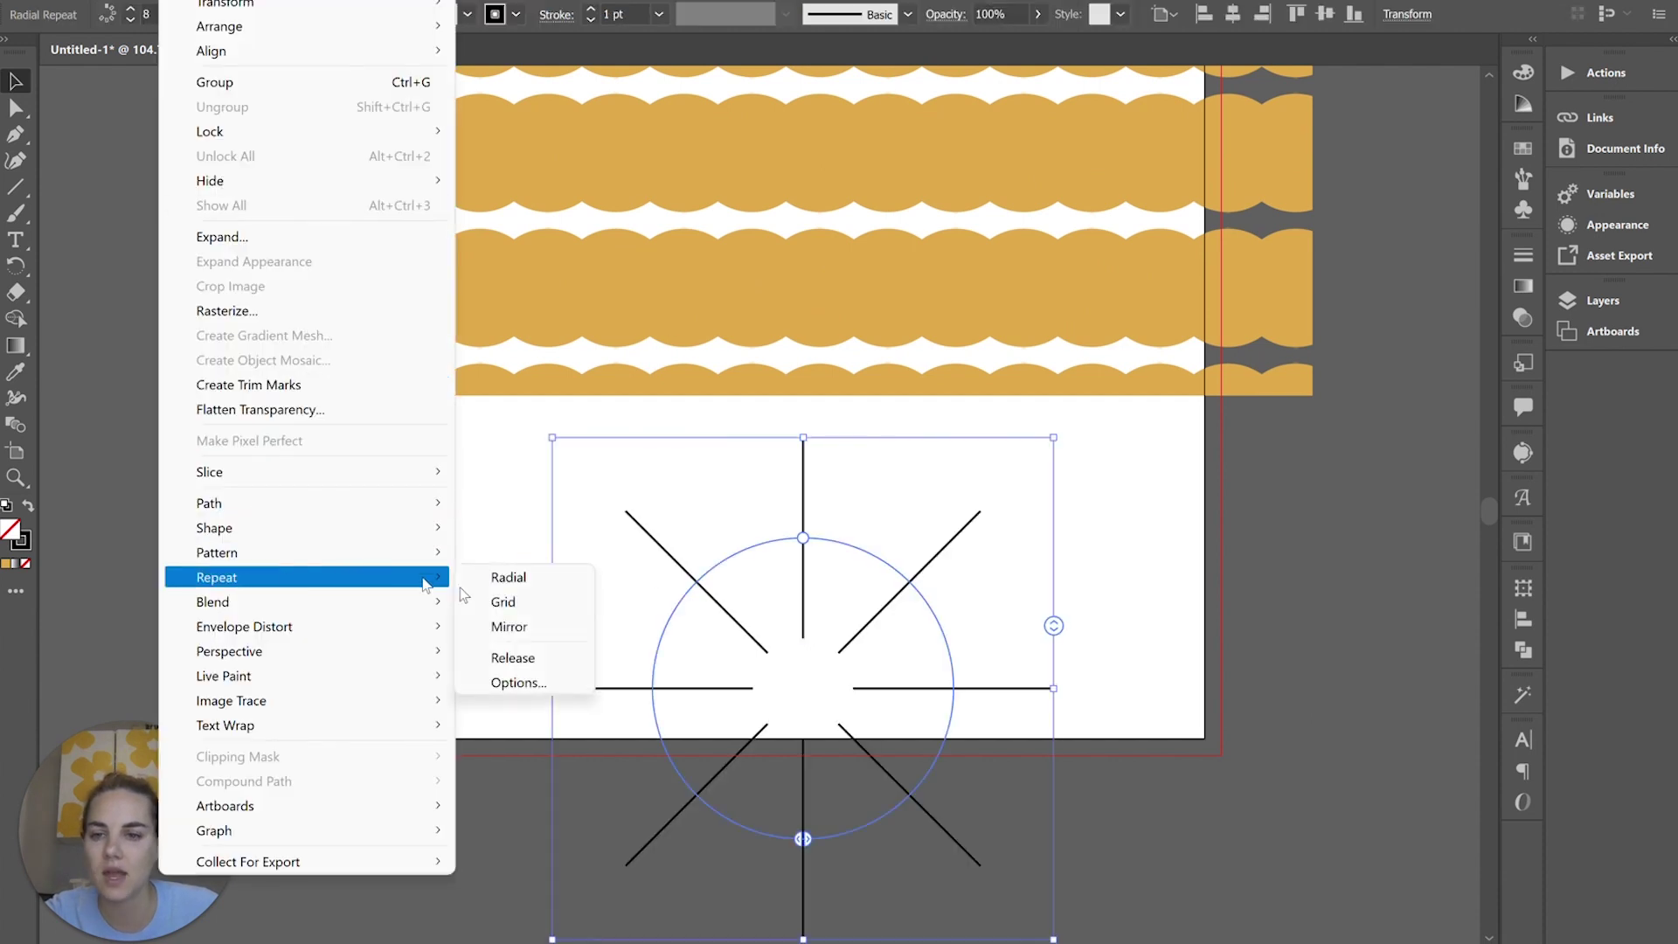
pyautogui.click(521, 686)
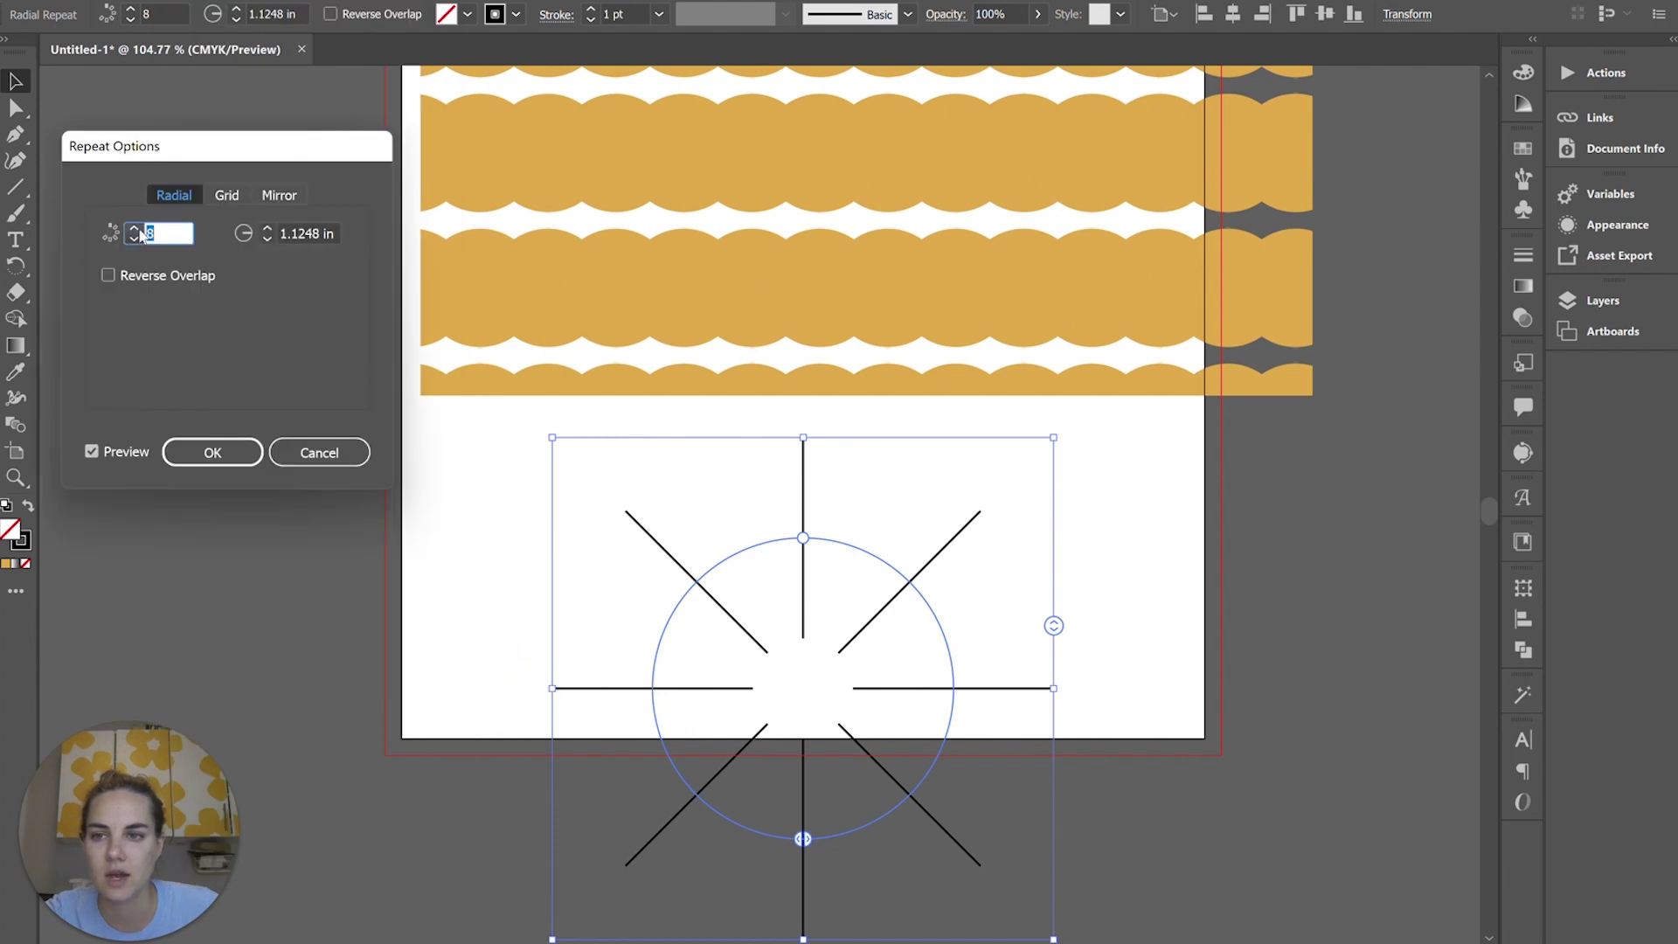
pyautogui.click(135, 229)
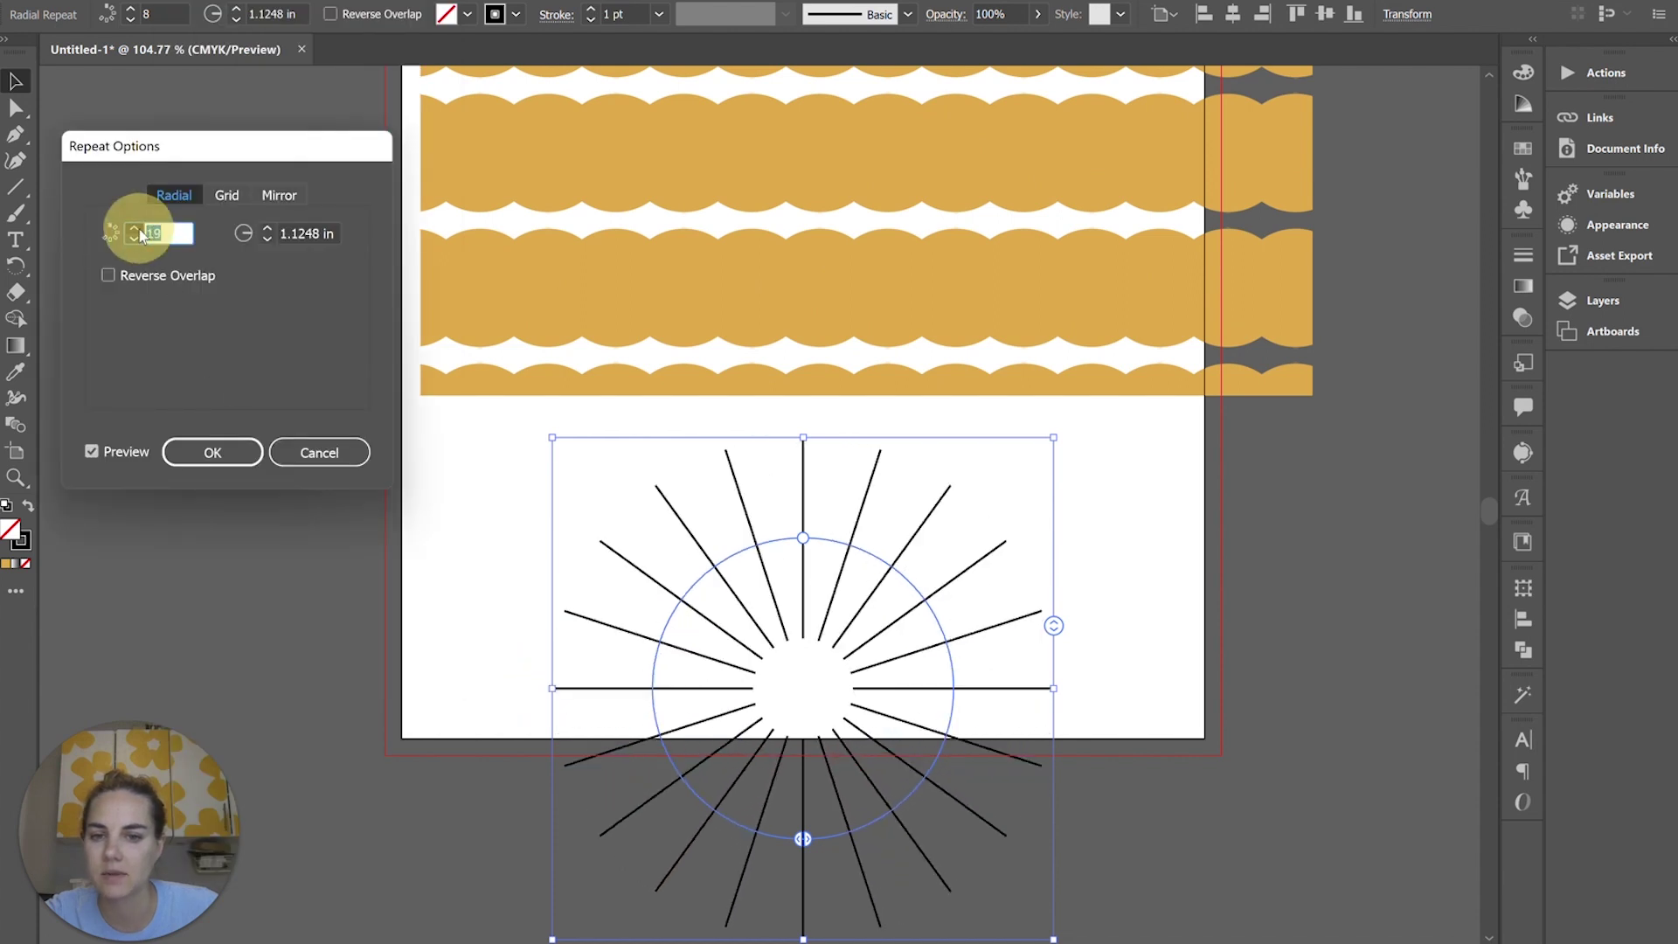
pyautogui.click(134, 229)
pyautogui.click(270, 234)
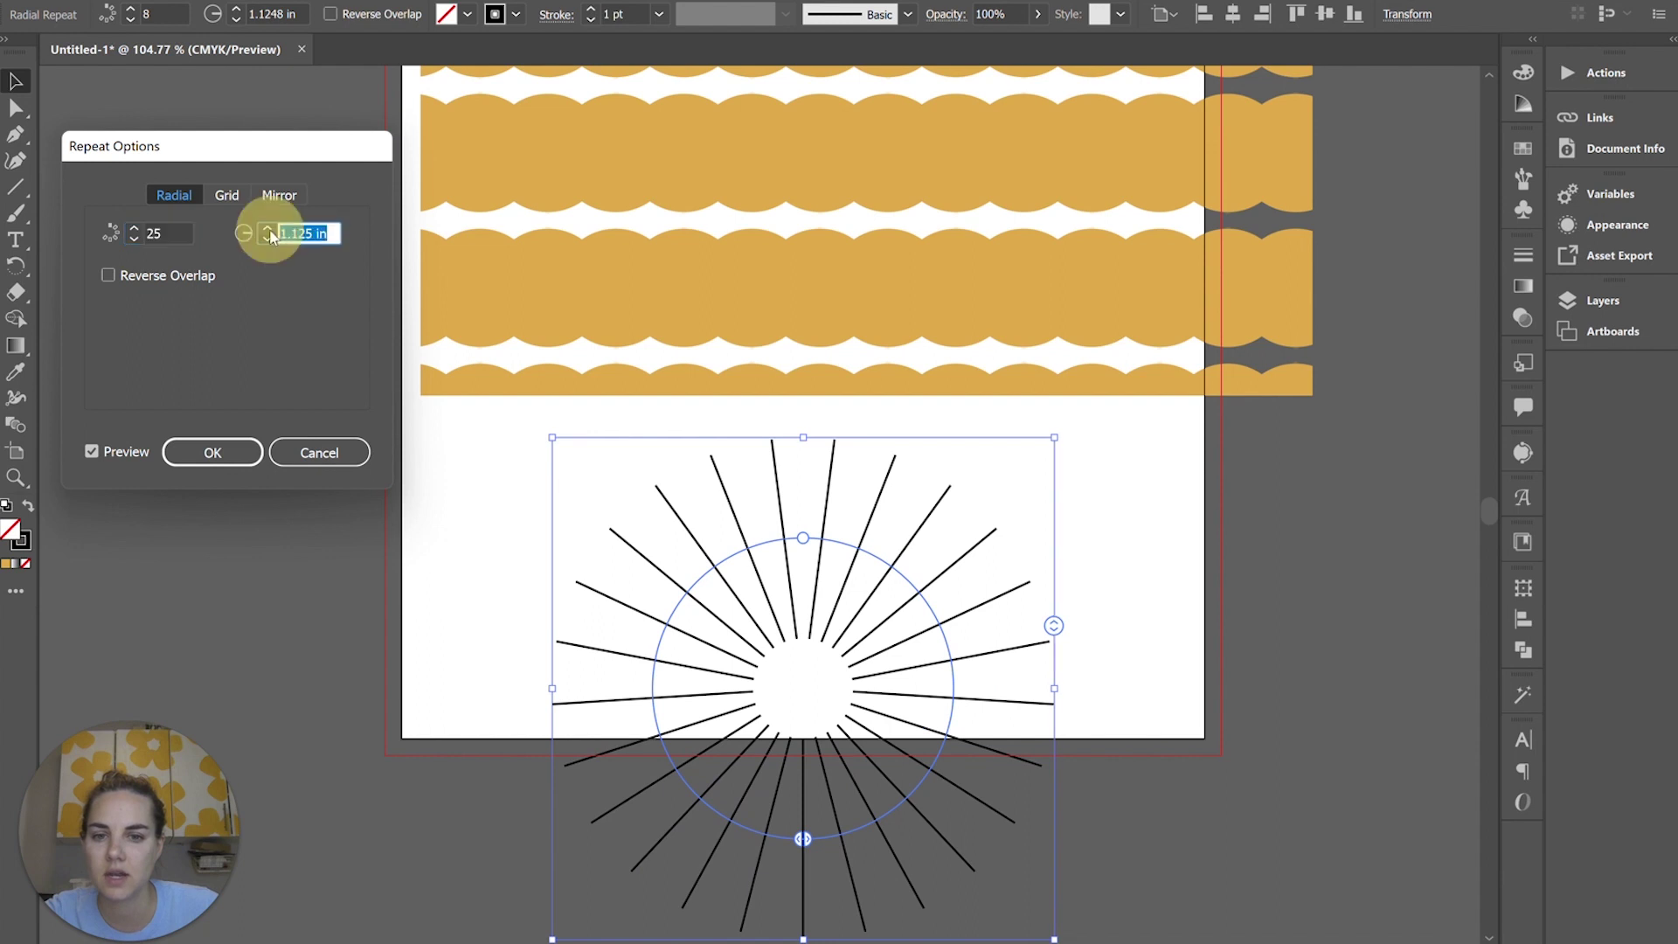
pyautogui.click(269, 232)
pyautogui.click(269, 231)
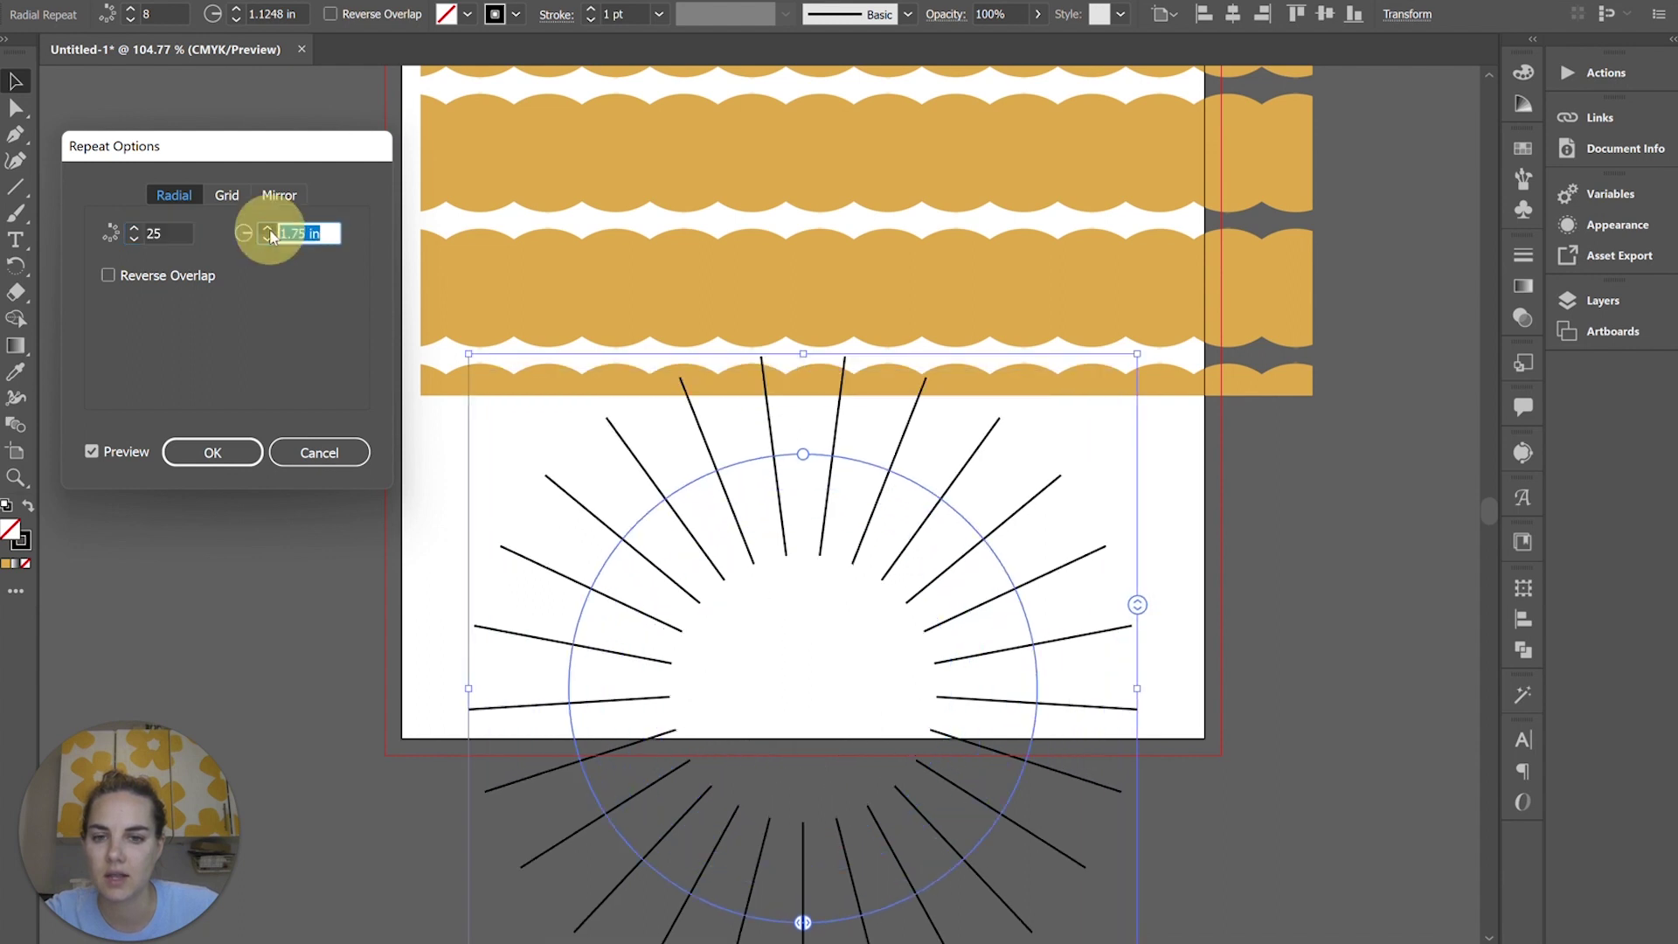
pyautogui.click(268, 231)
pyautogui.click(270, 242)
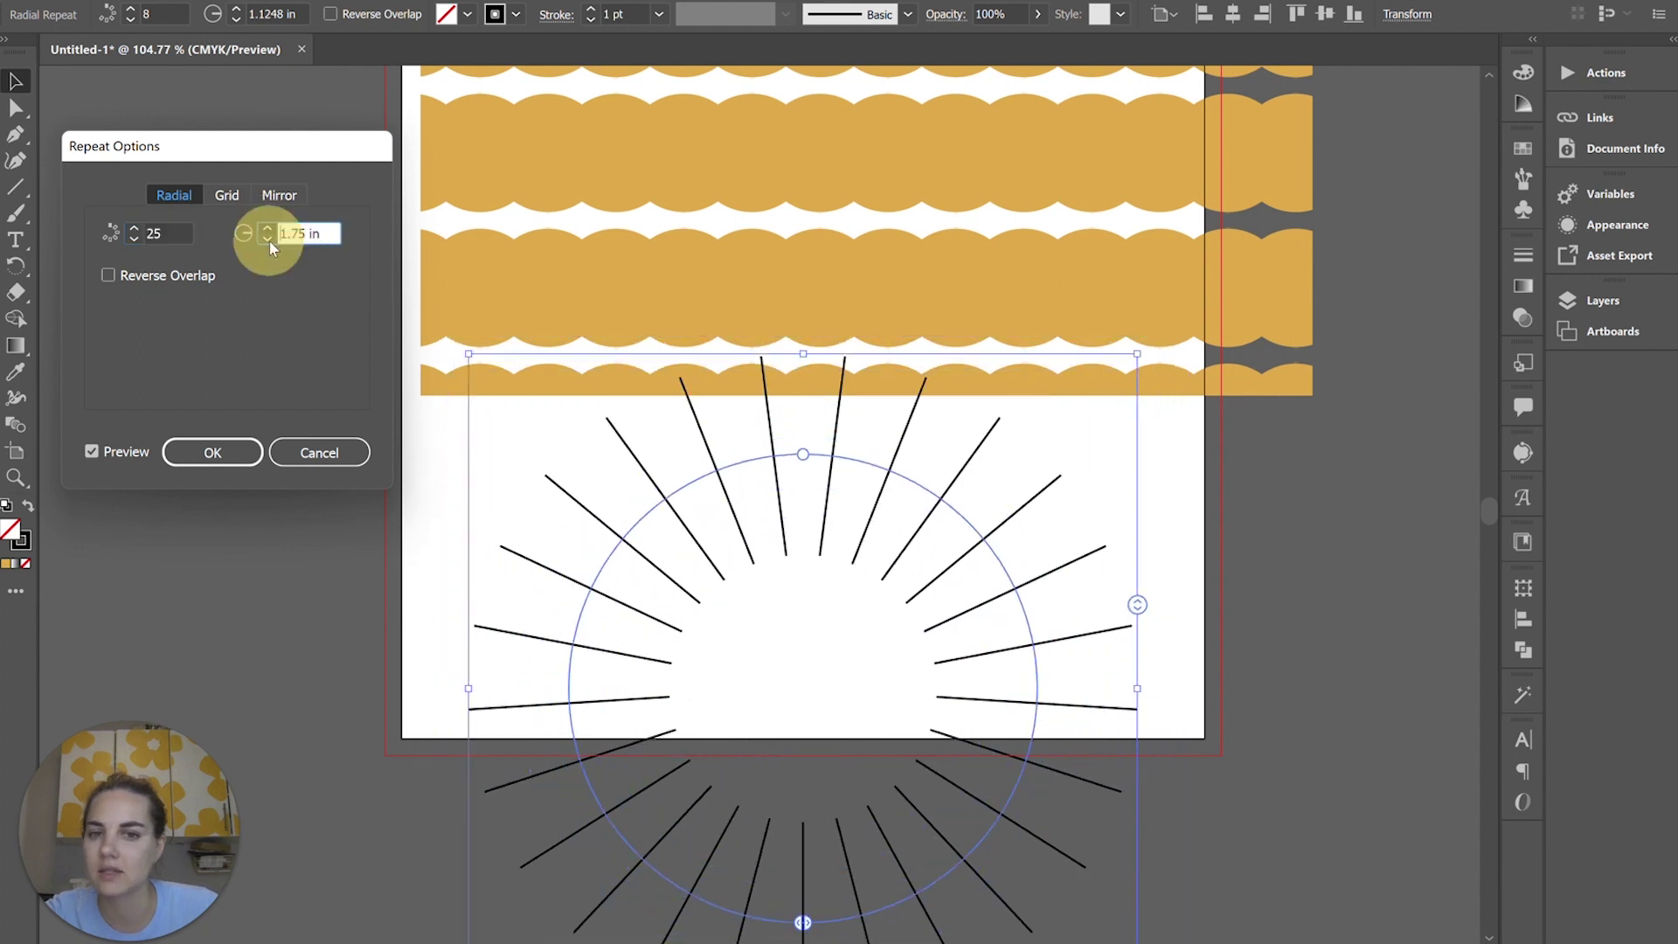
pyautogui.click(269, 239)
pyautogui.click(268, 240)
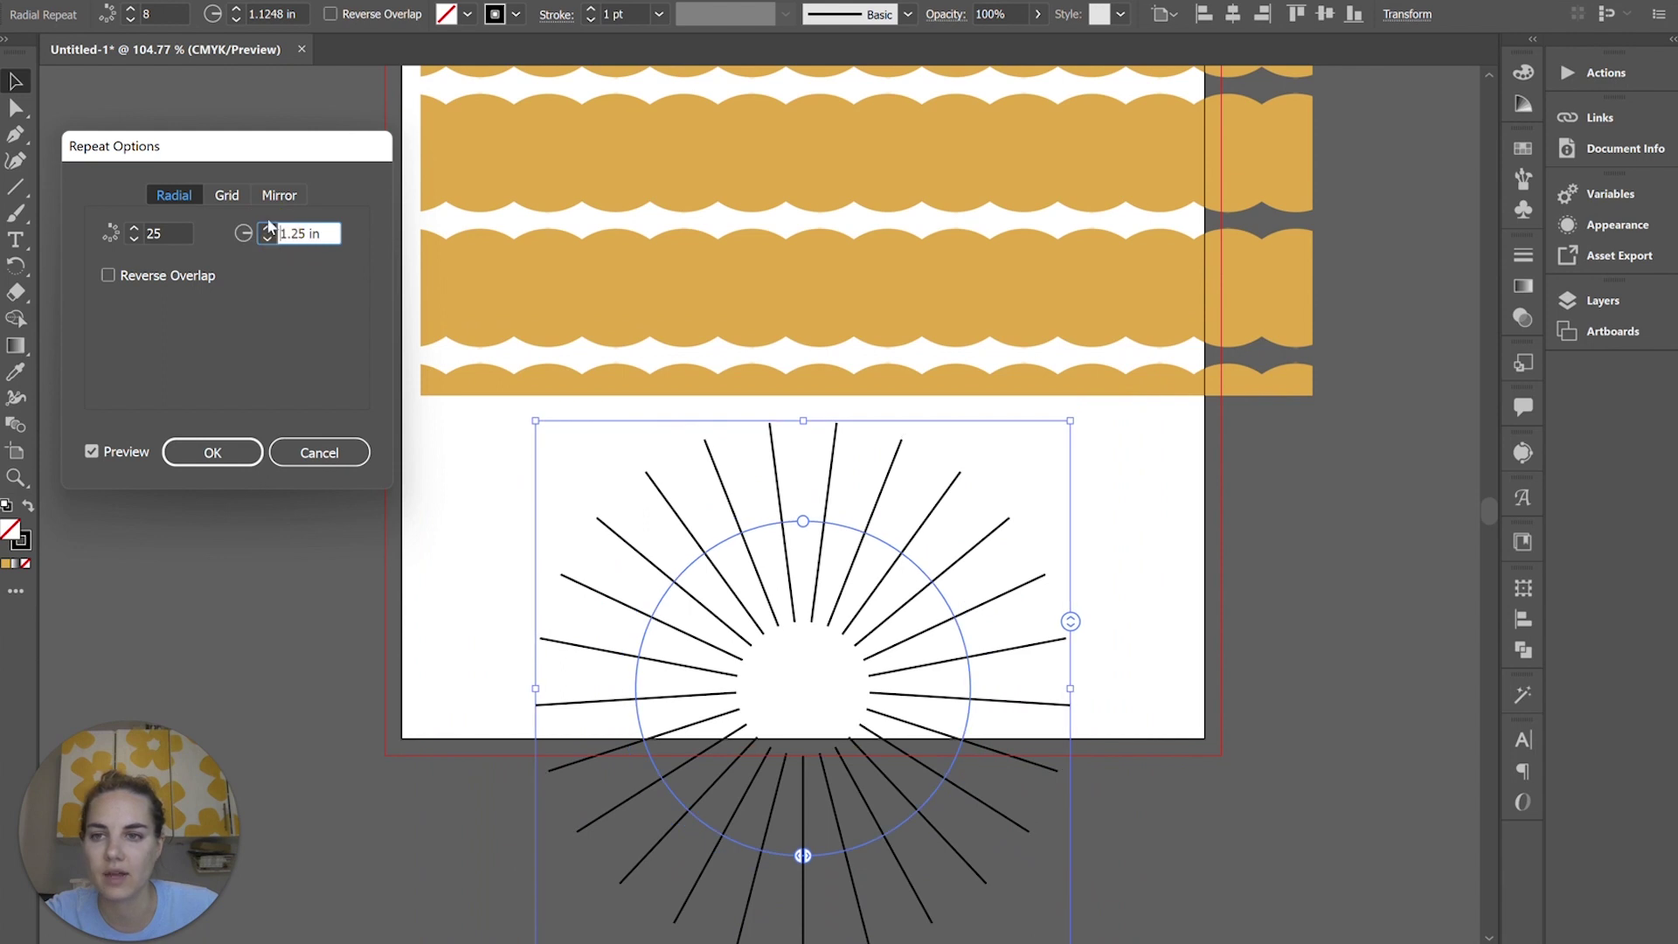
# - Raise the radial repeat to 35 rays and apply the options
pyautogui.click(134, 236)
pyautogui.click(135, 229)
pyautogui.click(134, 230)
pyautogui.click(135, 230)
pyautogui.click(134, 230)
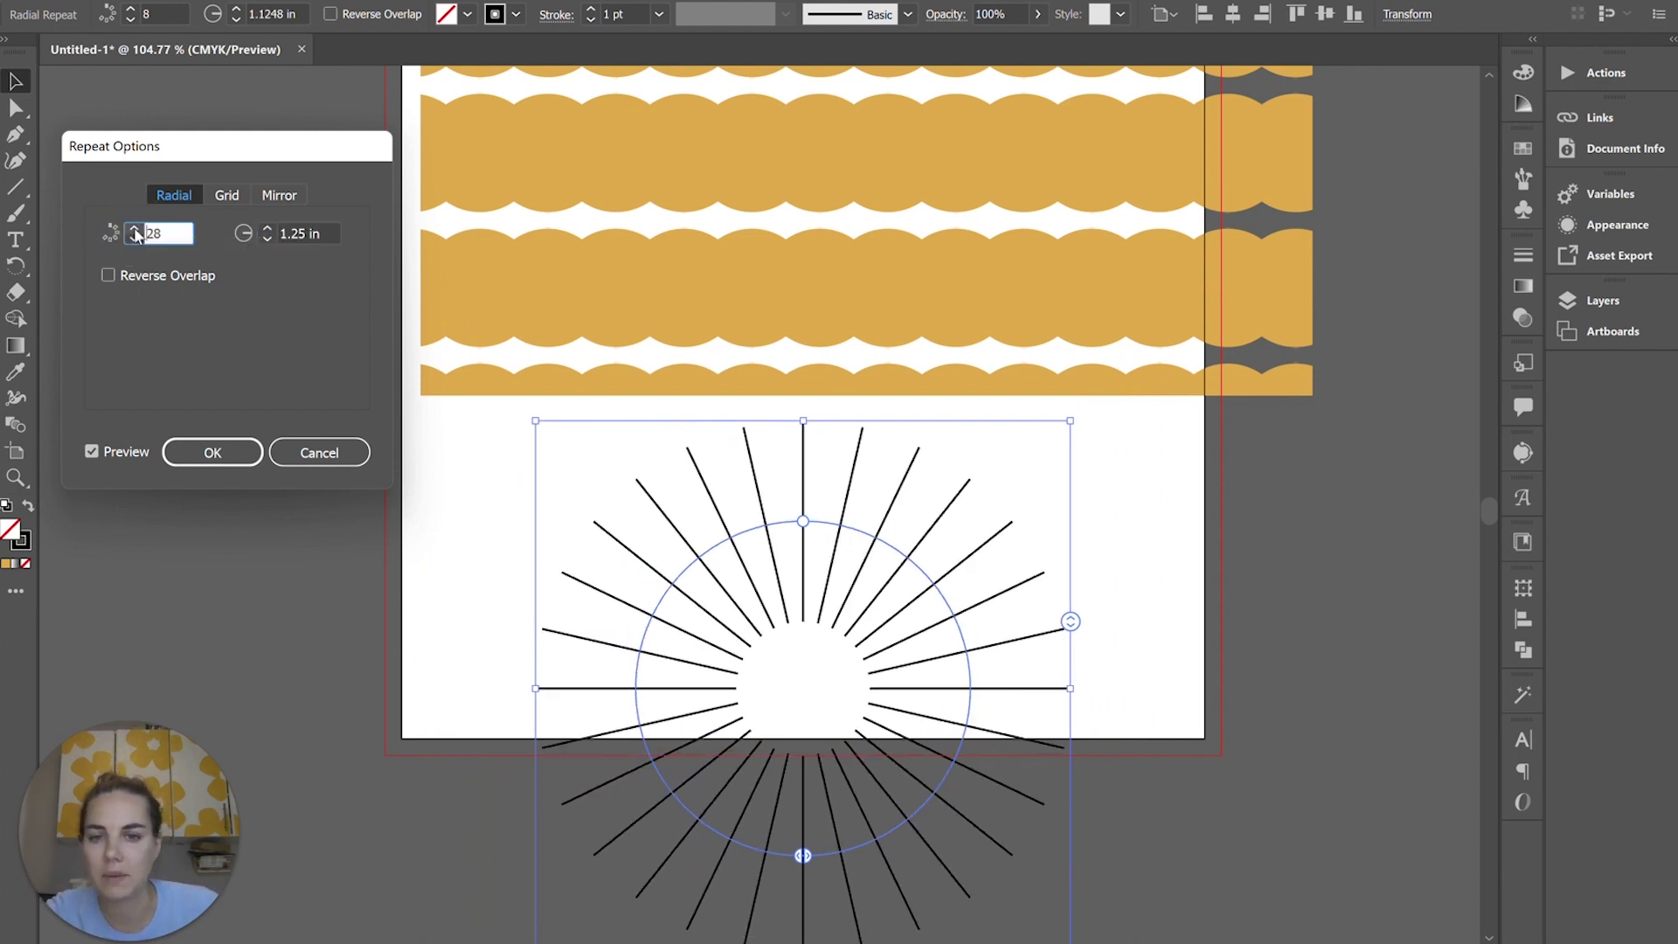
pyautogui.click(134, 230)
pyautogui.click(135, 229)
pyautogui.click(135, 230)
pyautogui.click(134, 230)
pyautogui.click(135, 230)
pyautogui.click(134, 230)
pyautogui.click(134, 230)
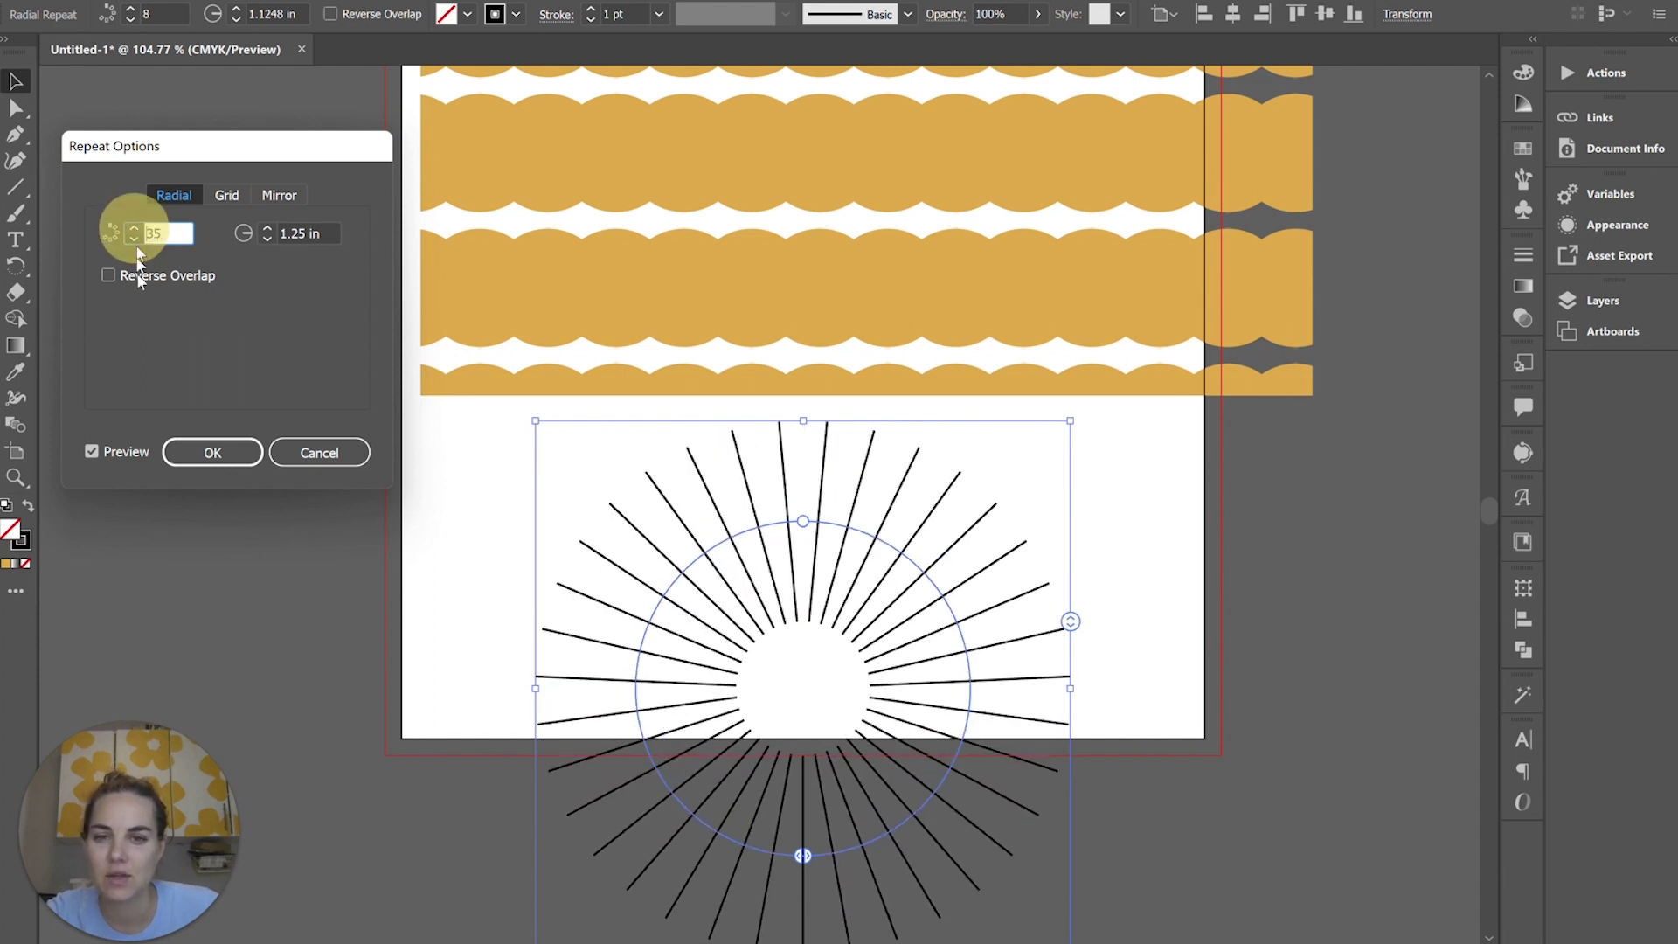
pyautogui.click(194, 459)
# - Enter the sunburst repeat and give the source ray a dark red stroke
pyautogui.click(1260, 503)
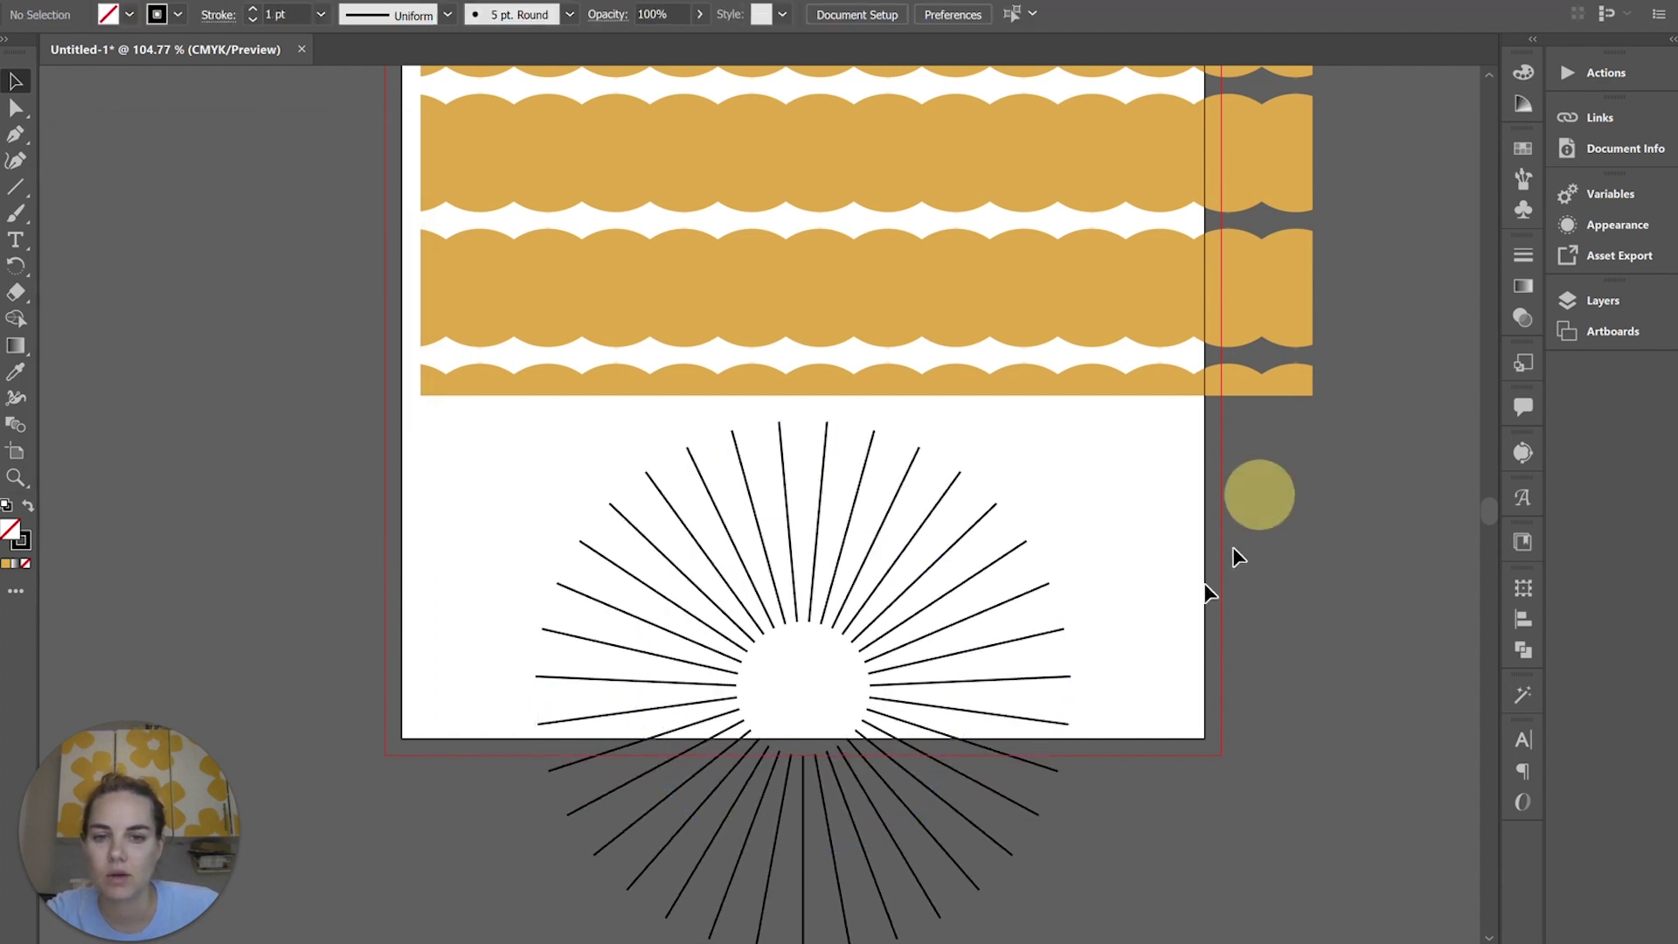
pyautogui.scroll(-3, 1191, 614)
pyautogui.click(953, 536)
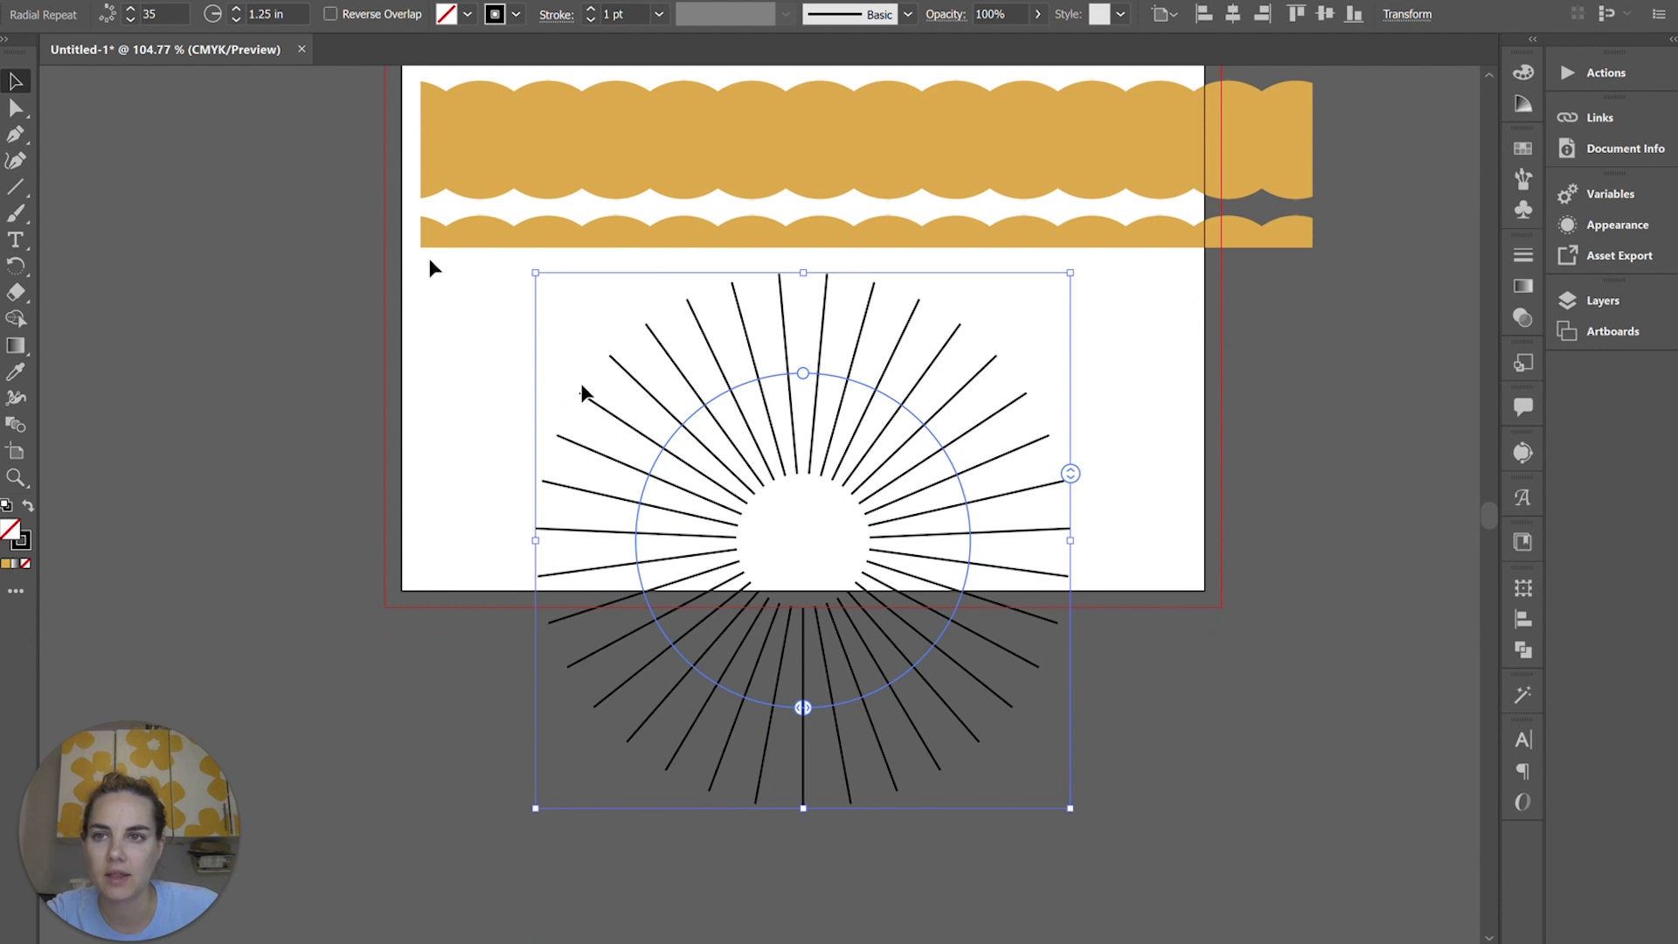
pyautogui.doubleClick(792, 407)
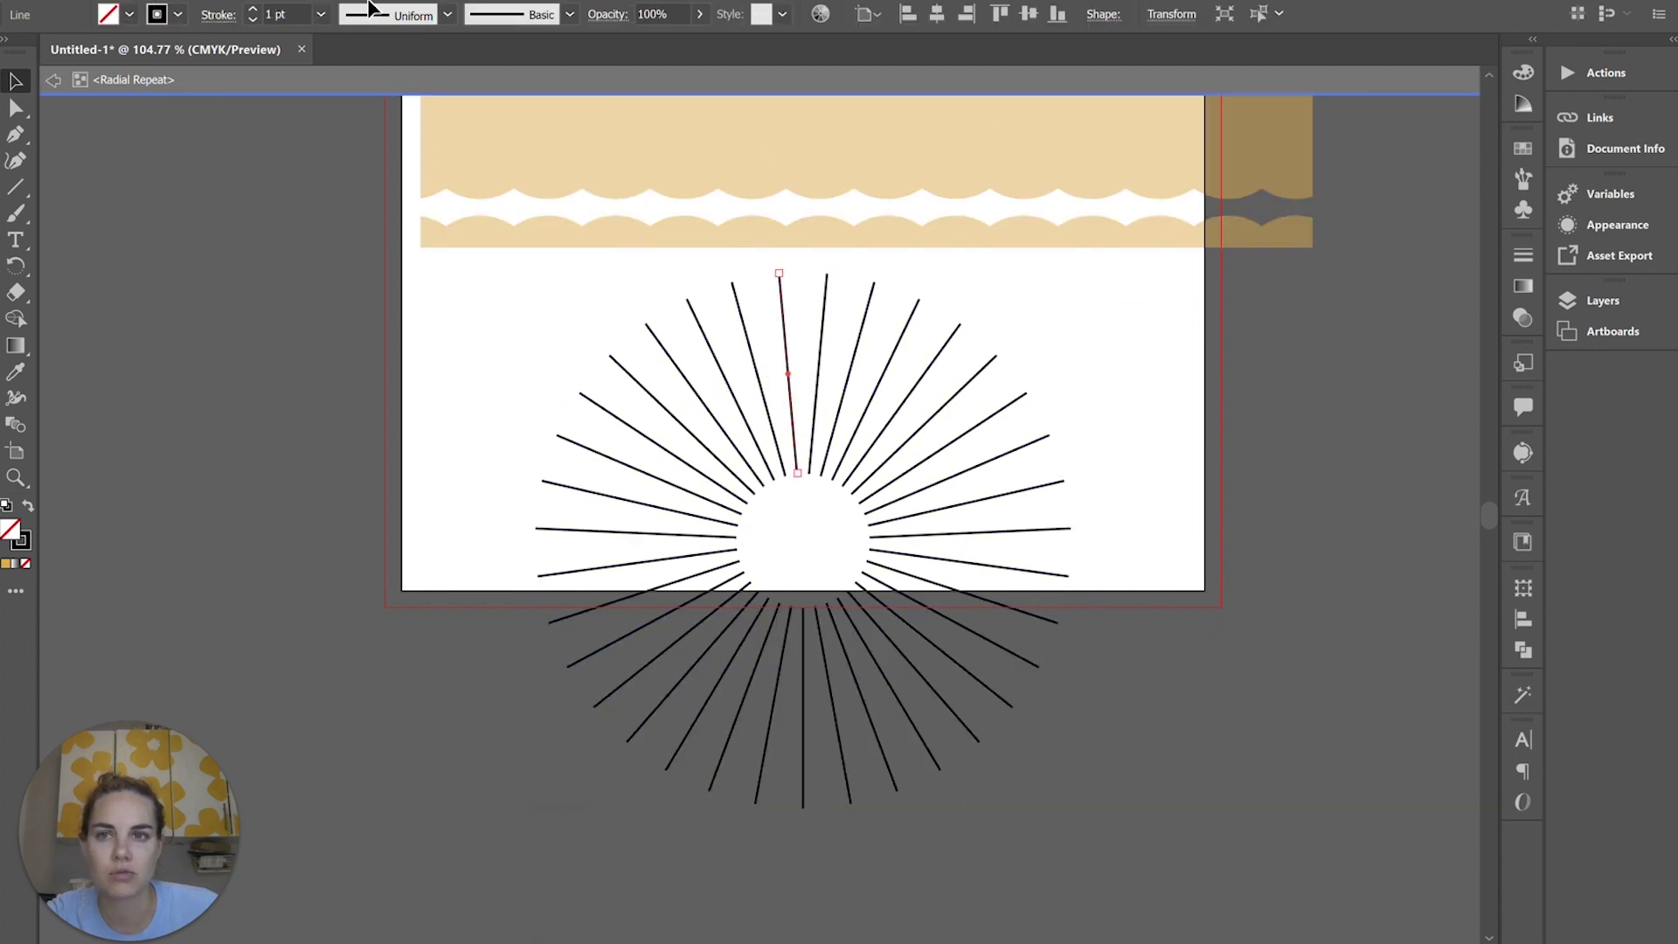
pyautogui.click(177, 14)
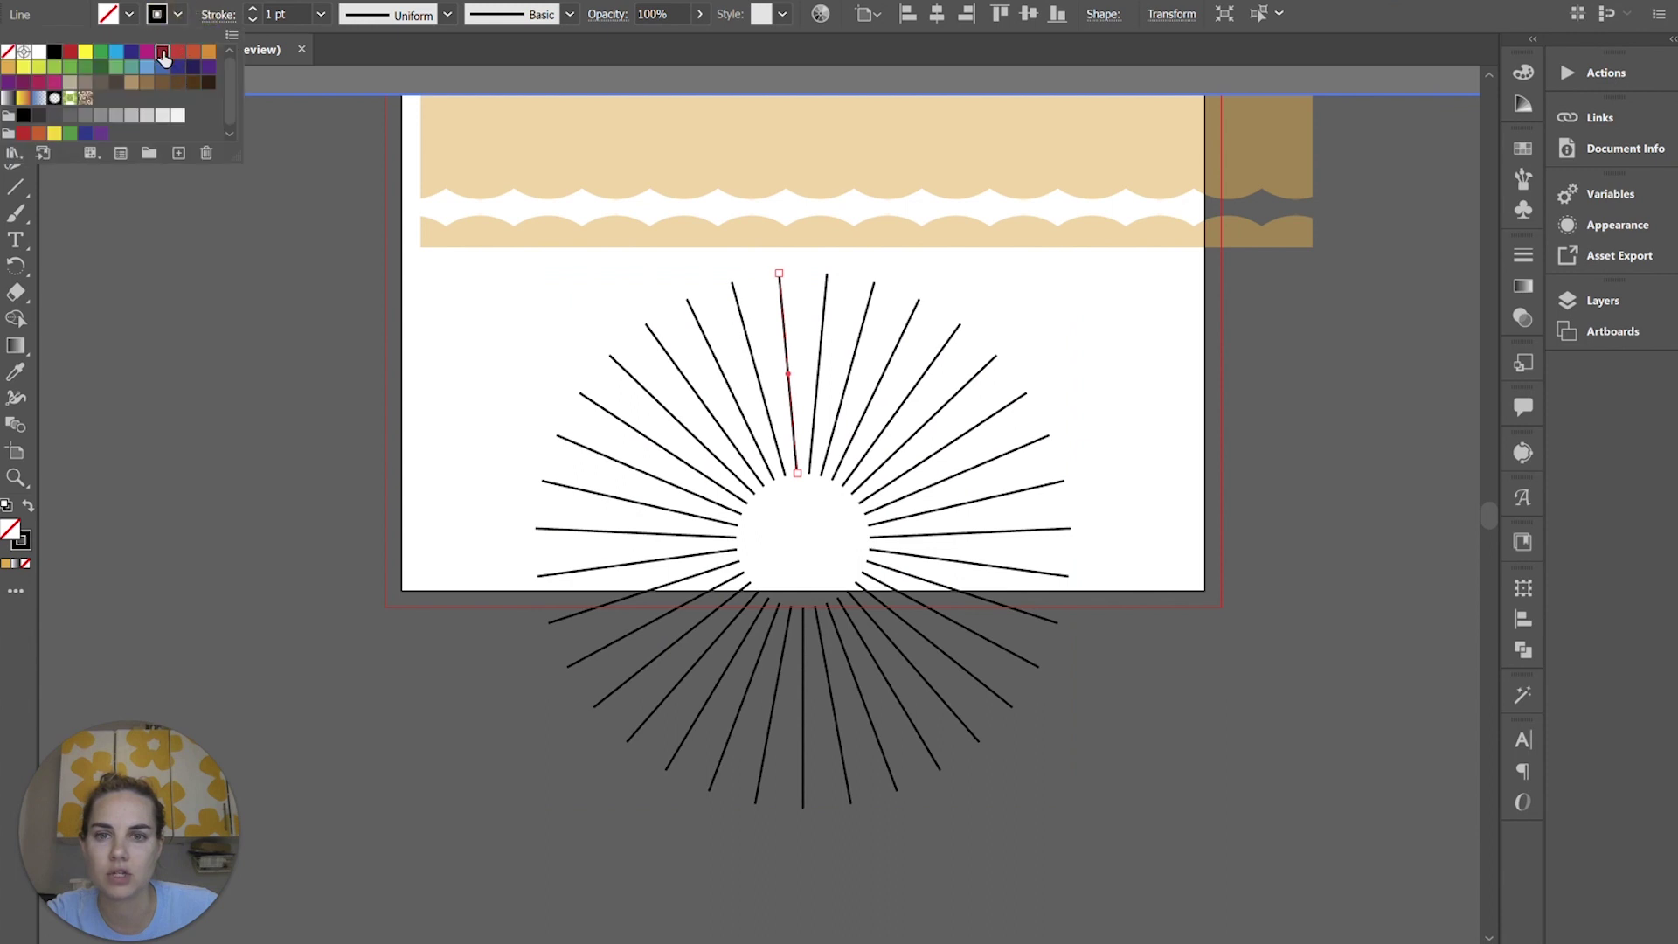
pyautogui.click(169, 58)
pyautogui.click(422, 443)
pyautogui.click(419, 437)
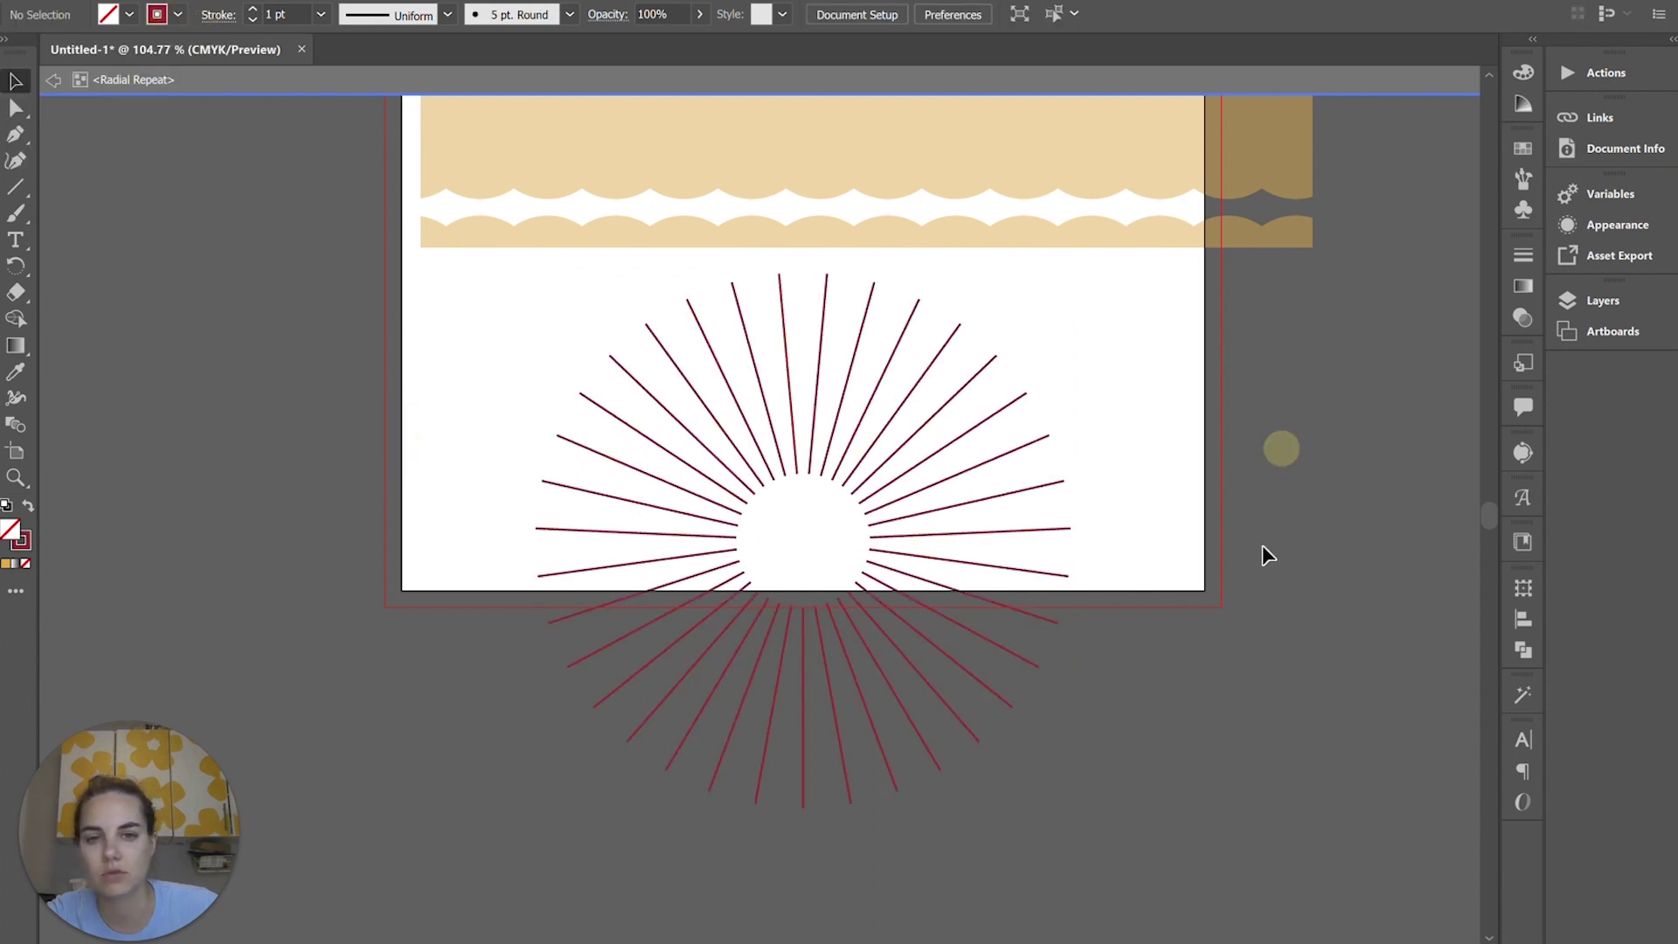
# - Change the ray stroke to orange and exit the radial repeat's isolation mode
pyautogui.scroll(3, 1261, 559)
pyautogui.scroll(-2, 936, 535)
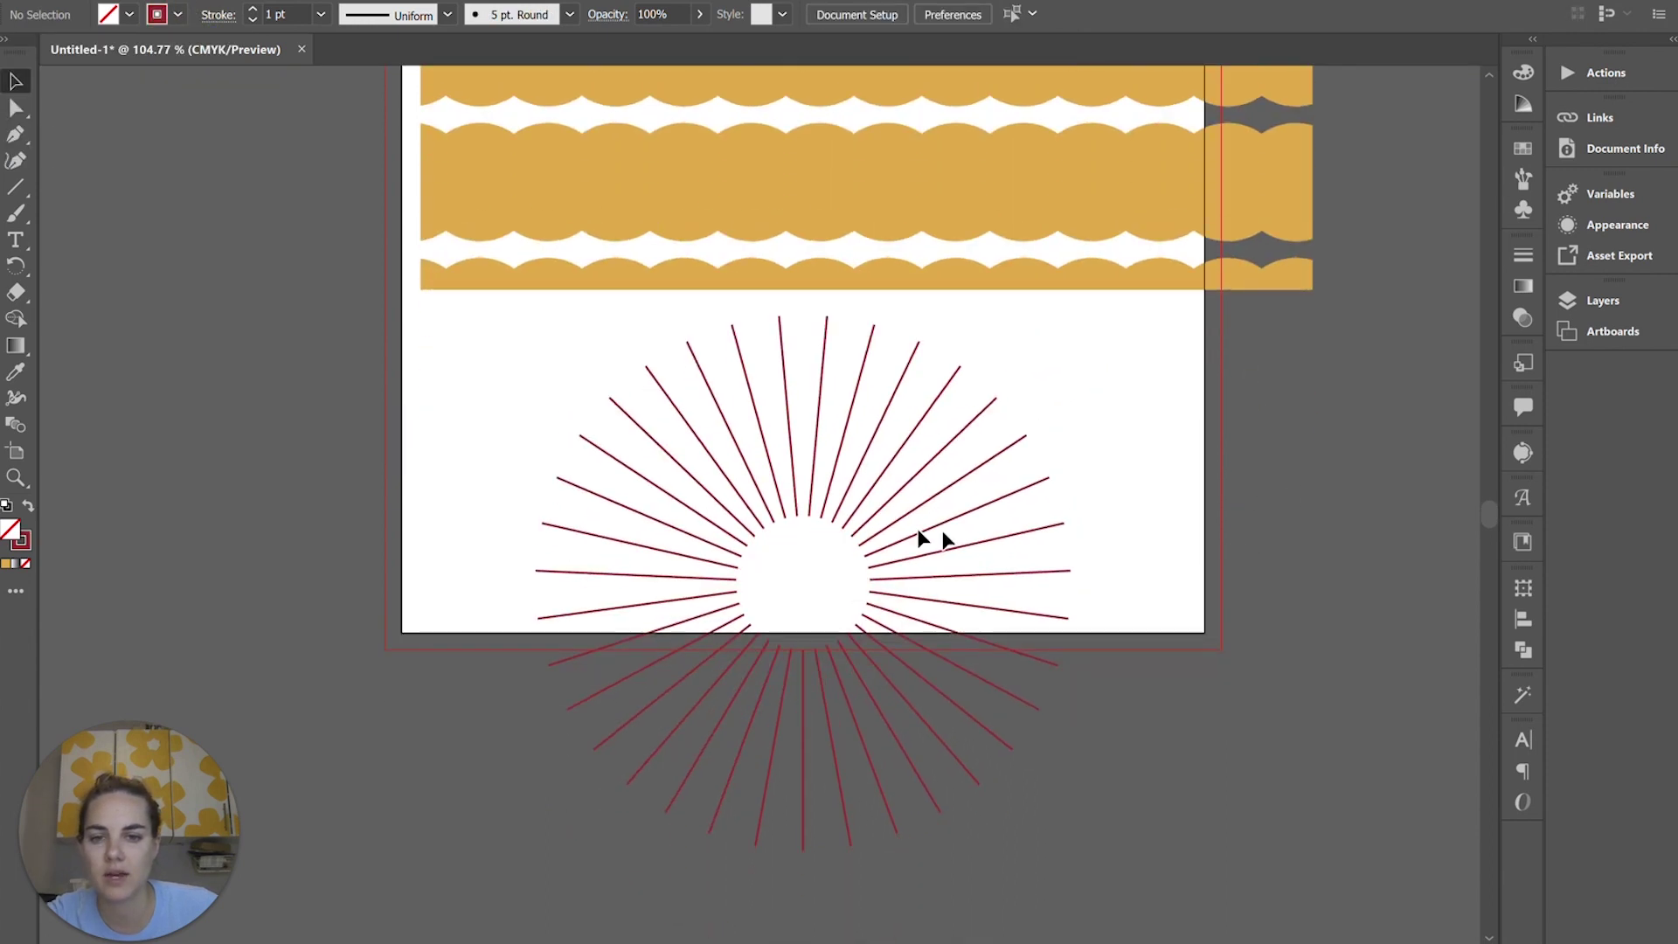
pyautogui.doubleClick(872, 530)
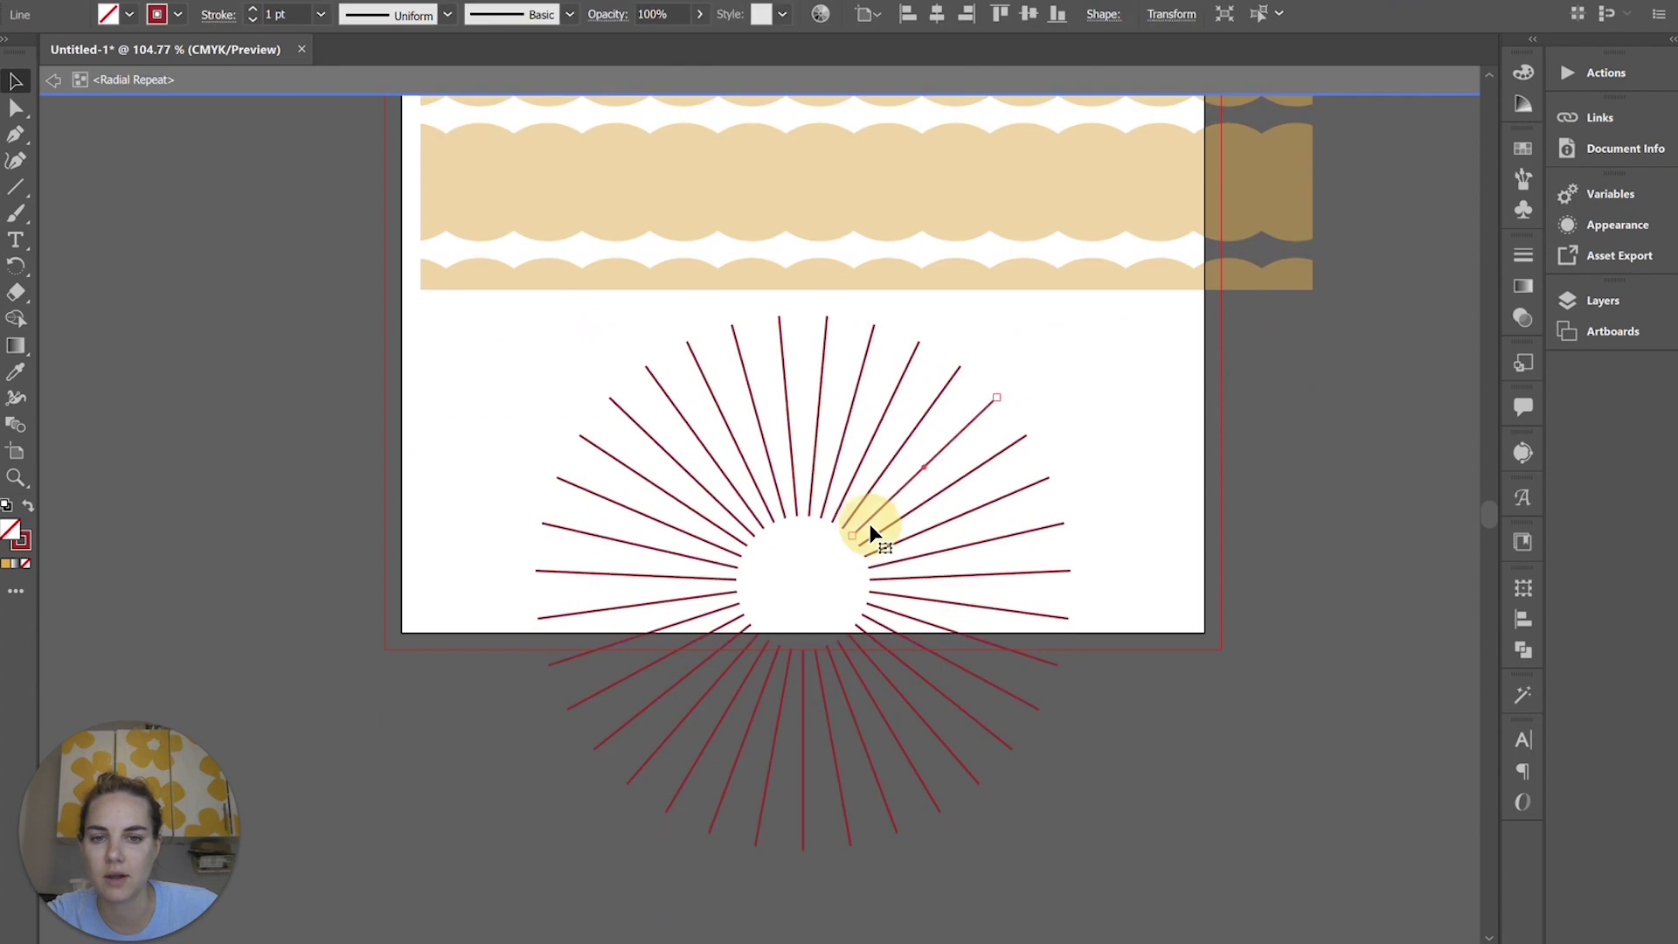
pyautogui.click(178, 15)
pyautogui.click(209, 57)
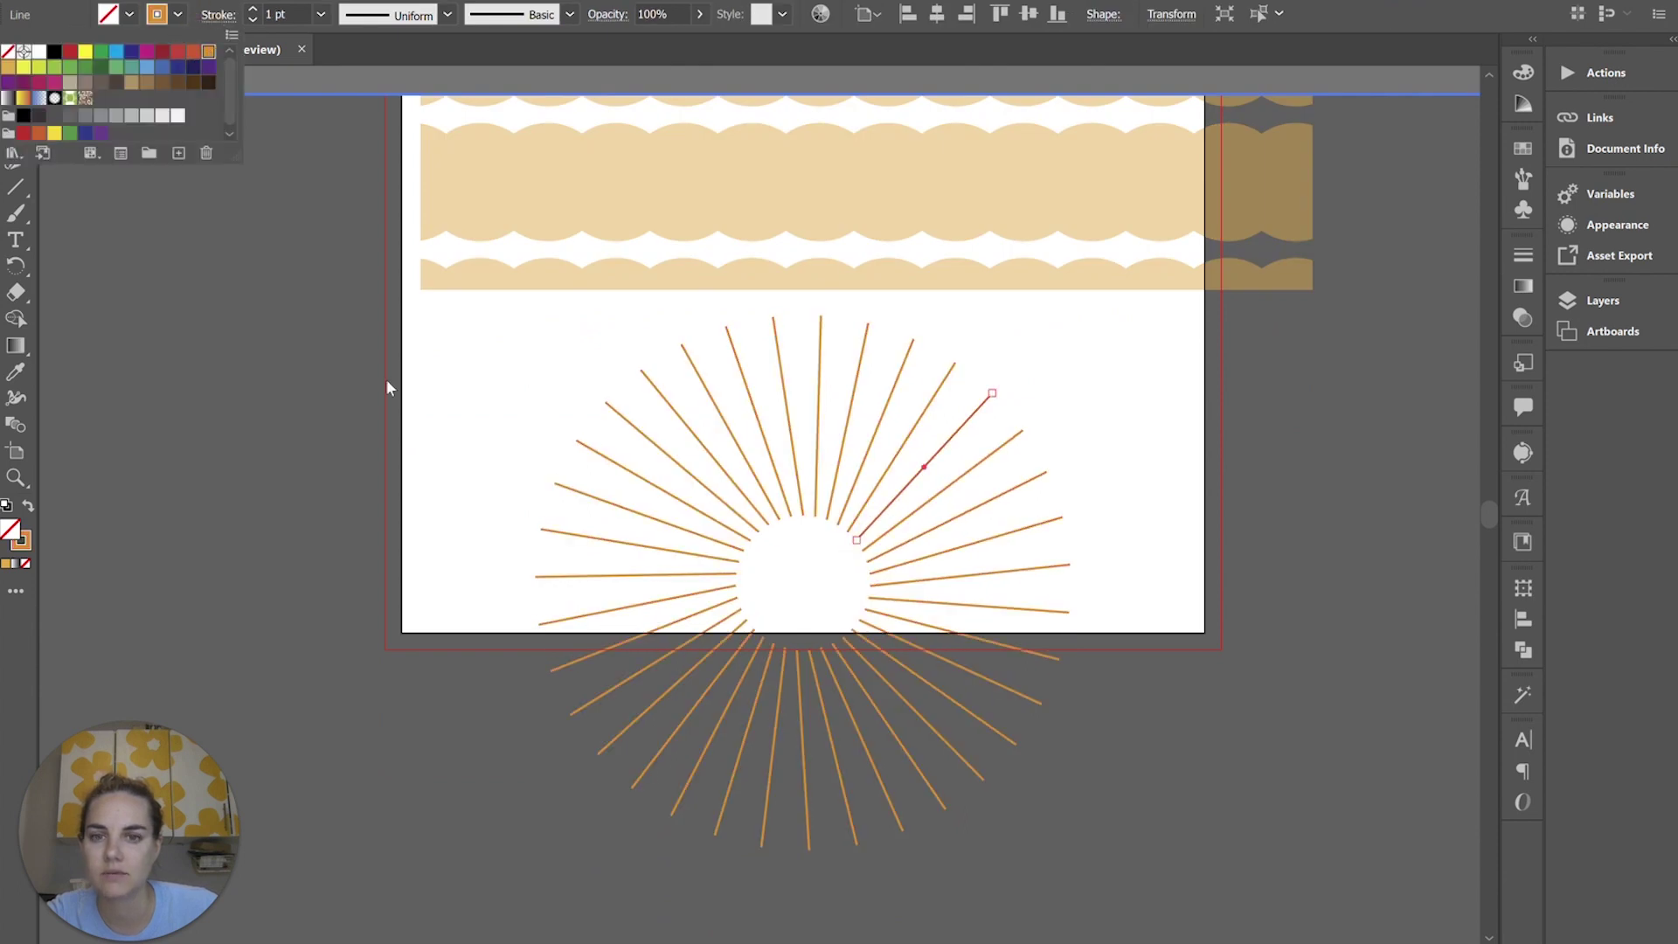
pyautogui.doubleClick(386, 381)
pyautogui.click(1282, 549)
pyautogui.scroll(5, 1282, 549)
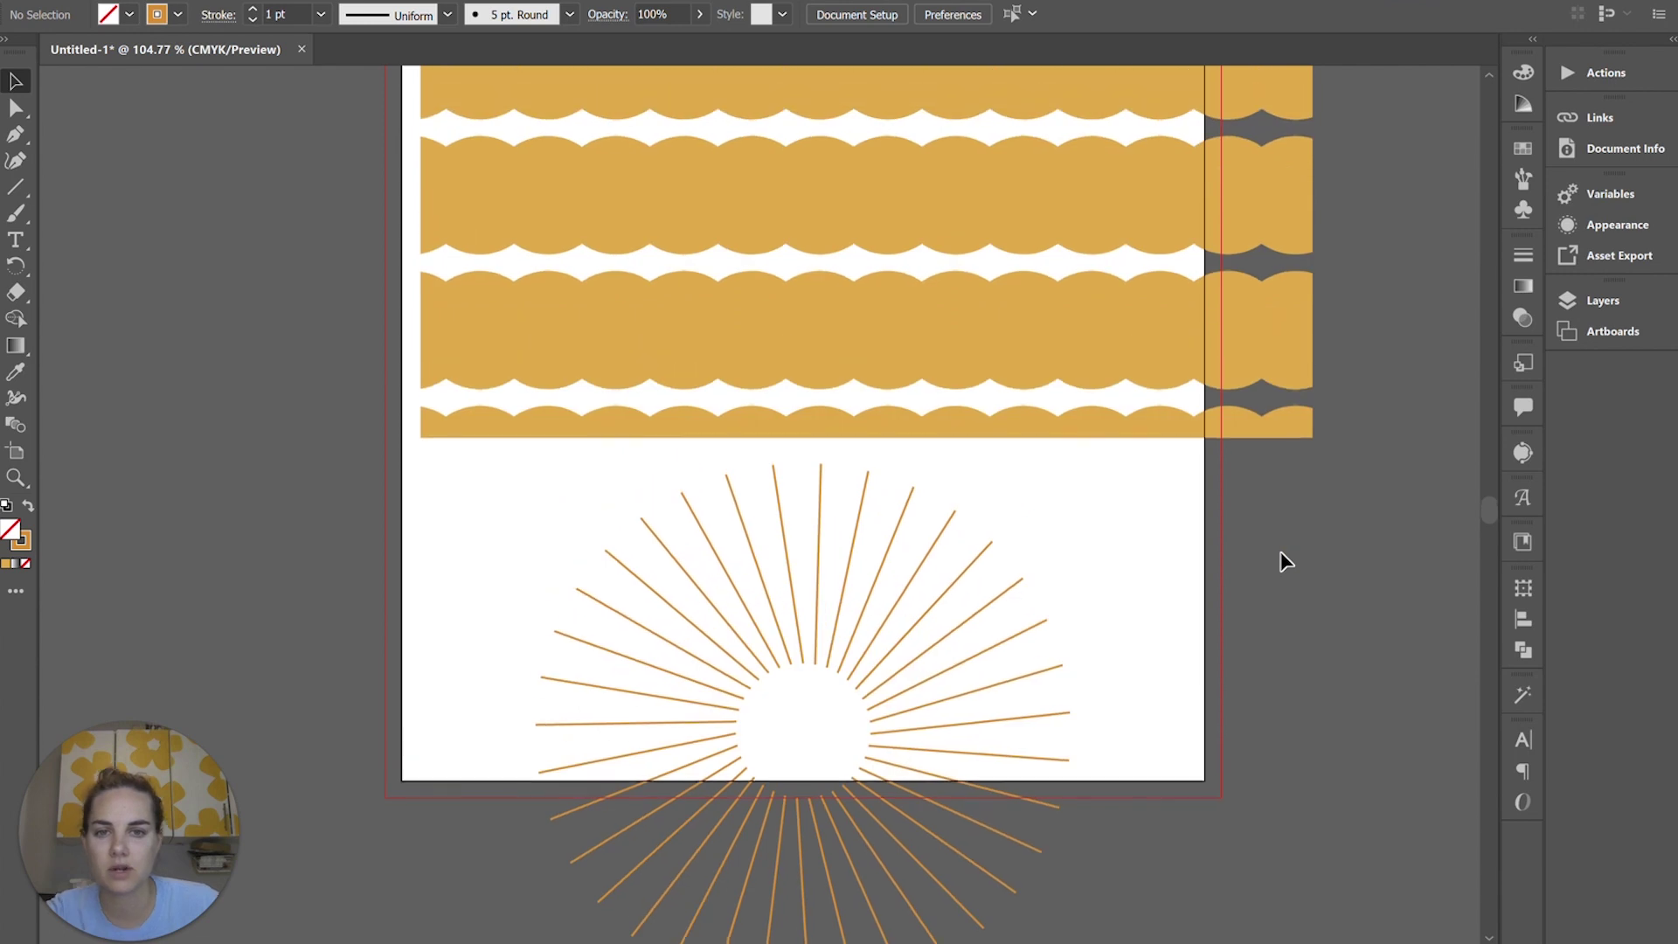